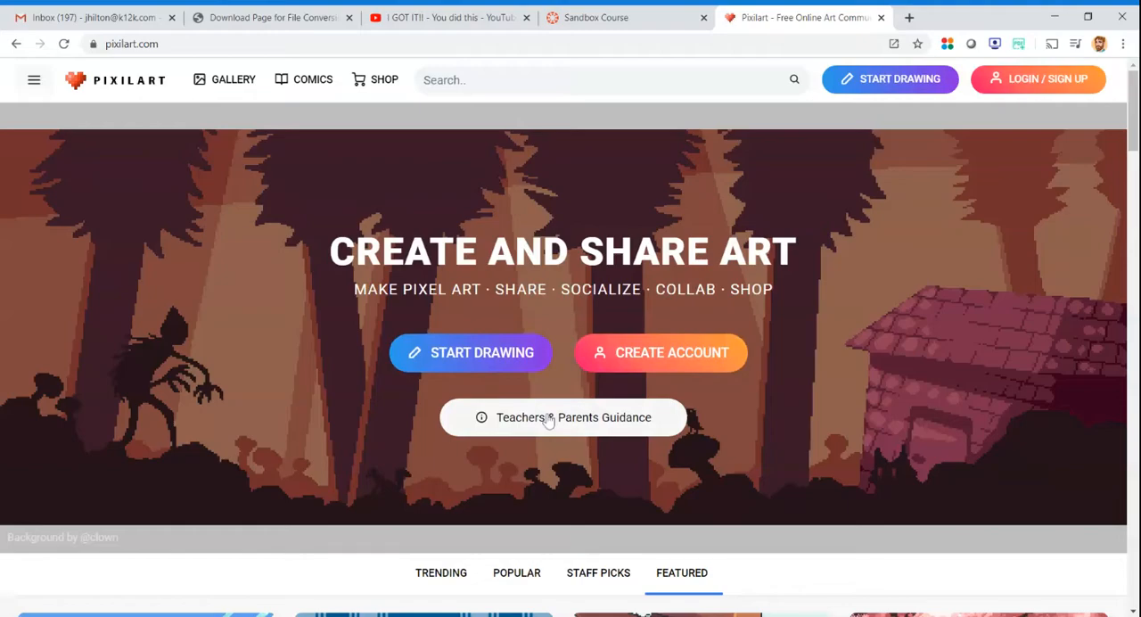
# - Start a new blank drawing of 100 by 100 pixels, discarding the autosaved one and dismissing the ad
pyautogui.click(462, 353)
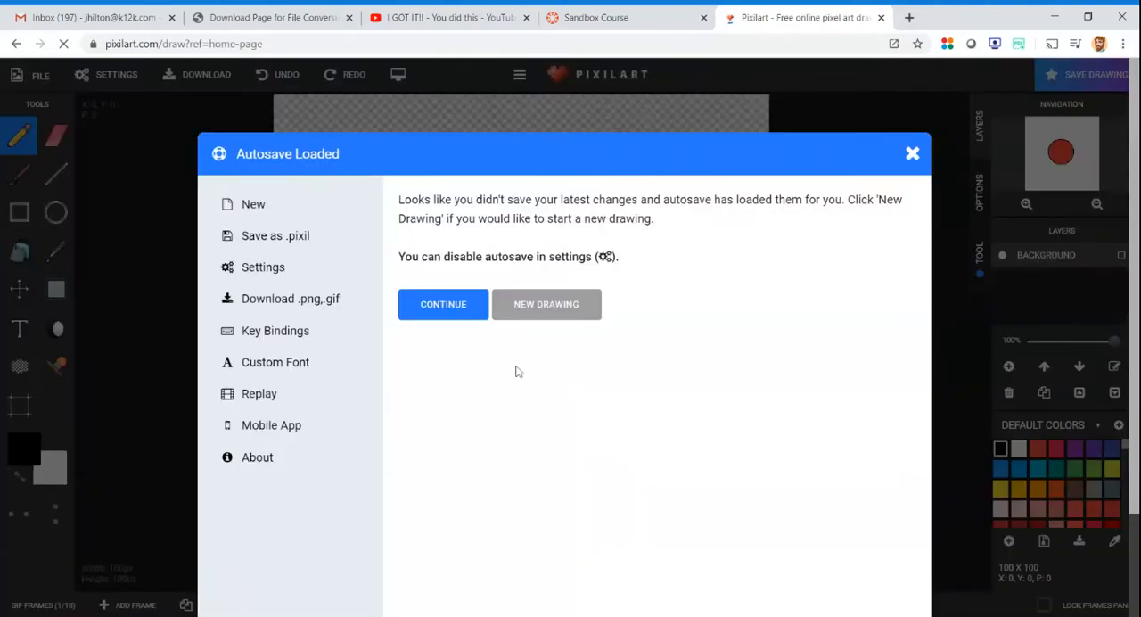
pyautogui.click(538, 304)
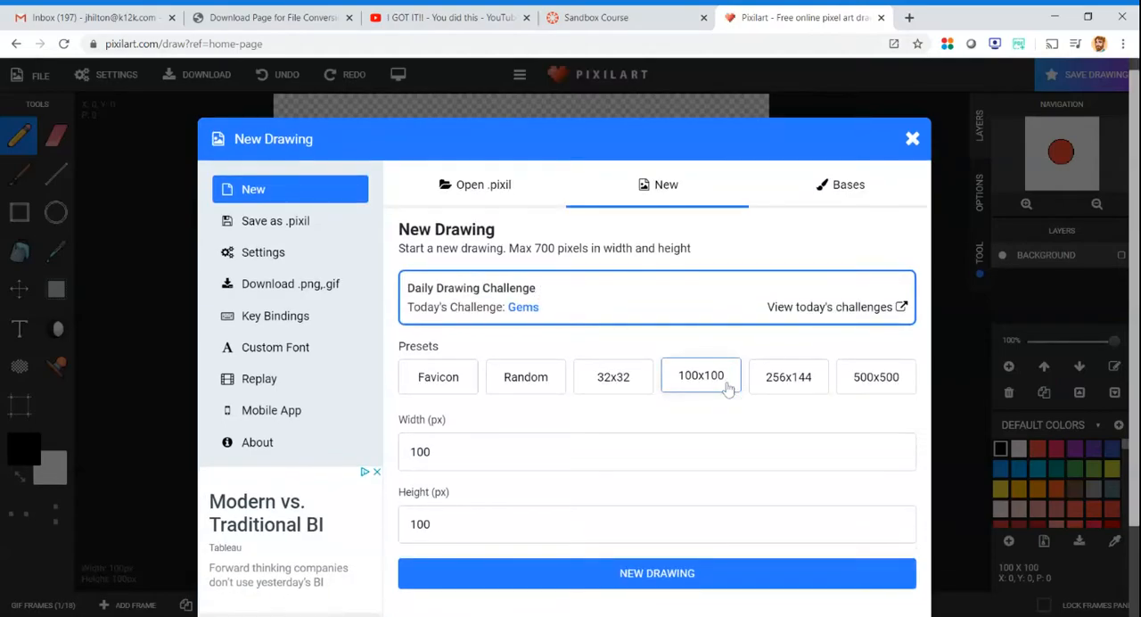
pyautogui.scroll(-1, 728, 389)
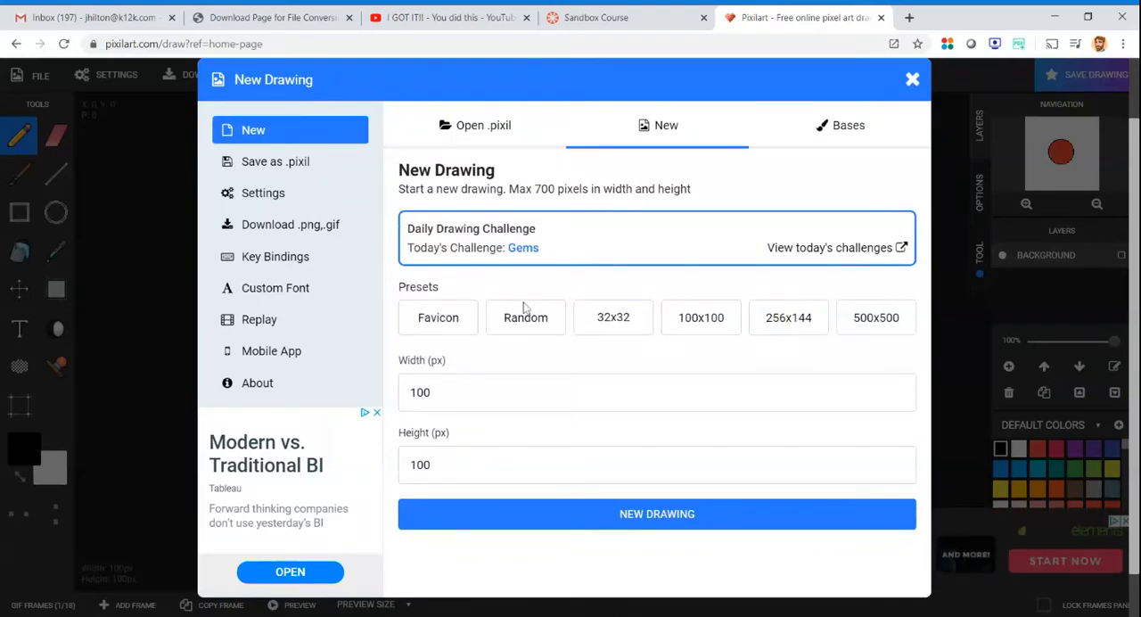
pyautogui.moveTo(437, 393); pyautogui.dragTo(408, 393)
pyautogui.click(437, 465)
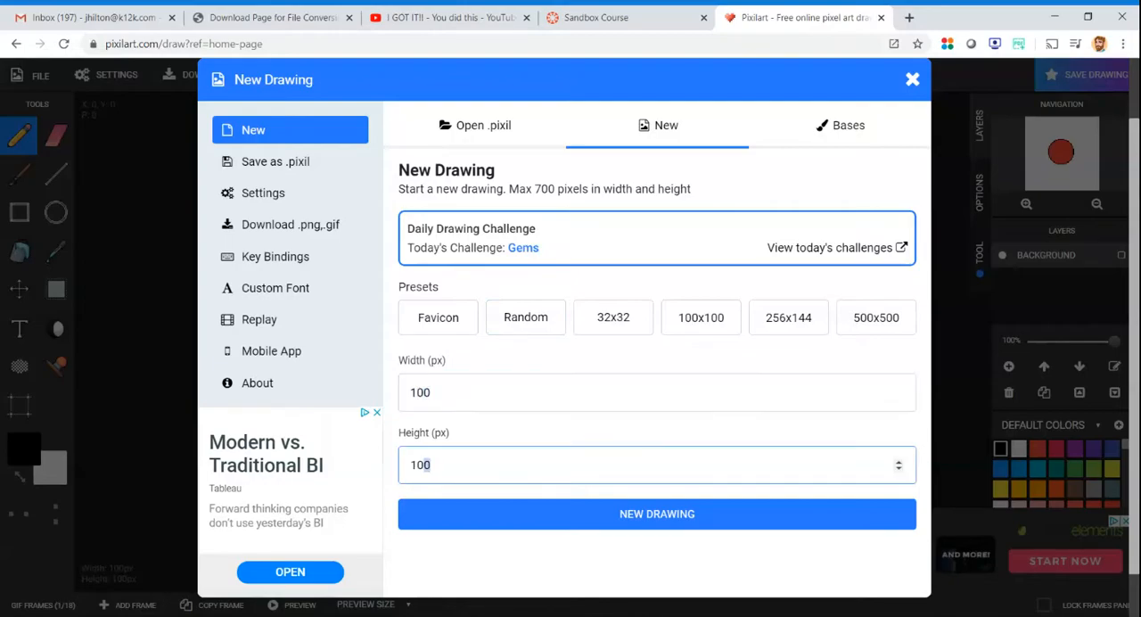
pyautogui.click(595, 510)
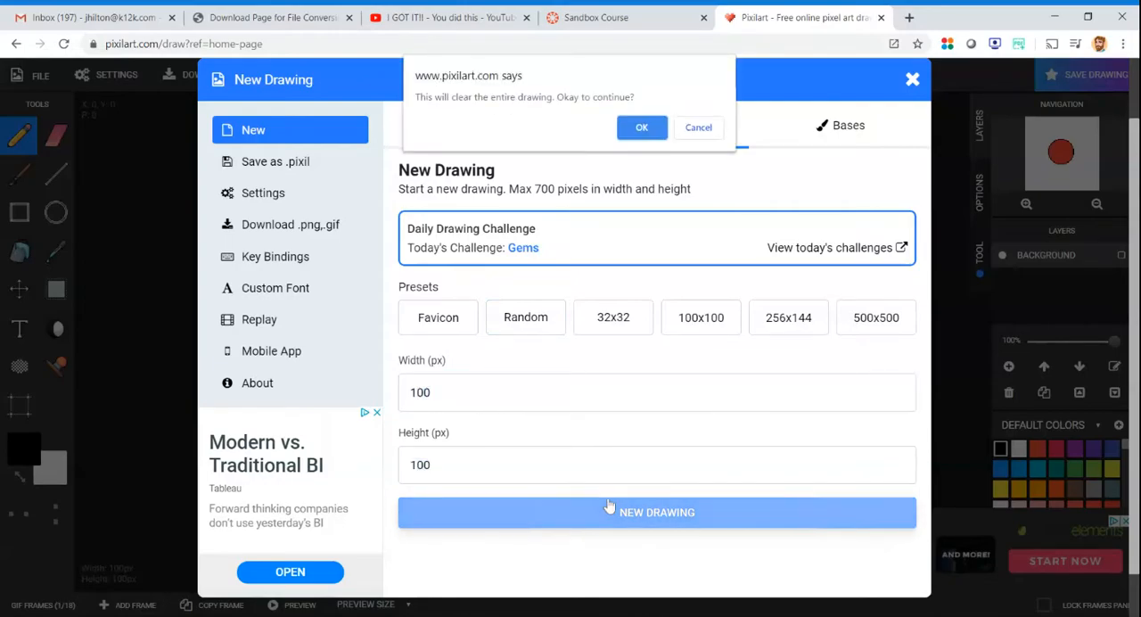
pyautogui.click(642, 128)
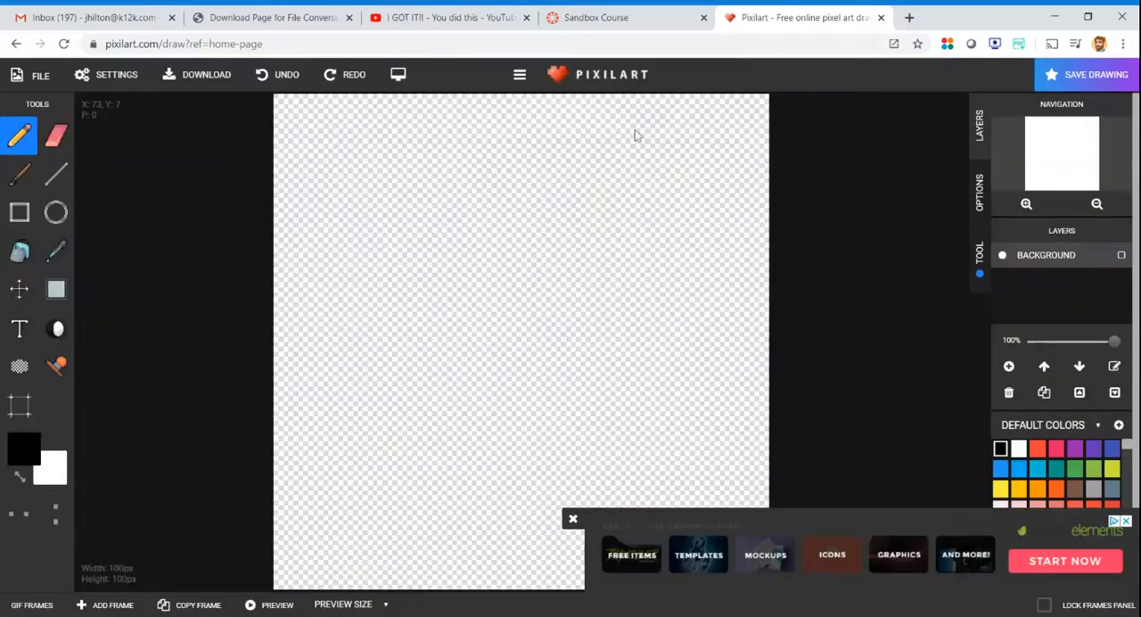
pyautogui.click(572, 521)
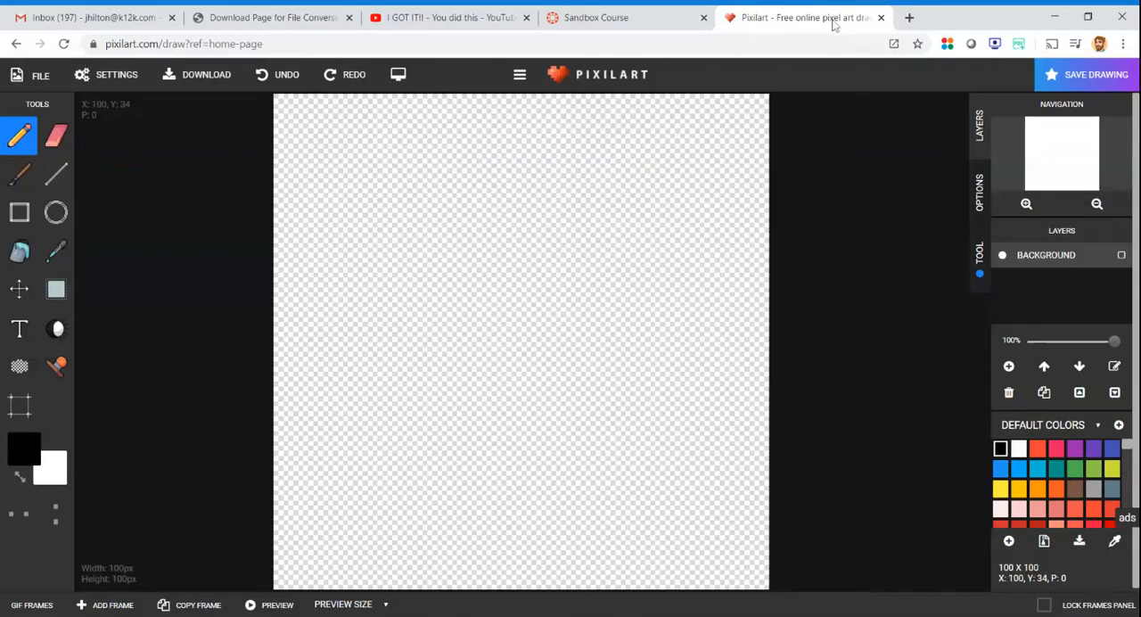
pyautogui.moveTo(834, 24); pyautogui.dragTo(637, 20)
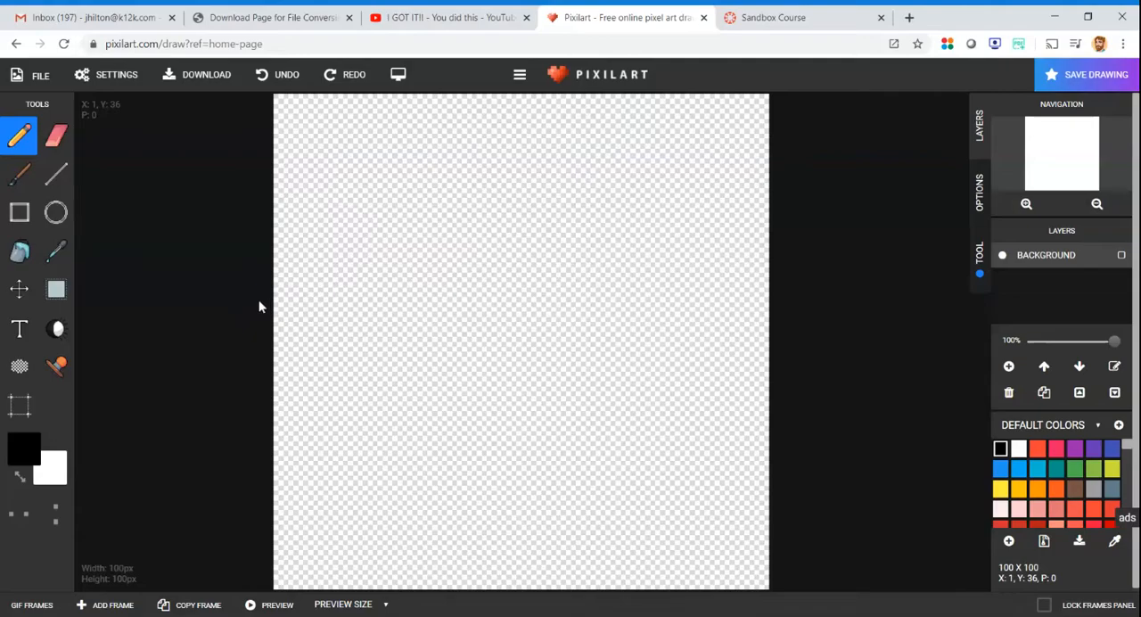
# - Draw a black circle outline a little over a third of the canvas wide near the middle of the canvas
pyautogui.click(54, 219)
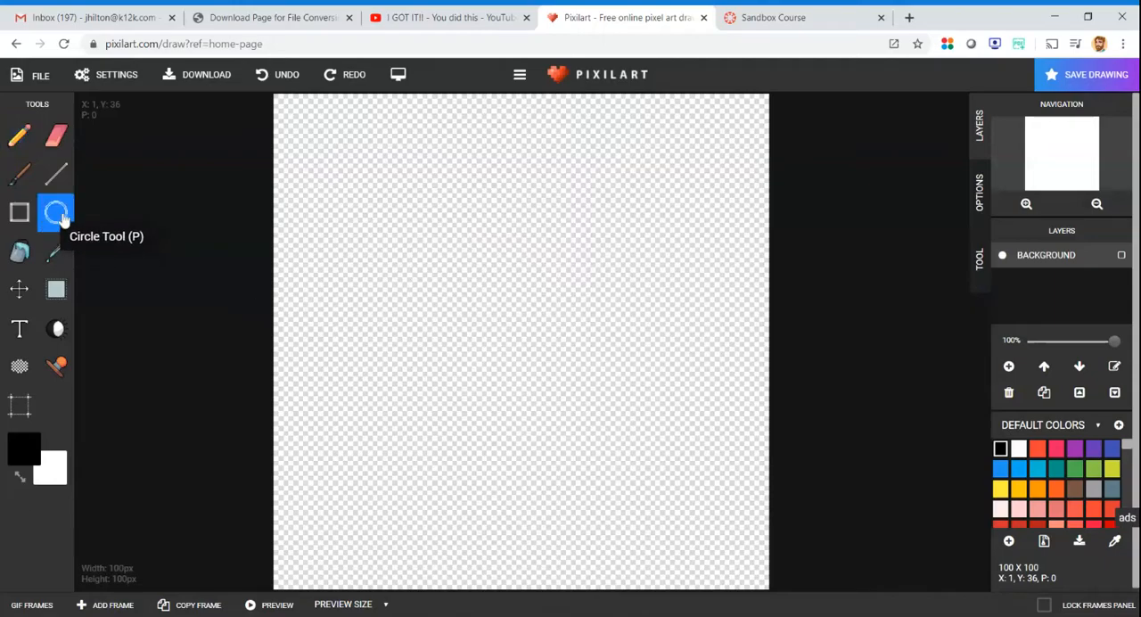
pyautogui.click(430, 242)
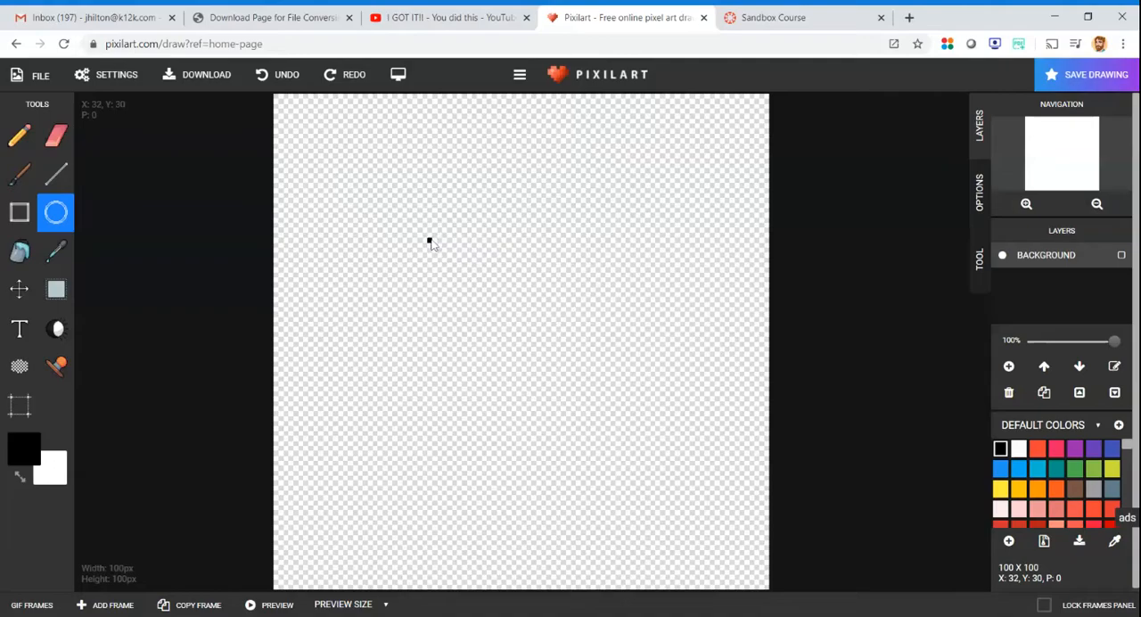
pyautogui.moveTo(431, 244); pyautogui.dragTo(722, 525)
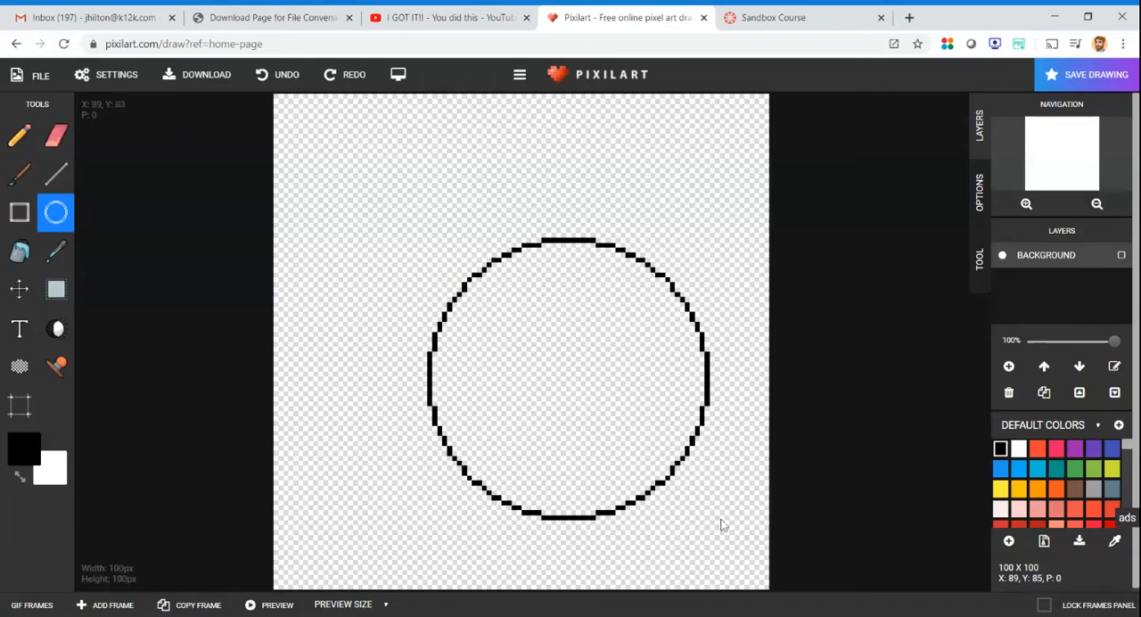
pyautogui.moveTo(722, 525); pyautogui.dragTo(626, 408)
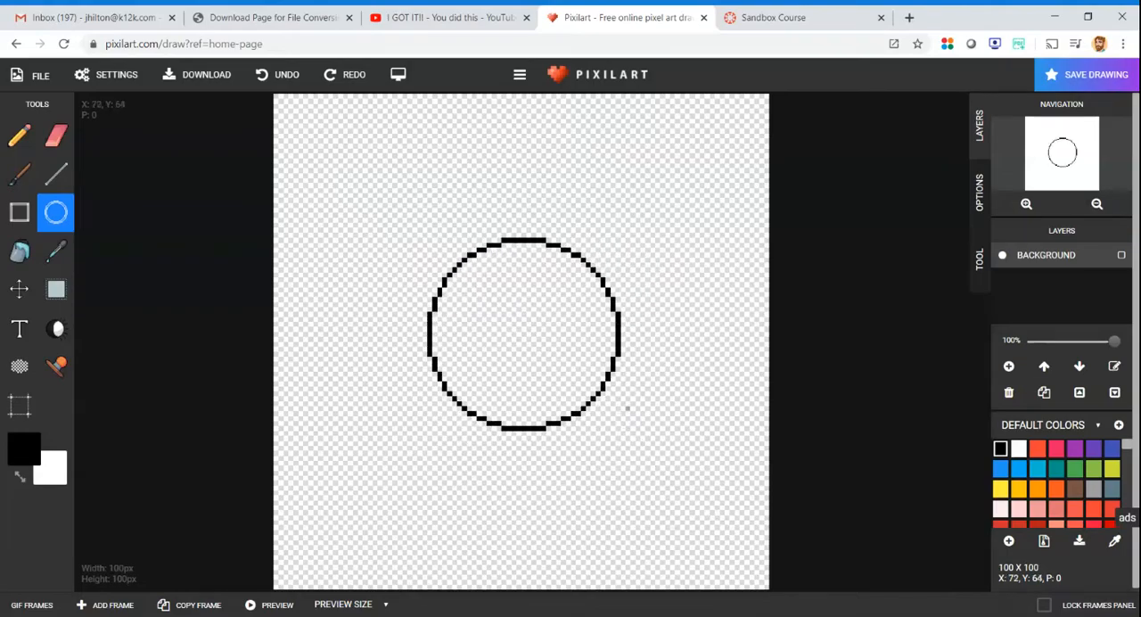
# - Try different layer alignments on the circle and finish with it aligned to the center of the canvas
pyautogui.click(980, 189)
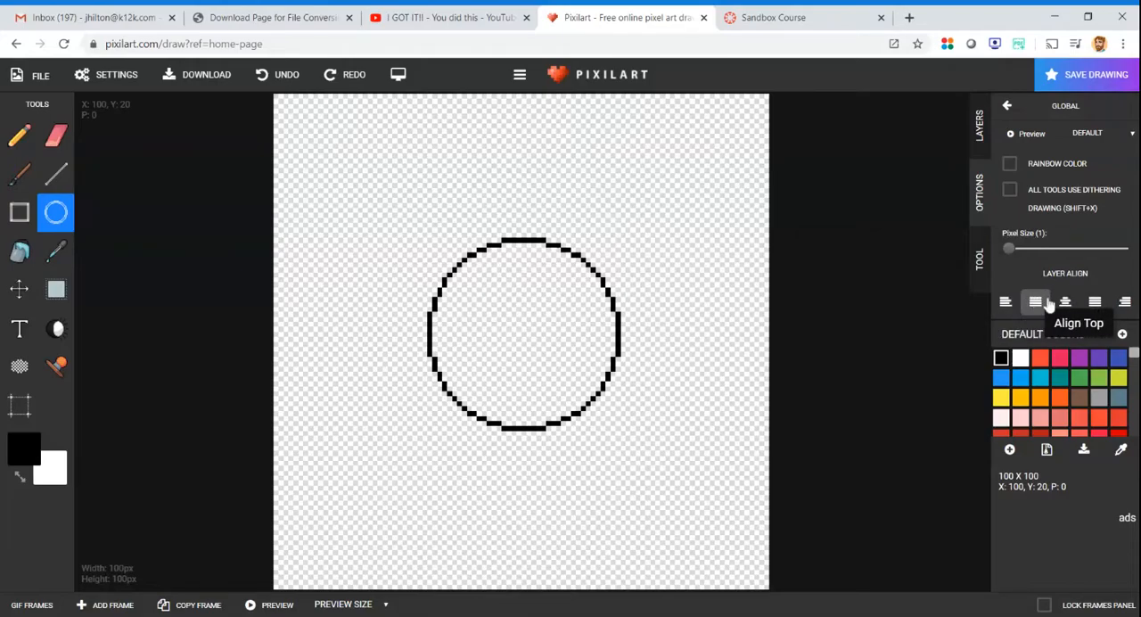
pyautogui.click(1095, 303)
pyautogui.click(1095, 303)
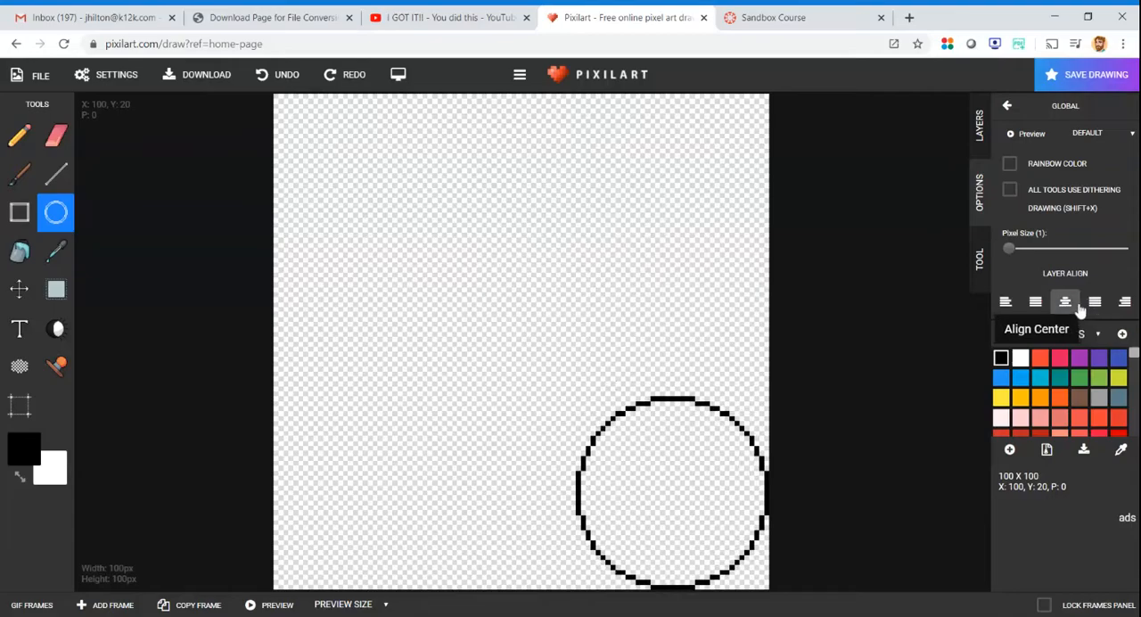
pyautogui.click(1065, 303)
pyautogui.click(1035, 303)
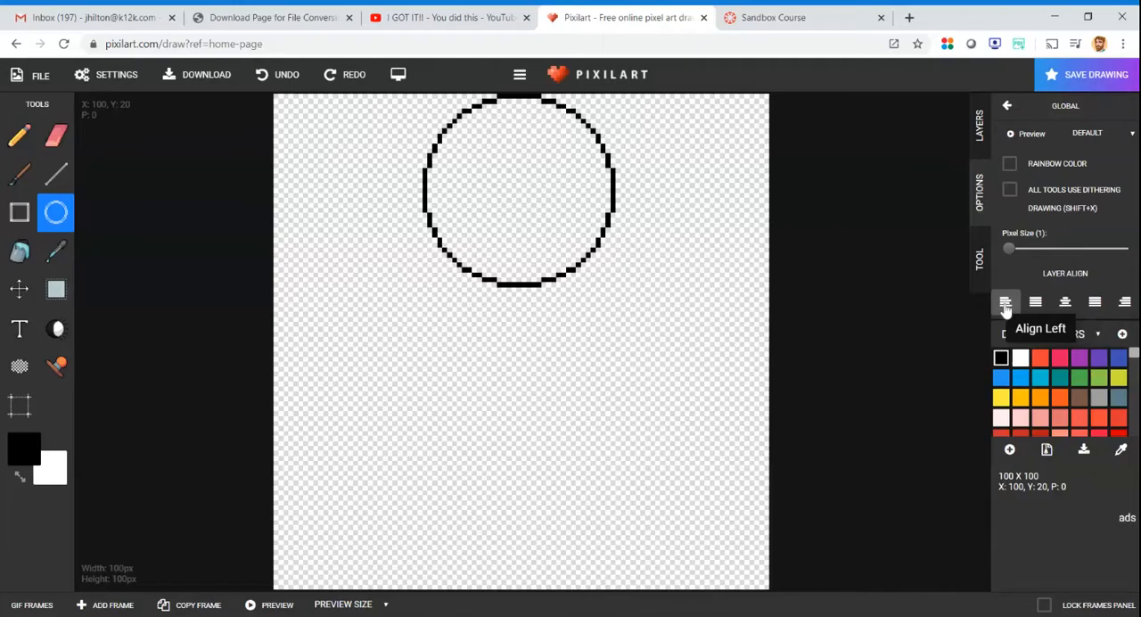
pyautogui.click(1005, 303)
pyautogui.click(1065, 303)
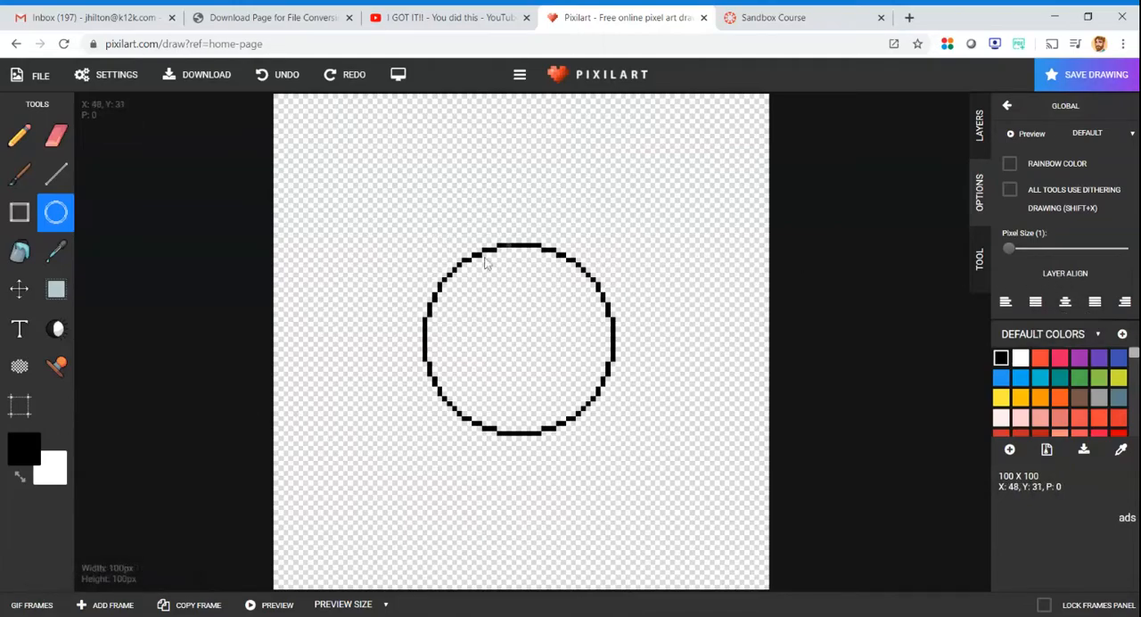
# - Add a second blank GIF frame after the circle frame and keep it selected for drawing
pyautogui.click(29, 605)
pyautogui.click(22, 608)
pyautogui.click(100, 517)
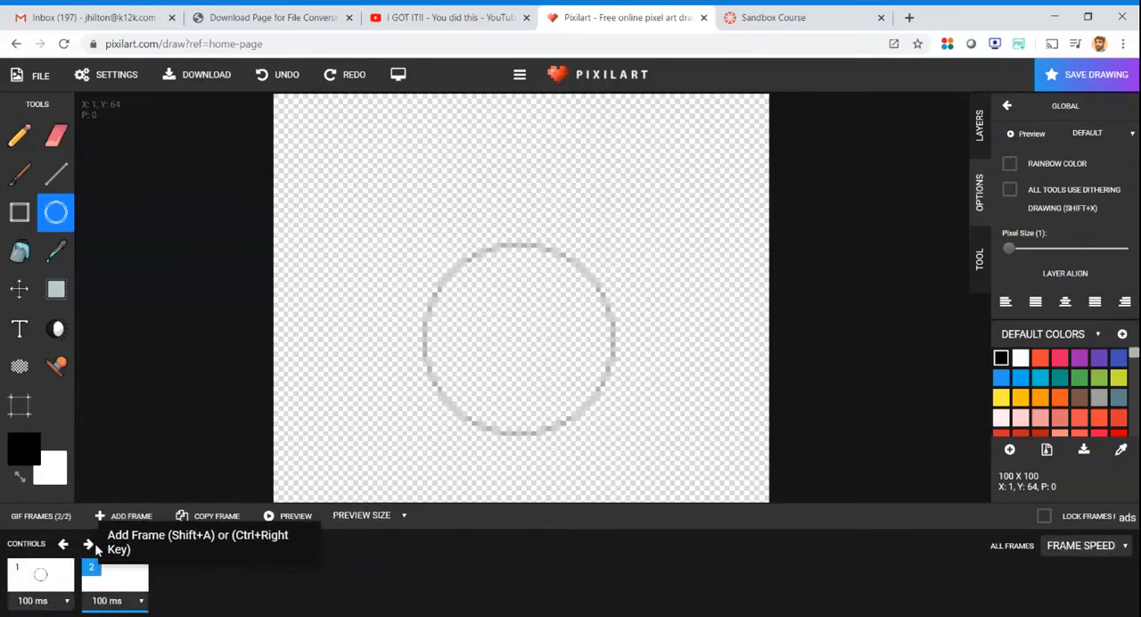
pyautogui.click(42, 575)
pyautogui.click(111, 586)
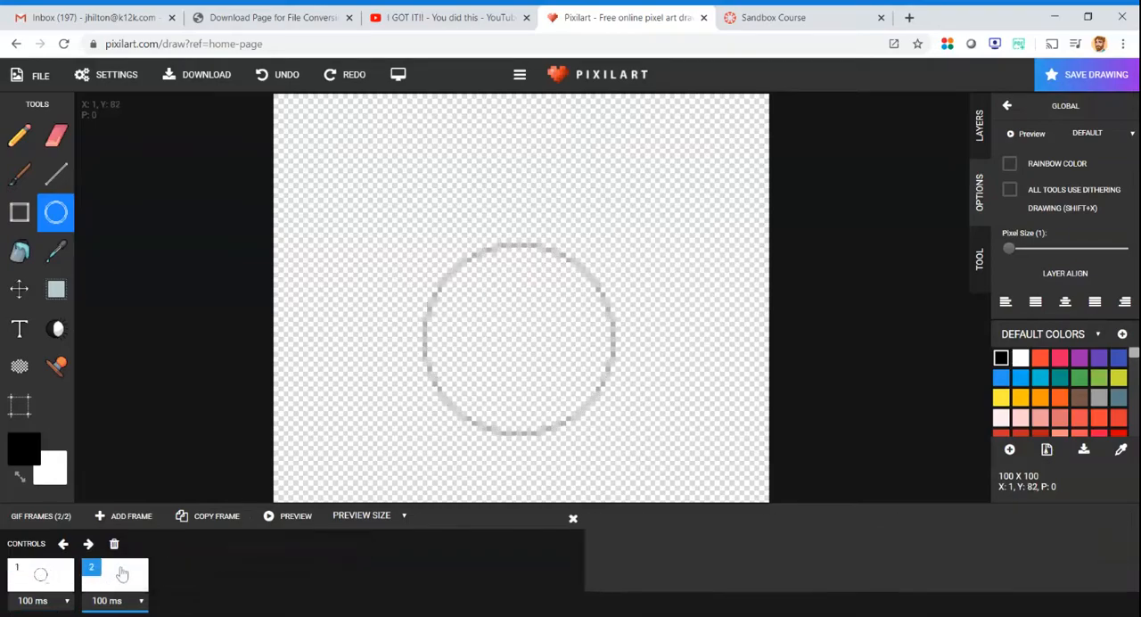
pyautogui.click(573, 518)
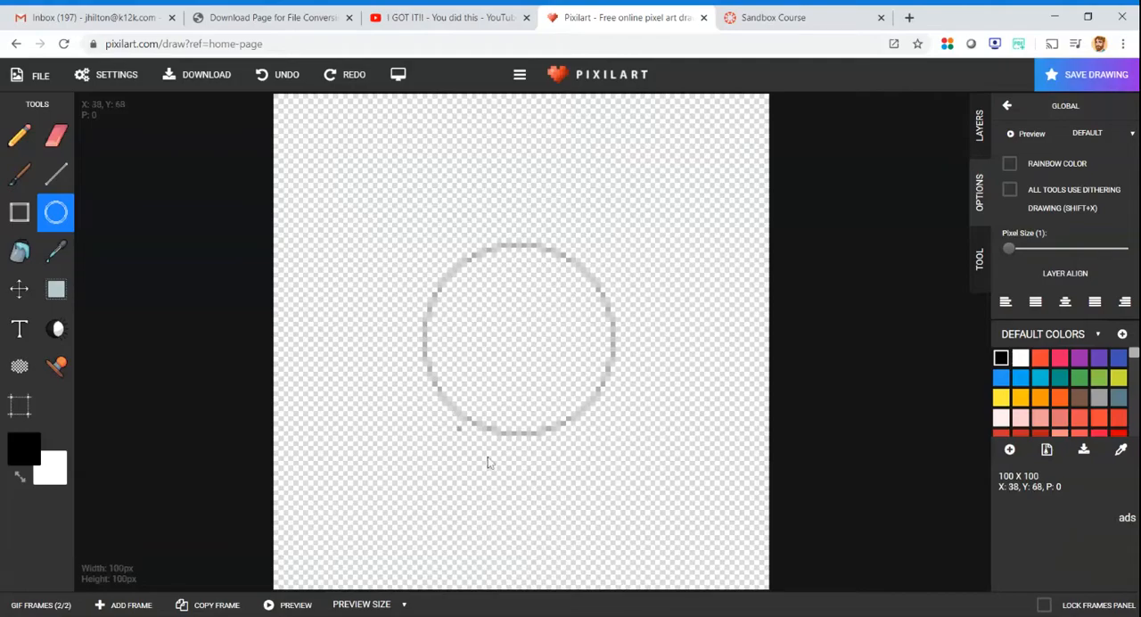
# - Draw a slightly larger circle around the ghosted one on frame 2 and align it to the center
pyautogui.click(44, 604)
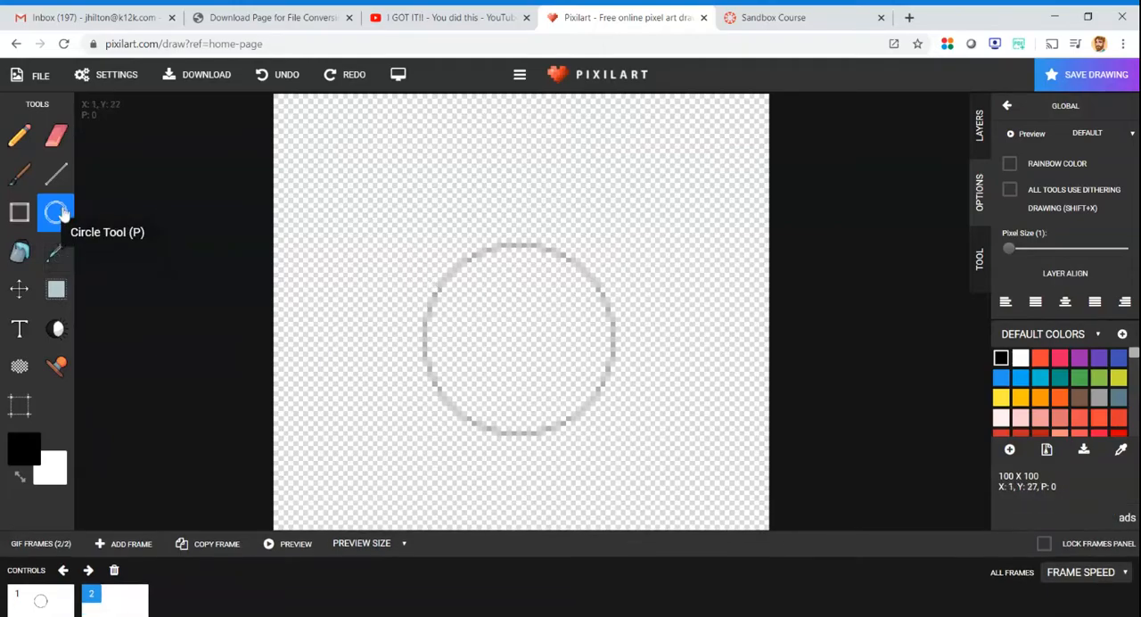
pyautogui.moveTo(412, 240); pyautogui.dragTo(649, 459)
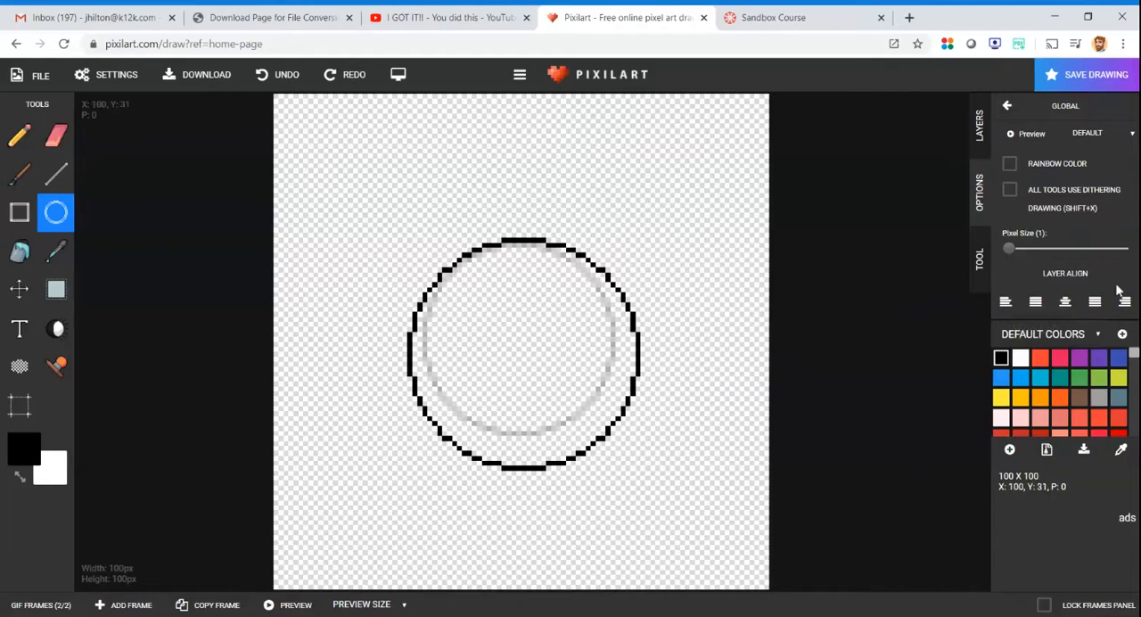
pyautogui.click(1064, 301)
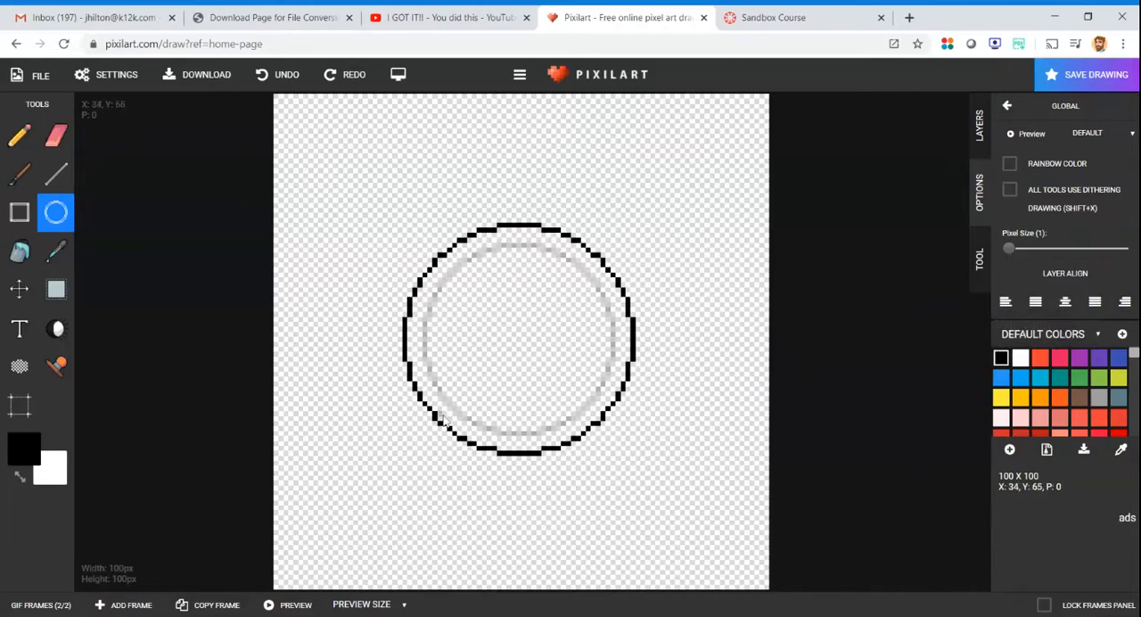
# - Compare frames 1 and 2 and play the animation preview to check the circle's growth
pyautogui.click(36, 604)
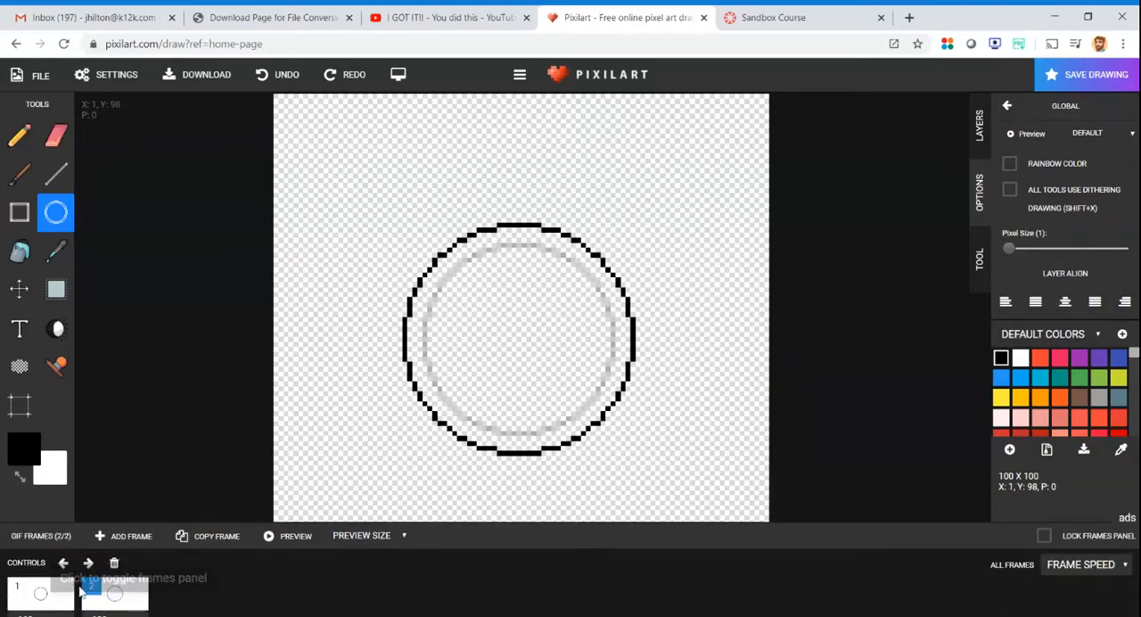
pyautogui.click(40, 579)
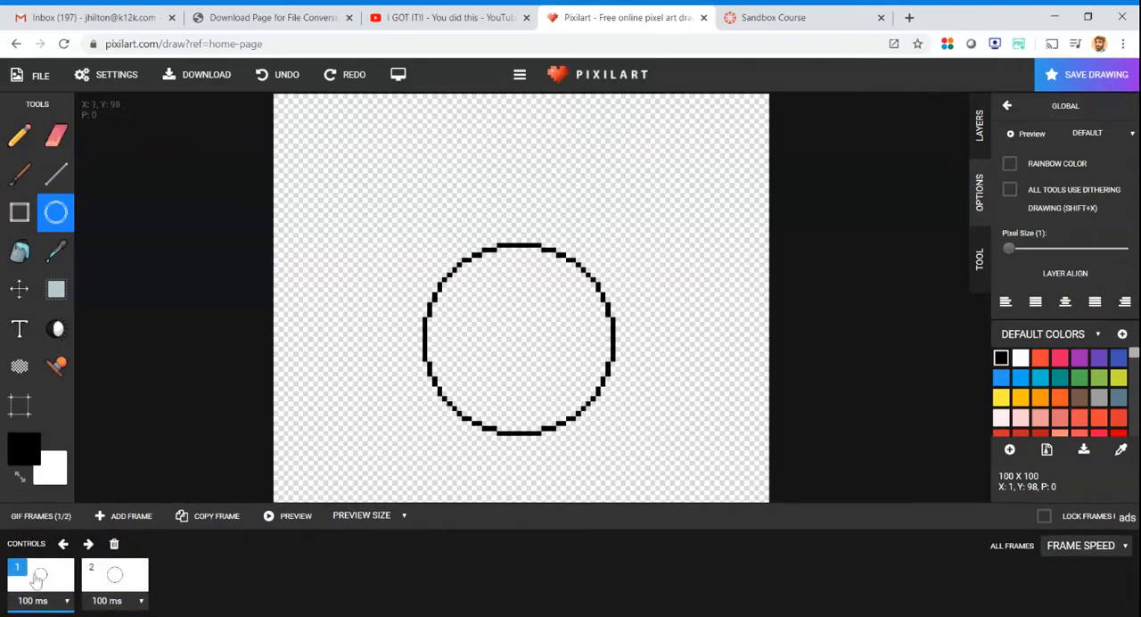
pyautogui.click(105, 581)
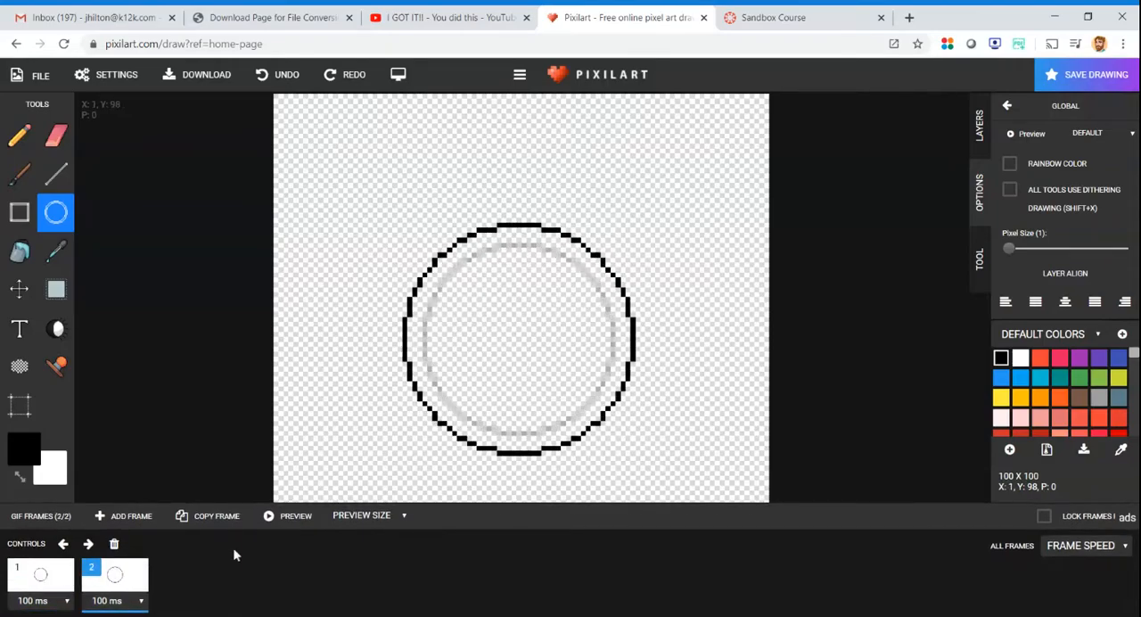
pyautogui.click(288, 516)
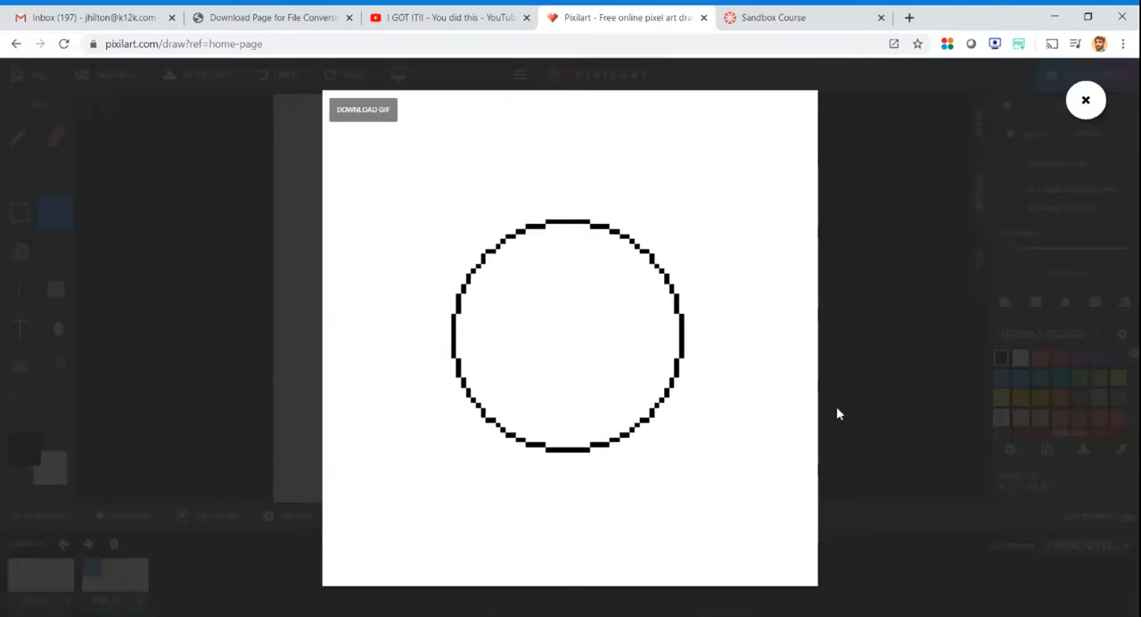
pyautogui.click(1086, 100)
pyautogui.click(36, 516)
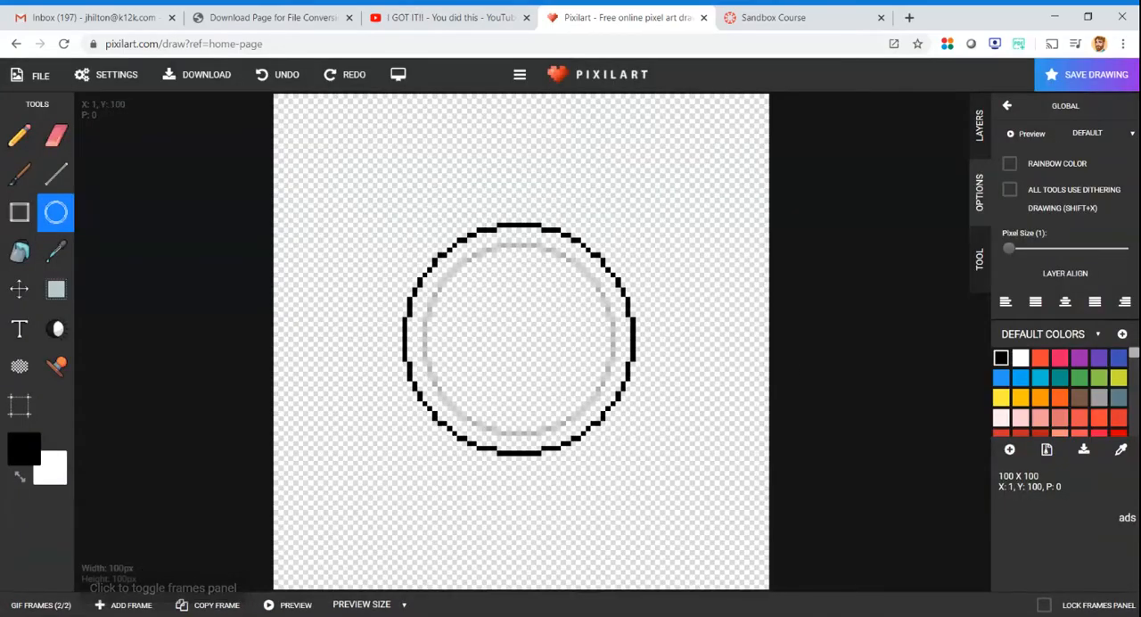
# - Add a third frame and draw a centered circle on it, slightly larger than the one in frame 2
pyautogui.click(63, 604)
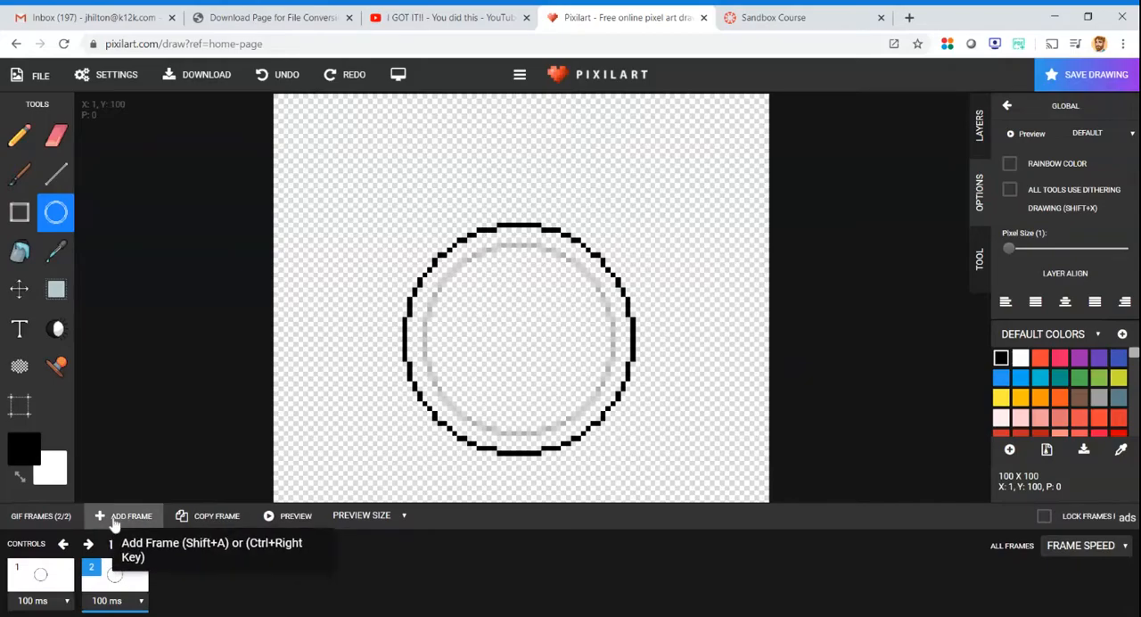
pyautogui.click(114, 525)
pyautogui.click(49, 581)
pyautogui.click(104, 585)
pyautogui.click(176, 580)
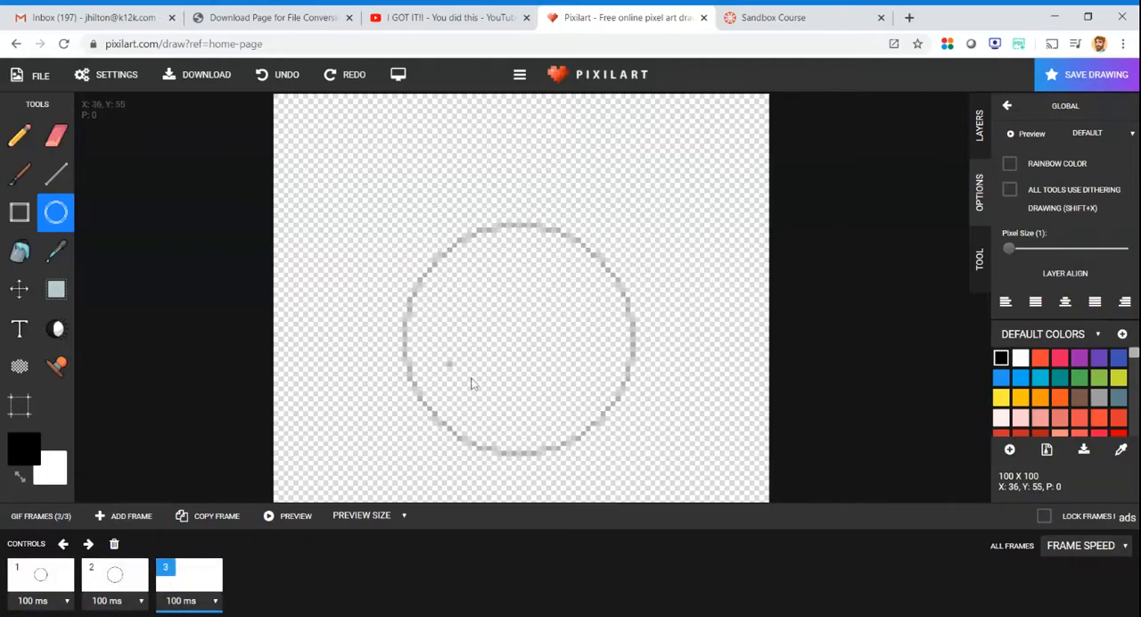
pyautogui.moveTo(379, 204); pyautogui.dragTo(659, 496)
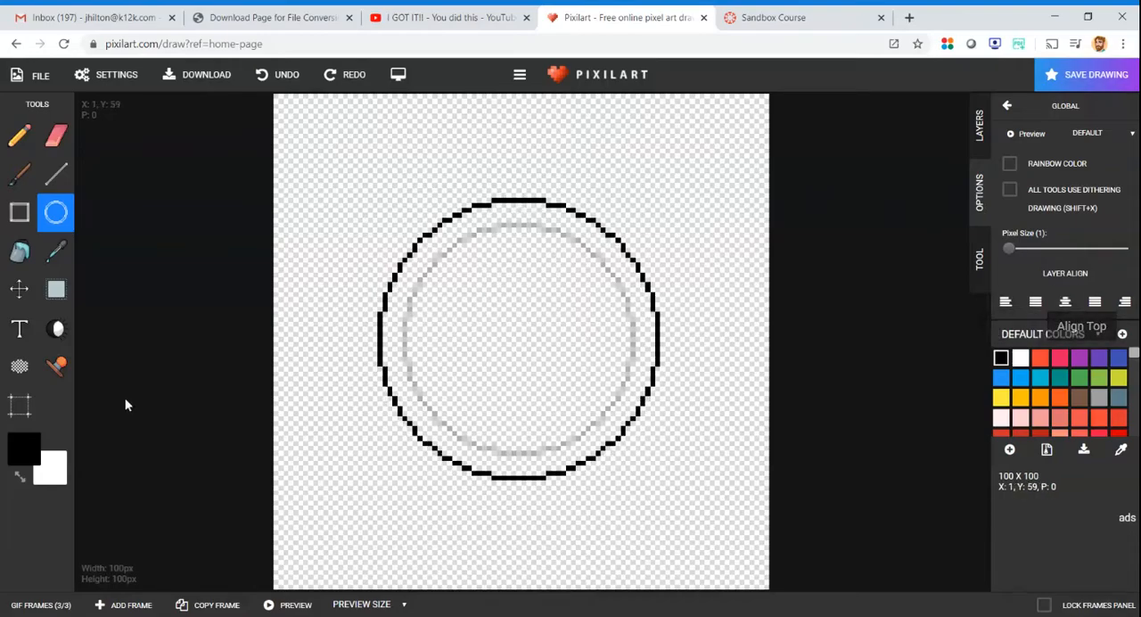
# - Review frames 1 to 3 in order and play the preview of the three-frame animation
pyautogui.click(55, 605)
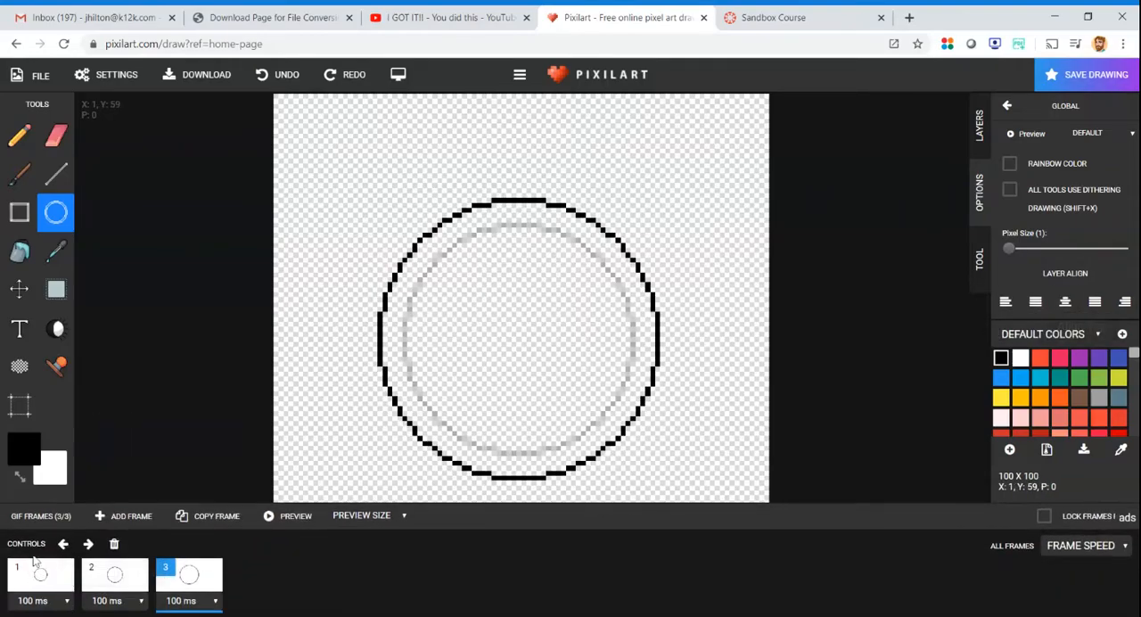
pyautogui.click(36, 571)
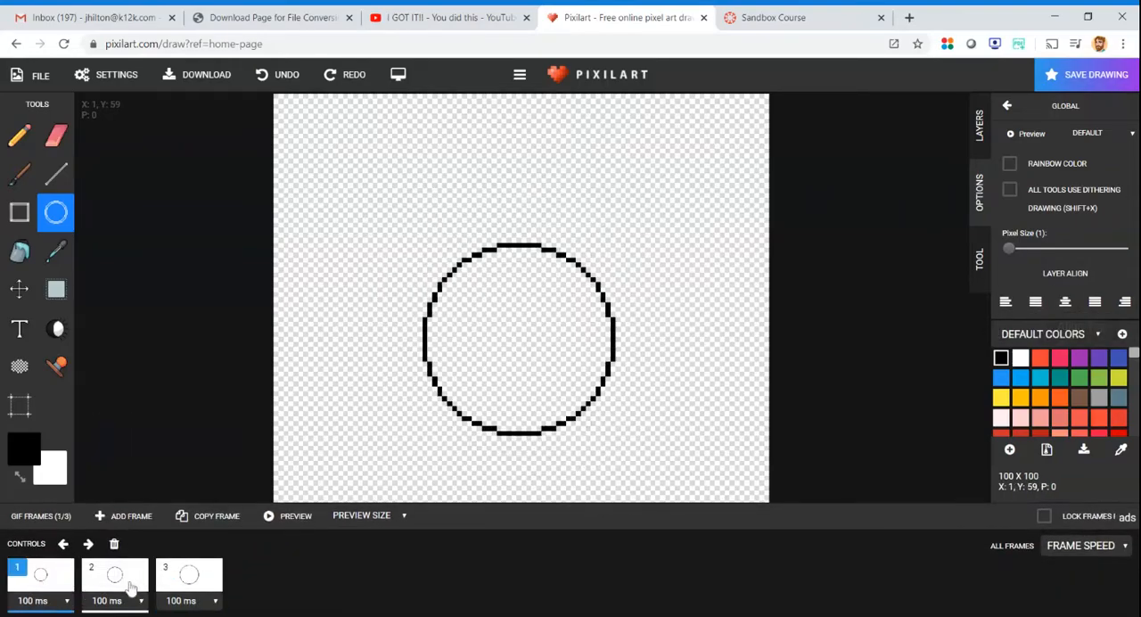
pyautogui.click(131, 588)
pyautogui.click(184, 579)
pyautogui.click(294, 516)
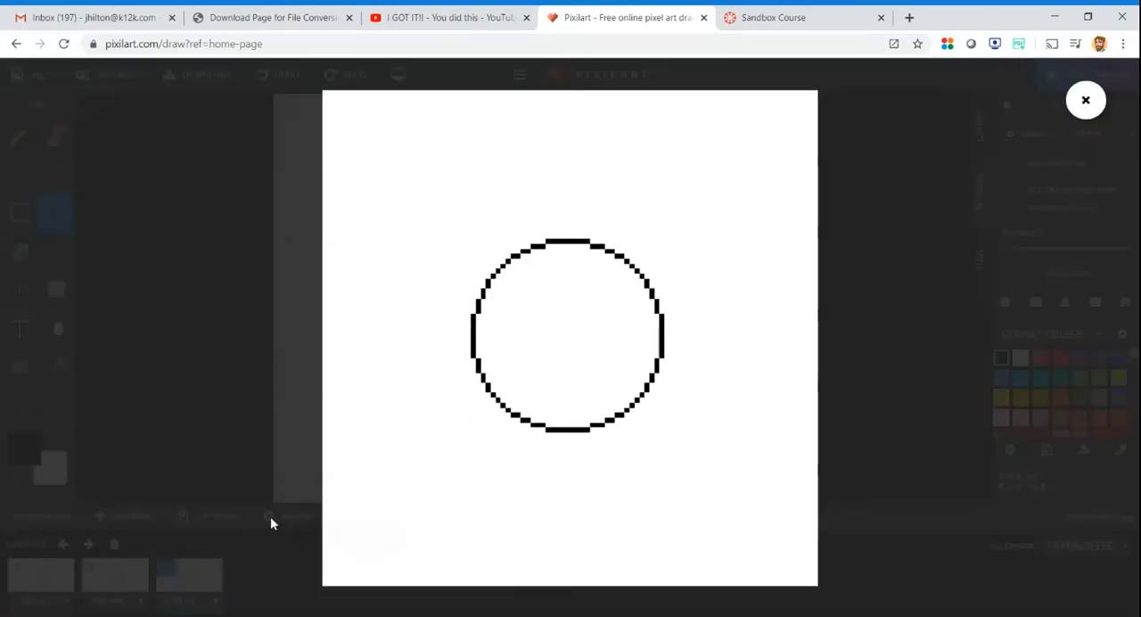
pyautogui.click(1085, 103)
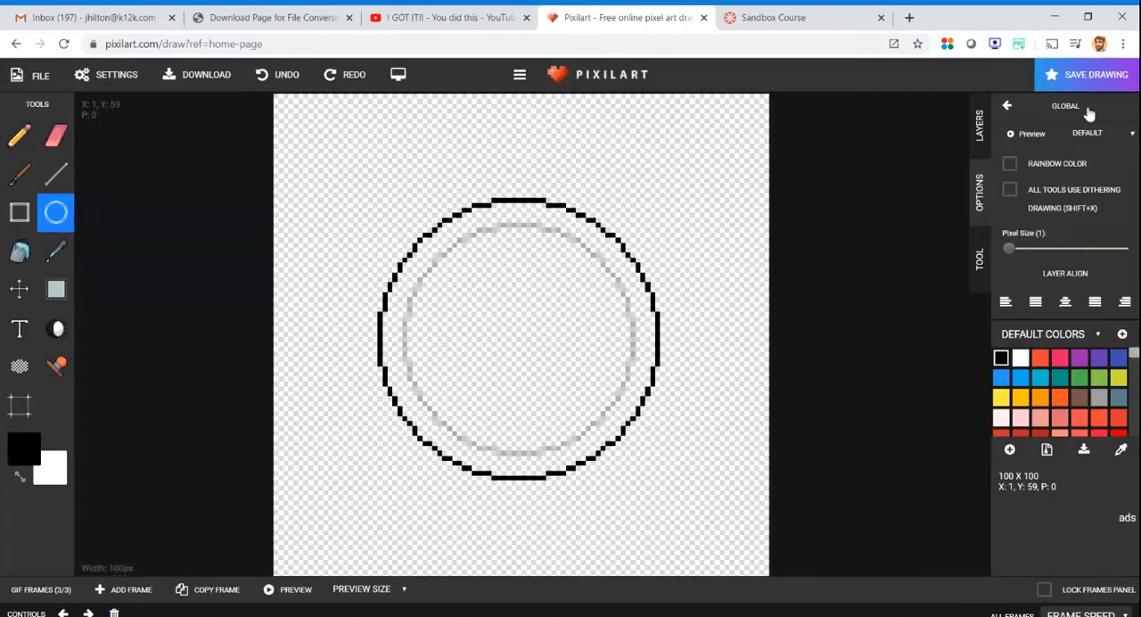
# - Add a fourth blank frame to the end of the GIF animation
pyautogui.click(35, 589)
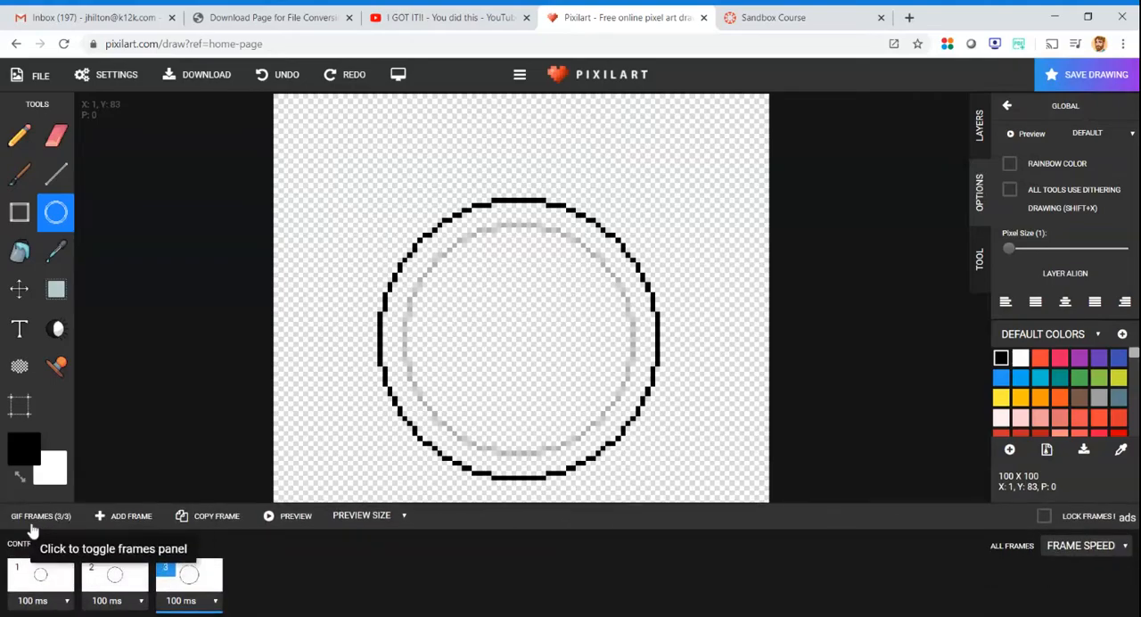
pyautogui.click(125, 516)
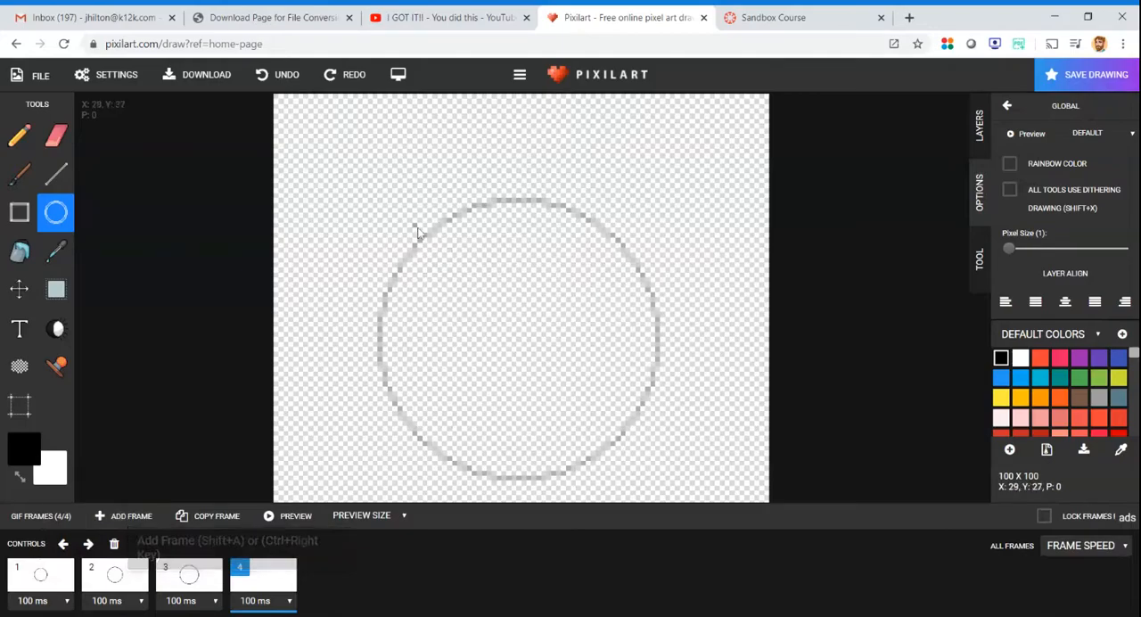
# - Draw a circle on frame 4 slightly larger than the one in frame 3 and align it to the canvas center
pyautogui.click(55, 213)
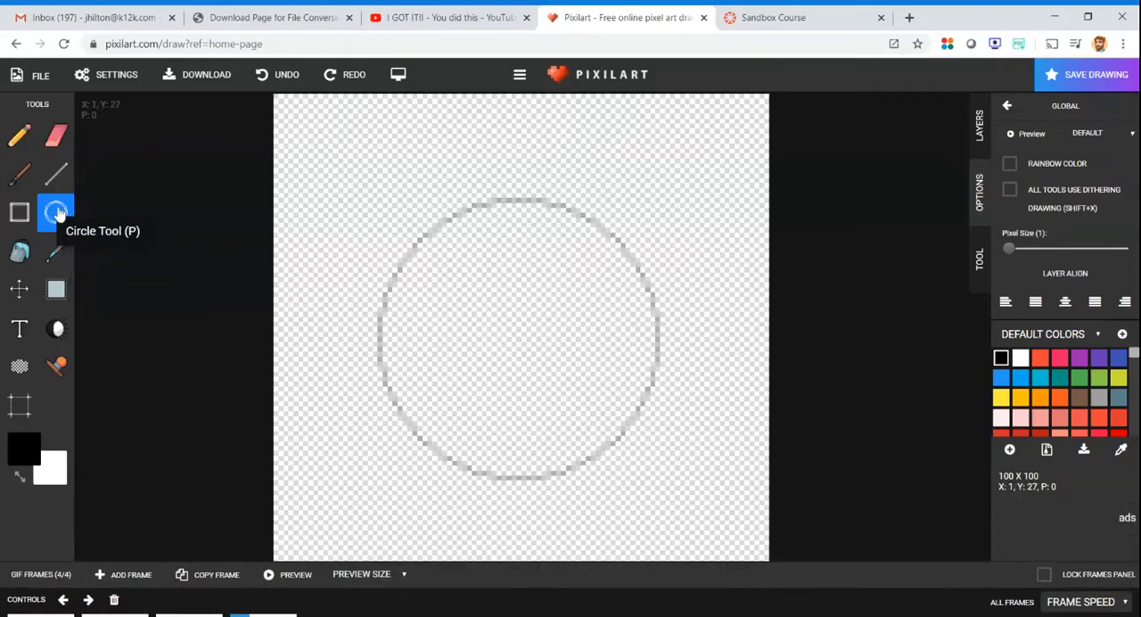
pyautogui.moveTo(375, 201); pyautogui.dragTo(399, 224)
pyautogui.moveTo(438, 269); pyautogui.dragTo(715, 515)
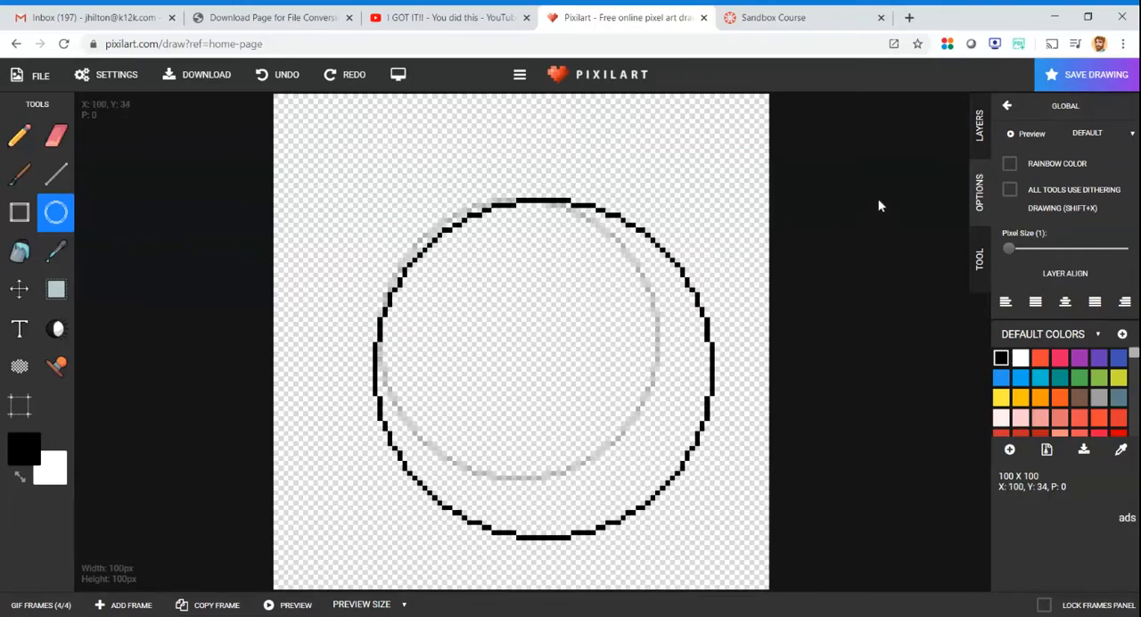
pyautogui.click(979, 138)
pyautogui.click(984, 178)
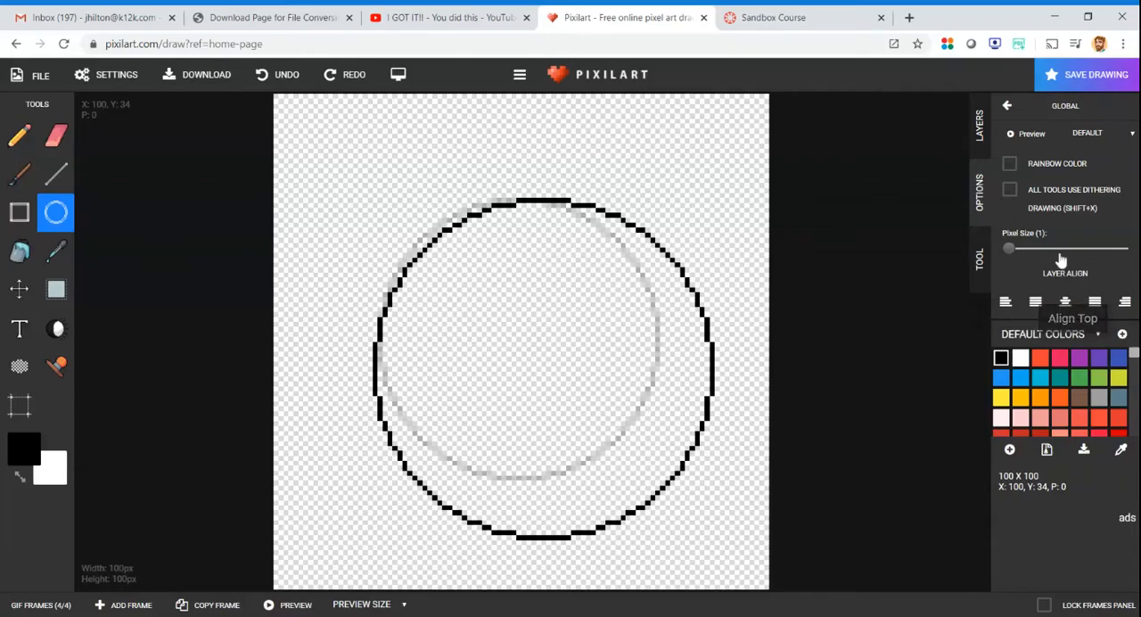
pyautogui.click(1063, 303)
# - Review frames 1 to 4 in order and play the preview of the four-frame animation
pyautogui.click(44, 604)
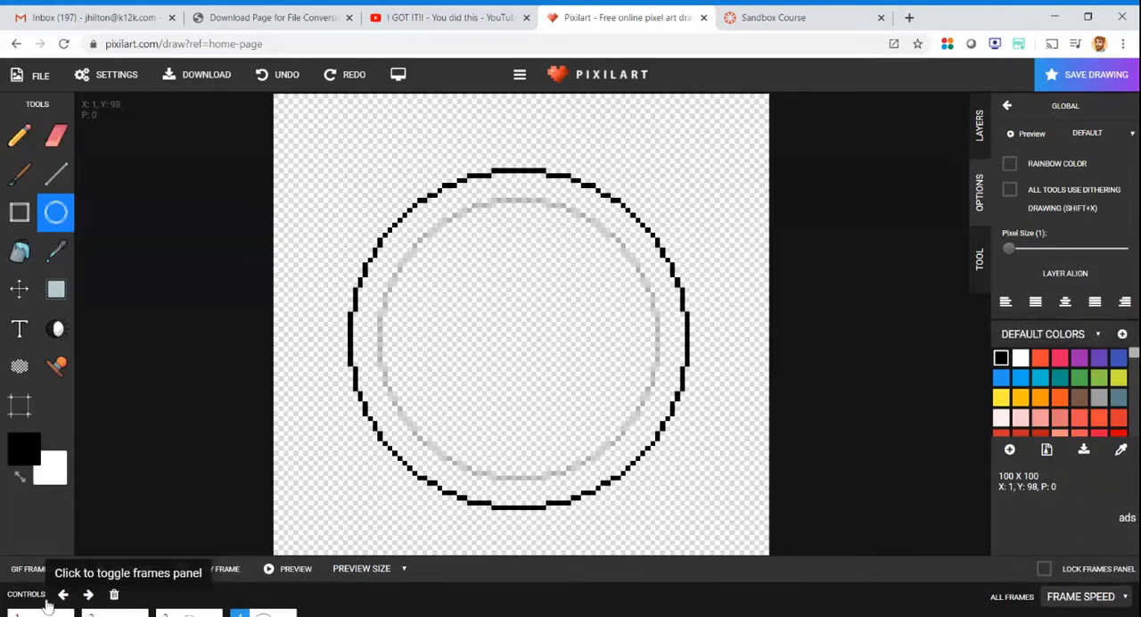
pyautogui.click(43, 584)
pyautogui.click(94, 586)
pyautogui.click(191, 583)
pyautogui.click(260, 586)
pyautogui.click(40, 575)
pyautogui.click(113, 578)
pyautogui.click(187, 578)
pyautogui.click(263, 578)
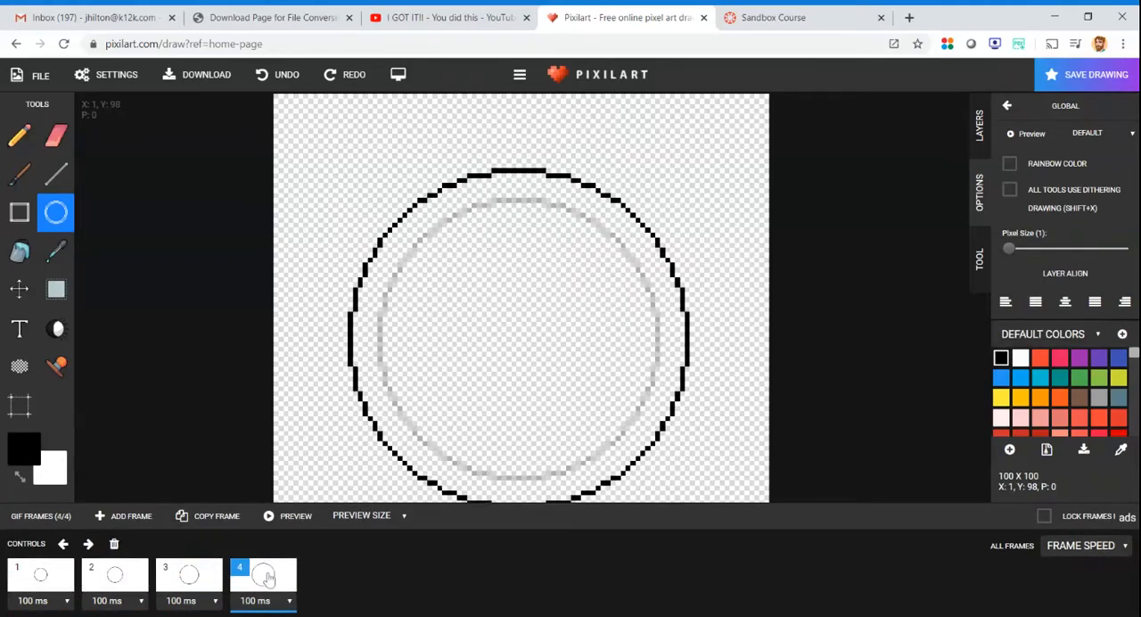
pyautogui.click(273, 520)
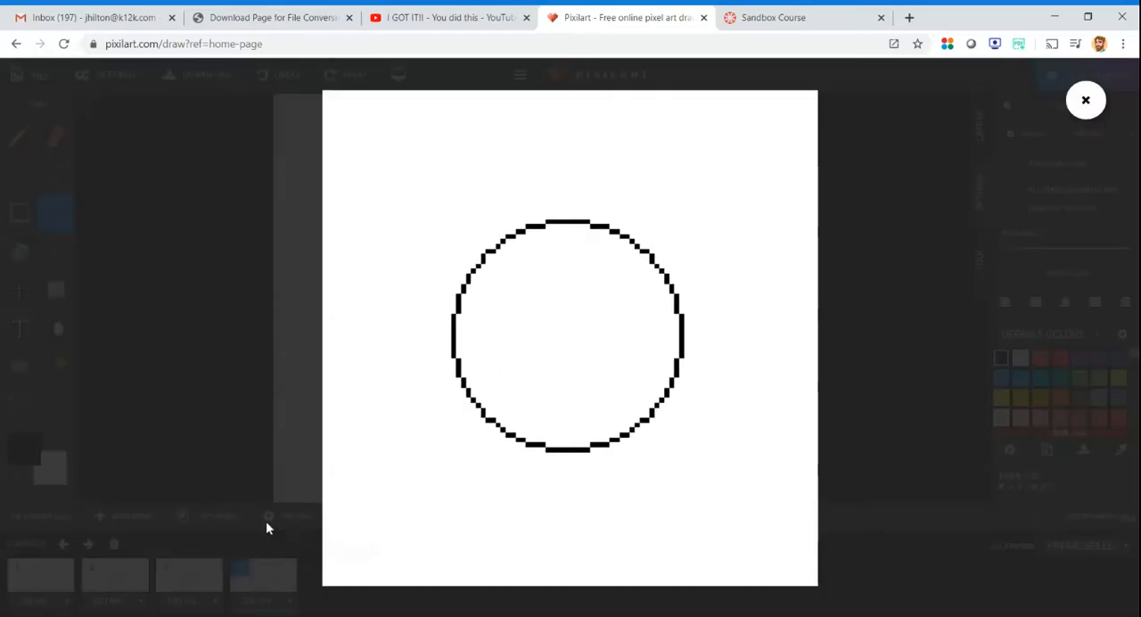
pyautogui.click(1086, 100)
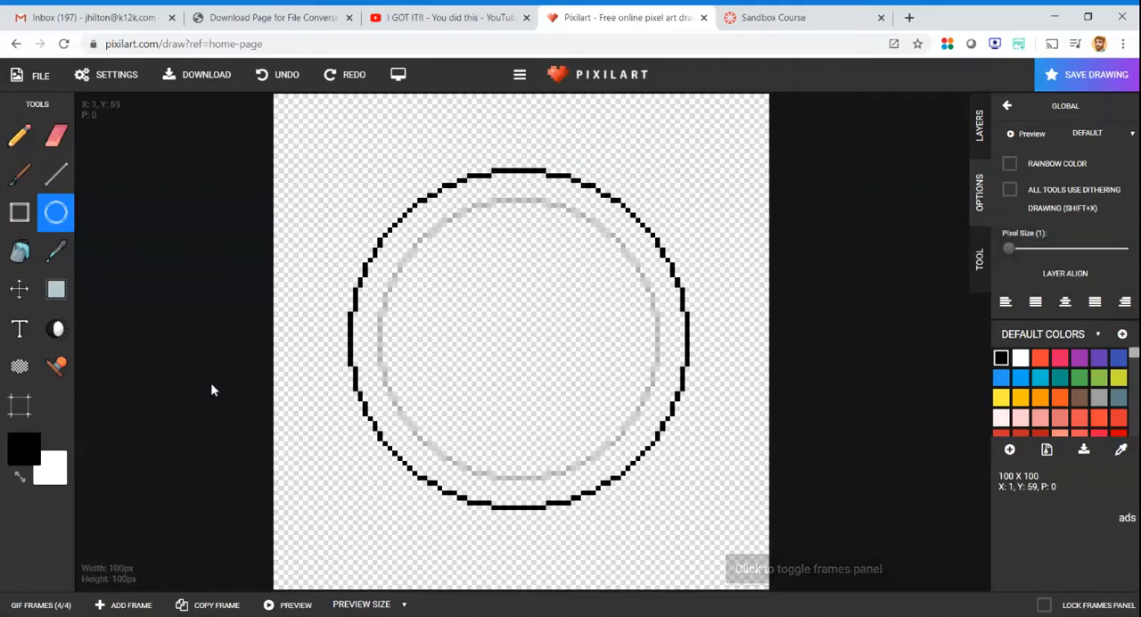
# - Return to frame 1 and draw a small eye circle in the empty area above and left of the large circle
pyautogui.click(36, 606)
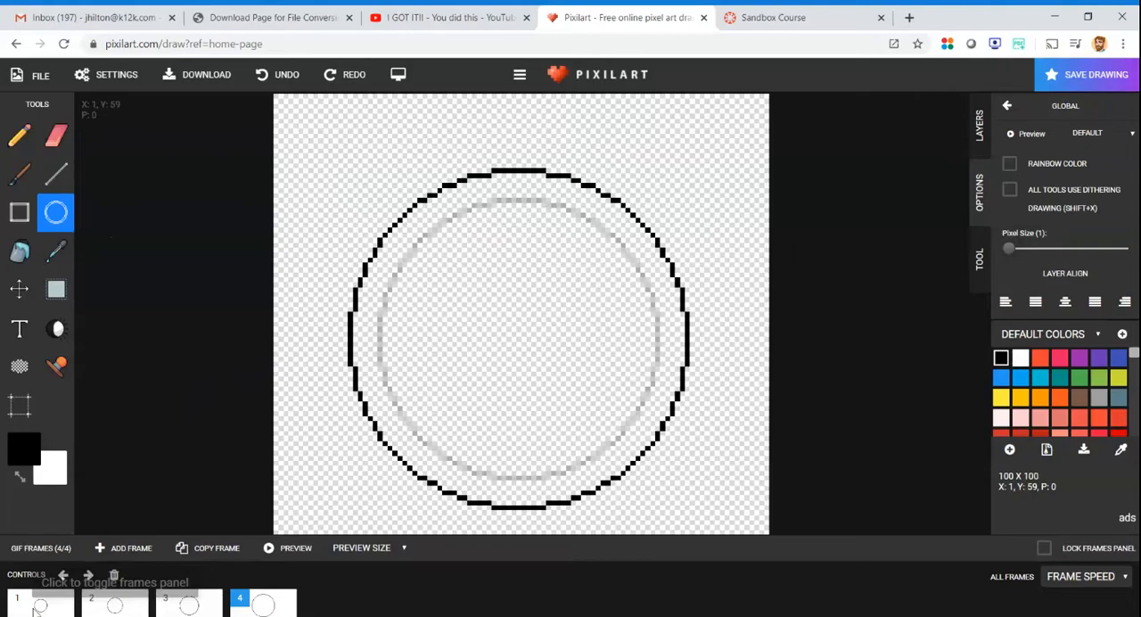
pyautogui.click(39, 575)
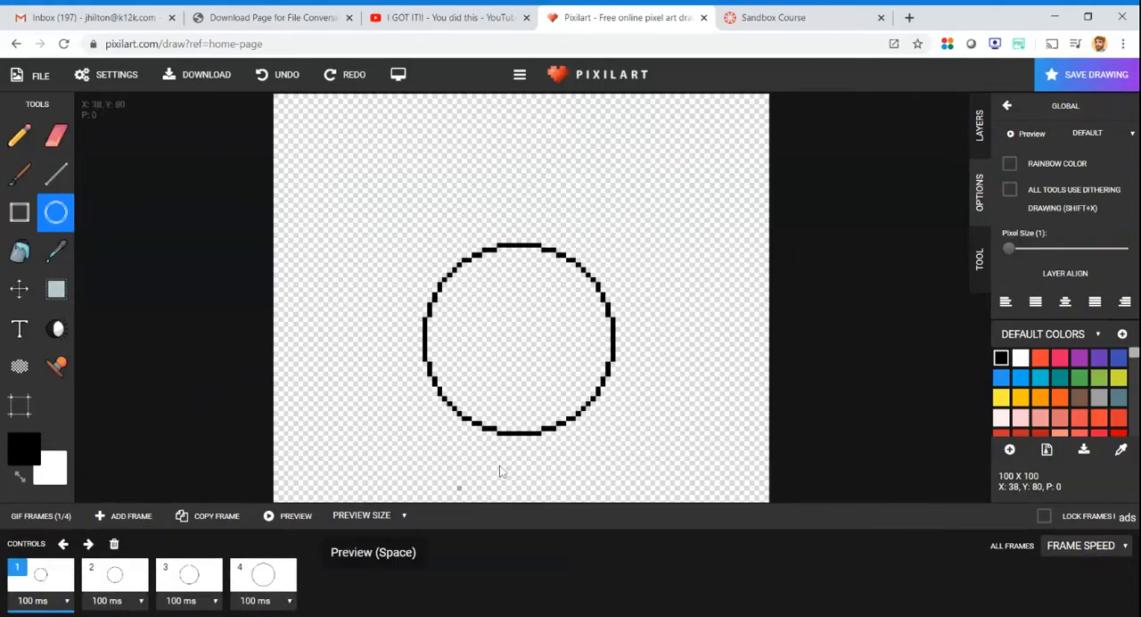
pyautogui.click(204, 336)
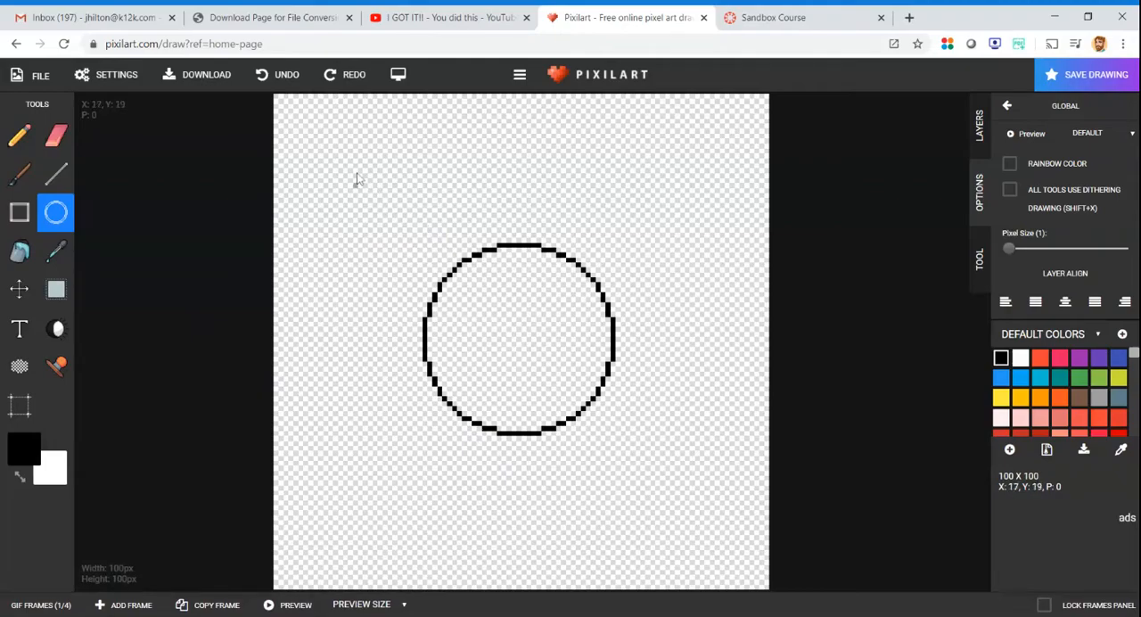
pyautogui.moveTo(361, 189)
pyautogui.mouseDown()
pyautogui.moveTo(391, 214)
pyautogui.moveTo(416, 198)
pyautogui.mouseUp()
# - Duplicate the small eye circle and place the copy directly to the right of the original at the same height
pyautogui.click(55, 288)
pyautogui.moveTo(345, 165); pyautogui.dragTo(415, 240)
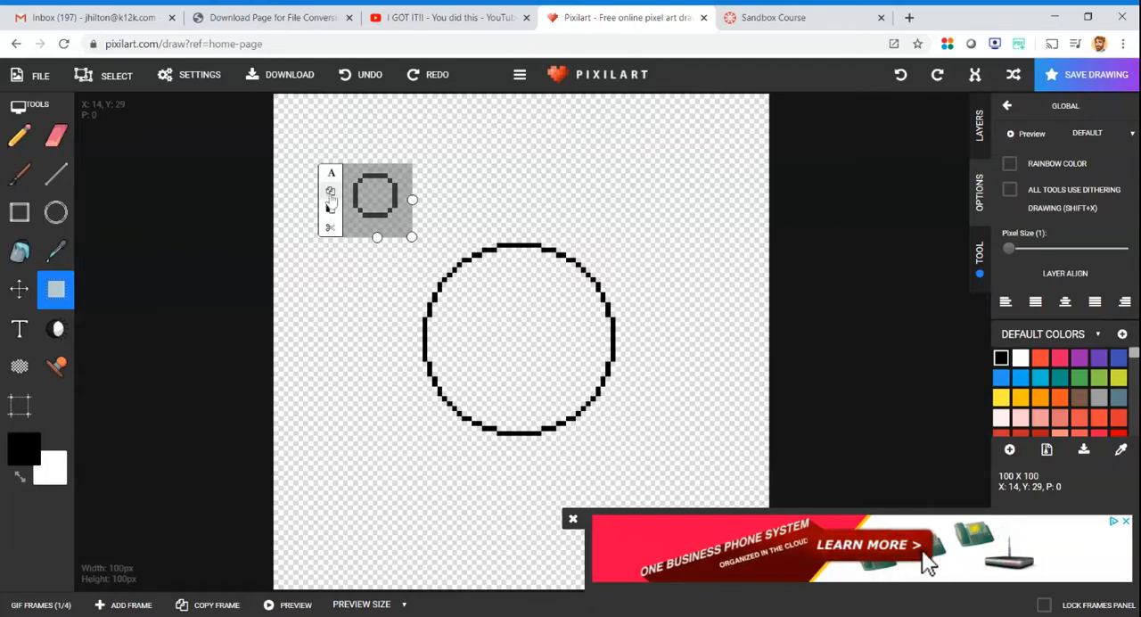
pyautogui.click(329, 200)
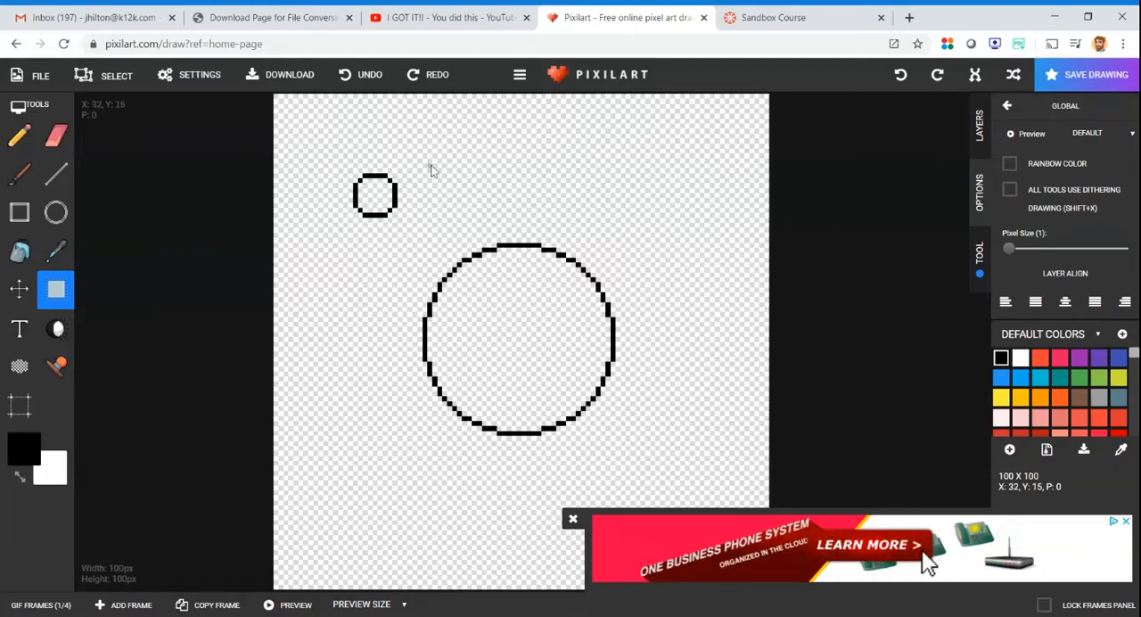
pyautogui.moveTo(428, 158); pyautogui.dragTo(499, 226)
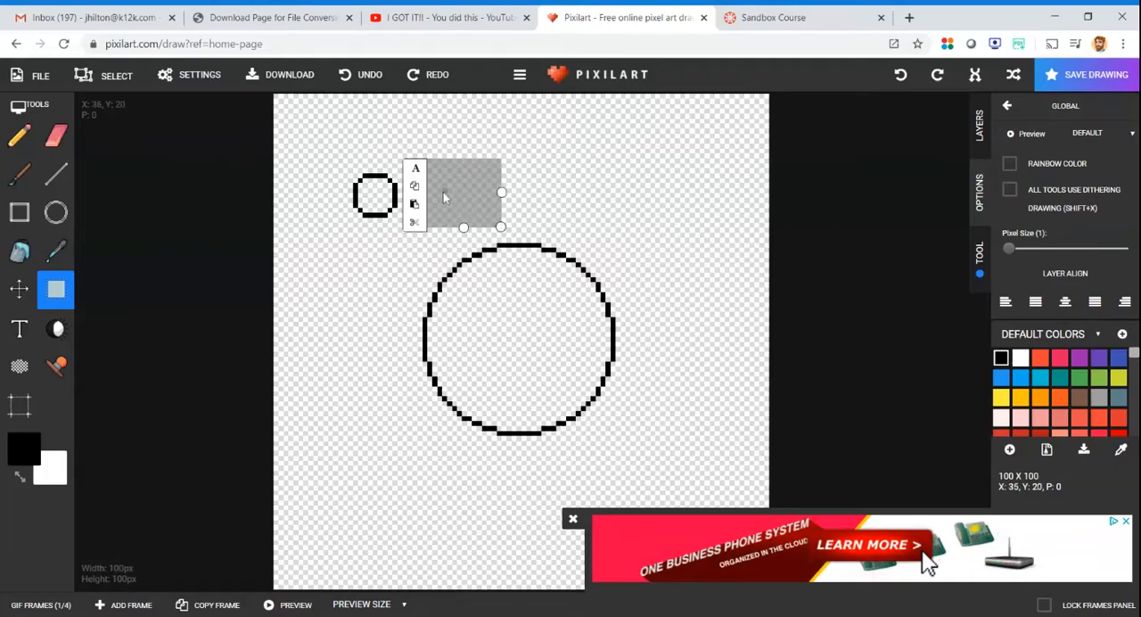
pyautogui.click(413, 203)
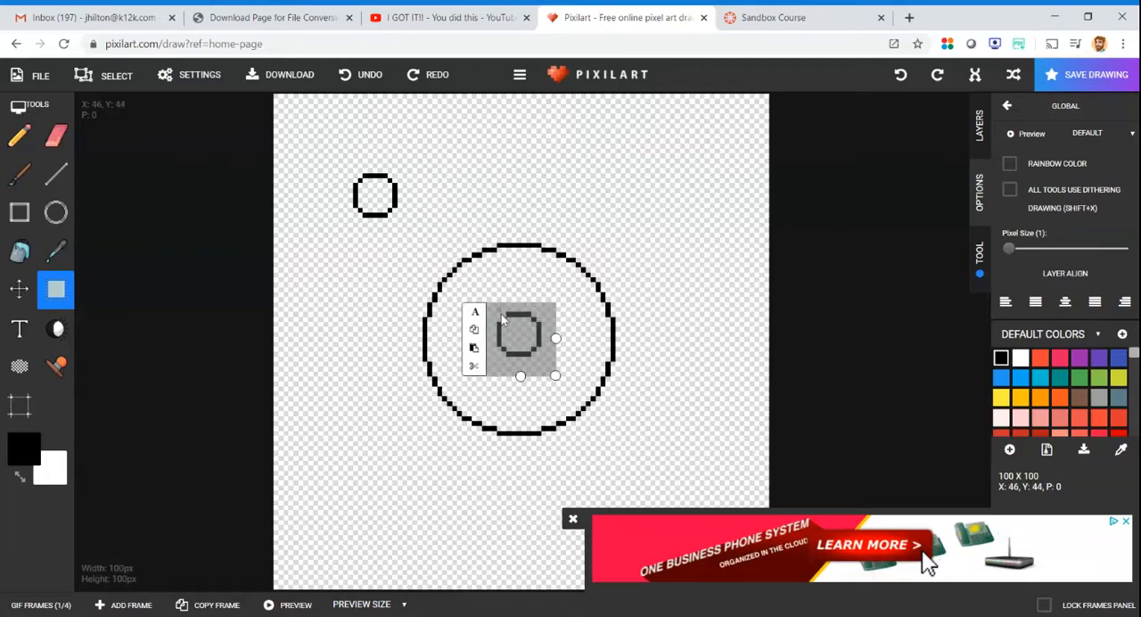
pyautogui.moveTo(511, 349); pyautogui.dragTo(426, 209)
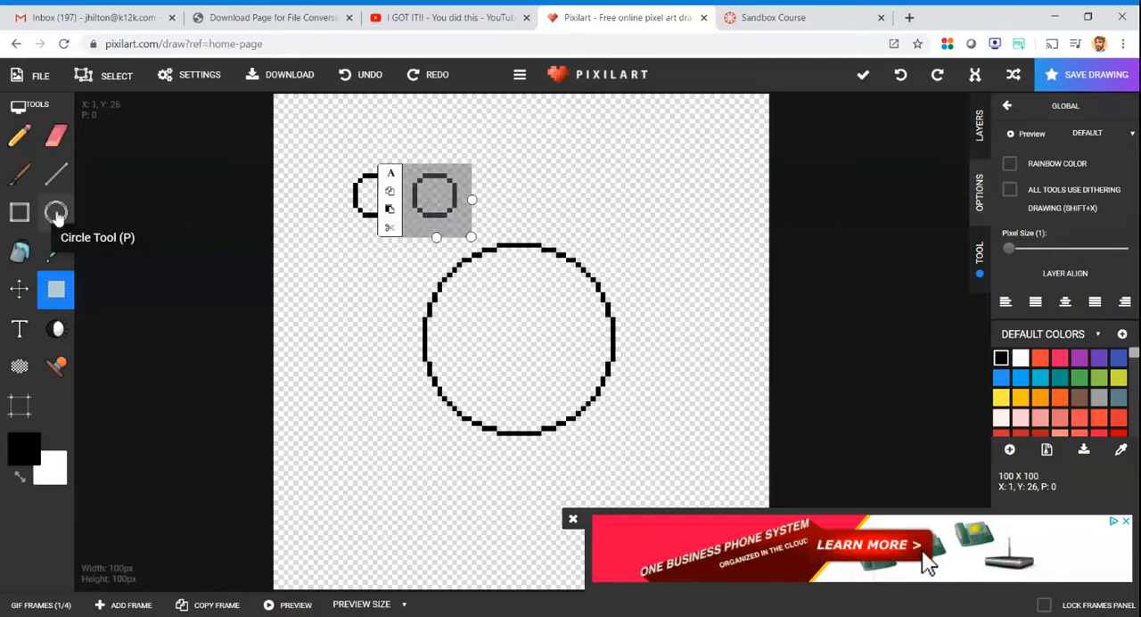
# - Draw an even smaller pupil circle above the eyes and place a copy of it inside the right eye
pyautogui.click(56, 214)
pyautogui.moveTo(316, 131); pyautogui.dragTo(337, 154)
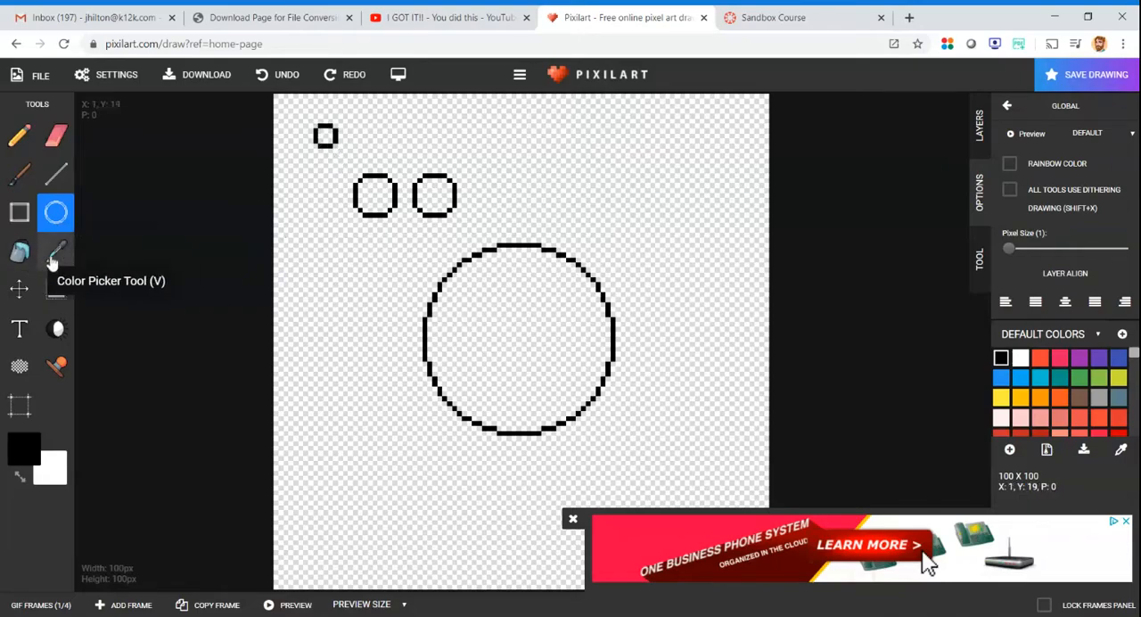
pyautogui.click(56, 289)
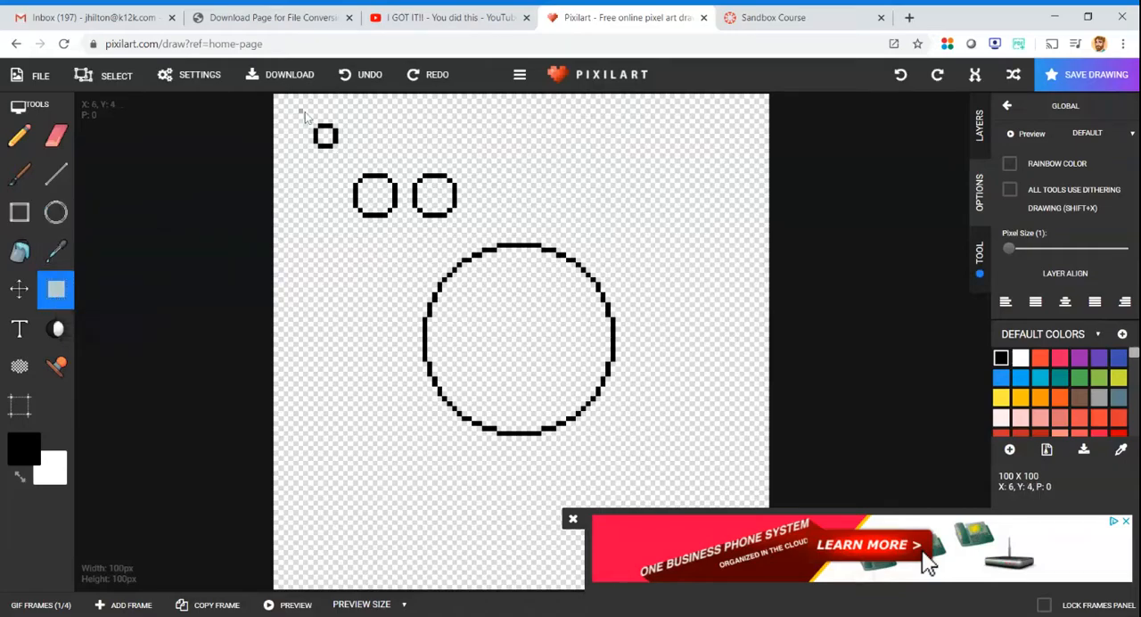
pyautogui.moveTo(300, 109); pyautogui.dragTo(348, 153)
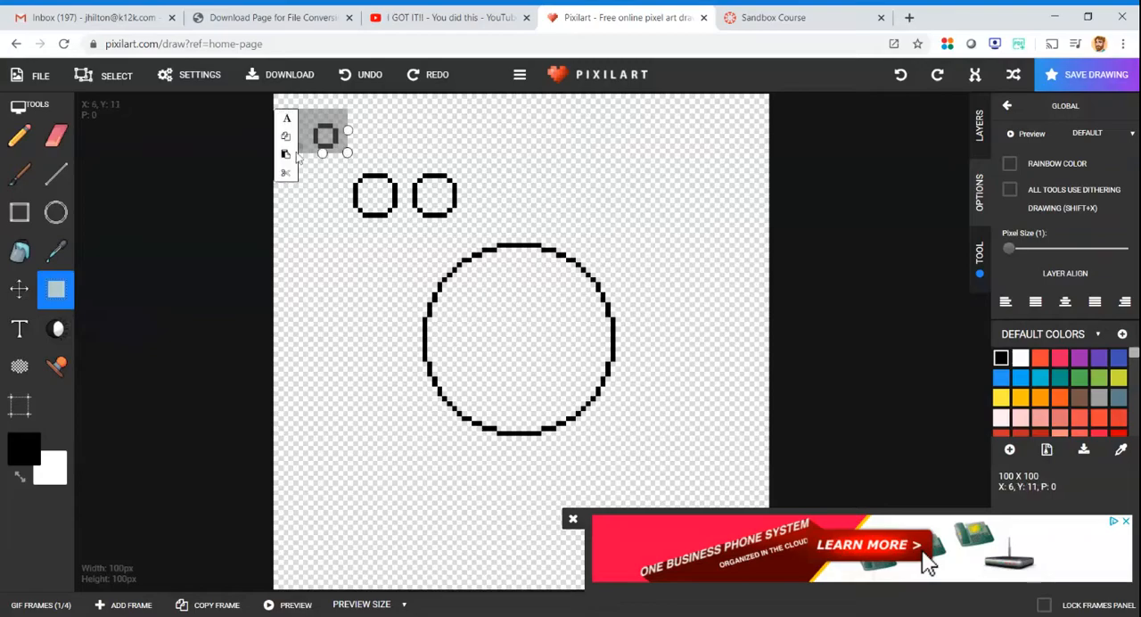
pyautogui.click(289, 152)
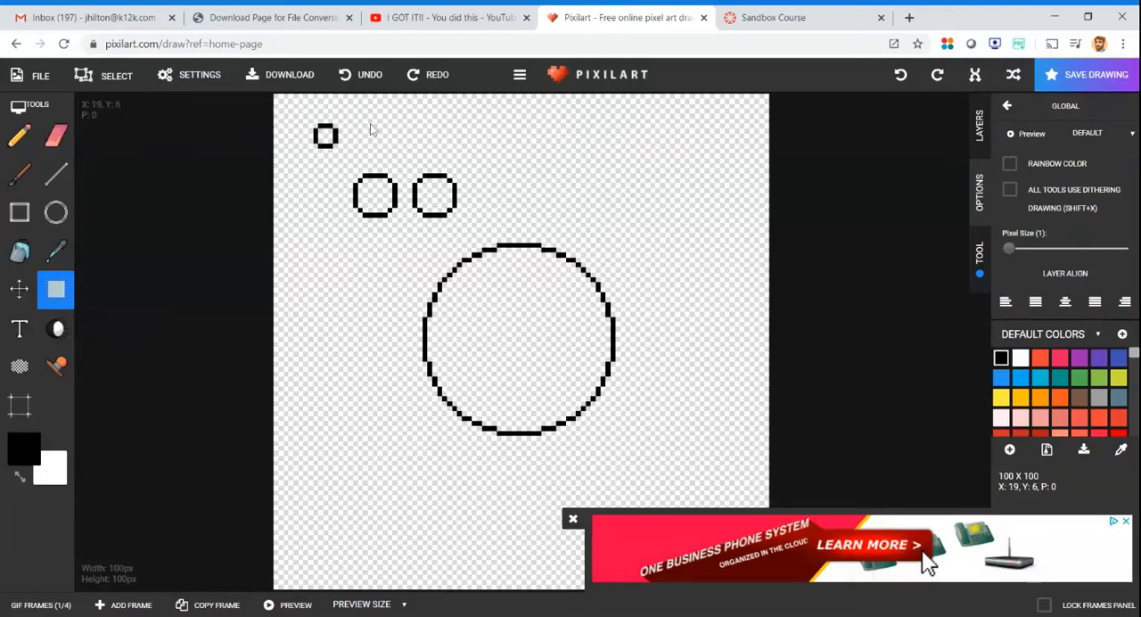
pyautogui.moveTo(363, 113); pyautogui.dragTo(402, 149)
pyautogui.click(348, 157)
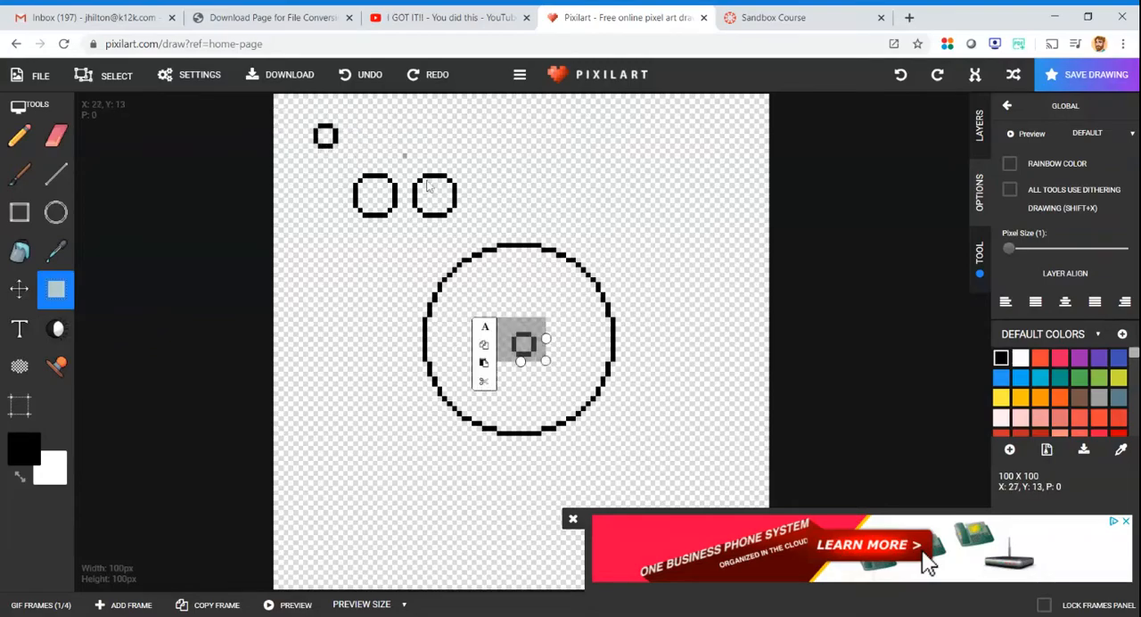
pyautogui.moveTo(526, 353); pyautogui.dragTo(443, 202)
# - Move the original pupil circle into the left eye and close the advertisement
pyautogui.moveTo(300, 115); pyautogui.dragTo(346, 155)
pyautogui.moveTo(325, 136); pyautogui.dragTo(374, 194)
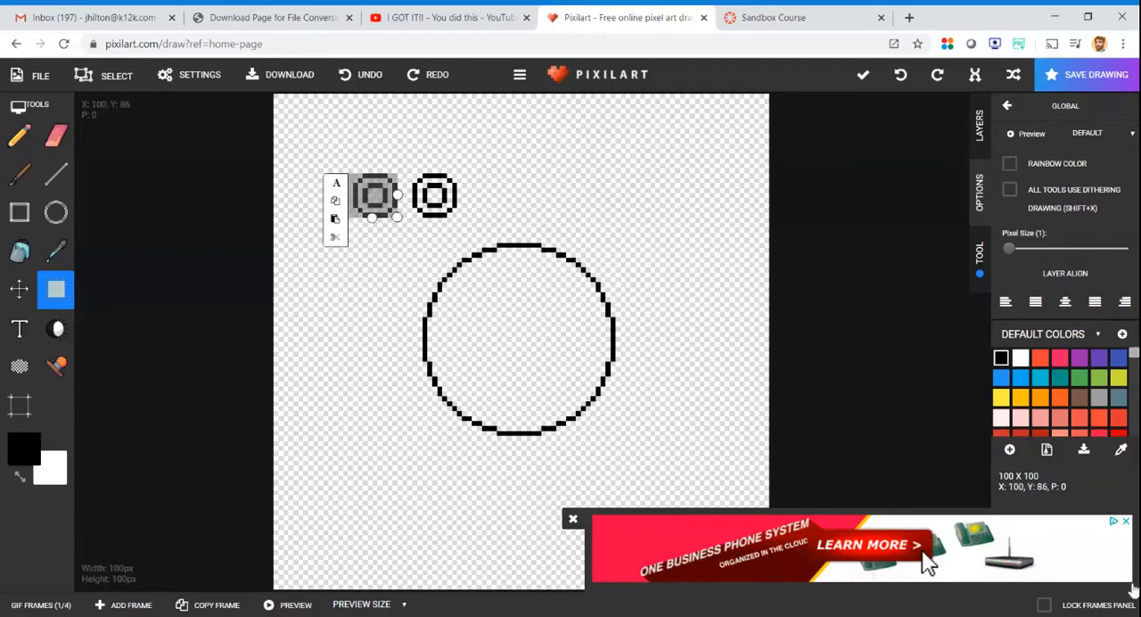
pyautogui.click(573, 519)
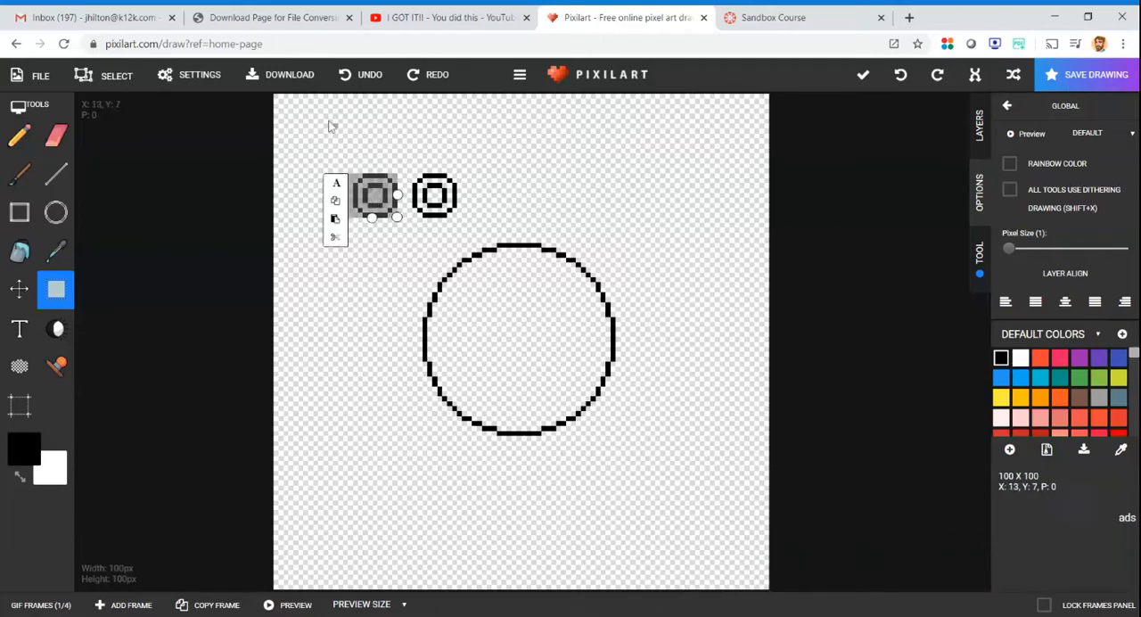
pyautogui.click(326, 125)
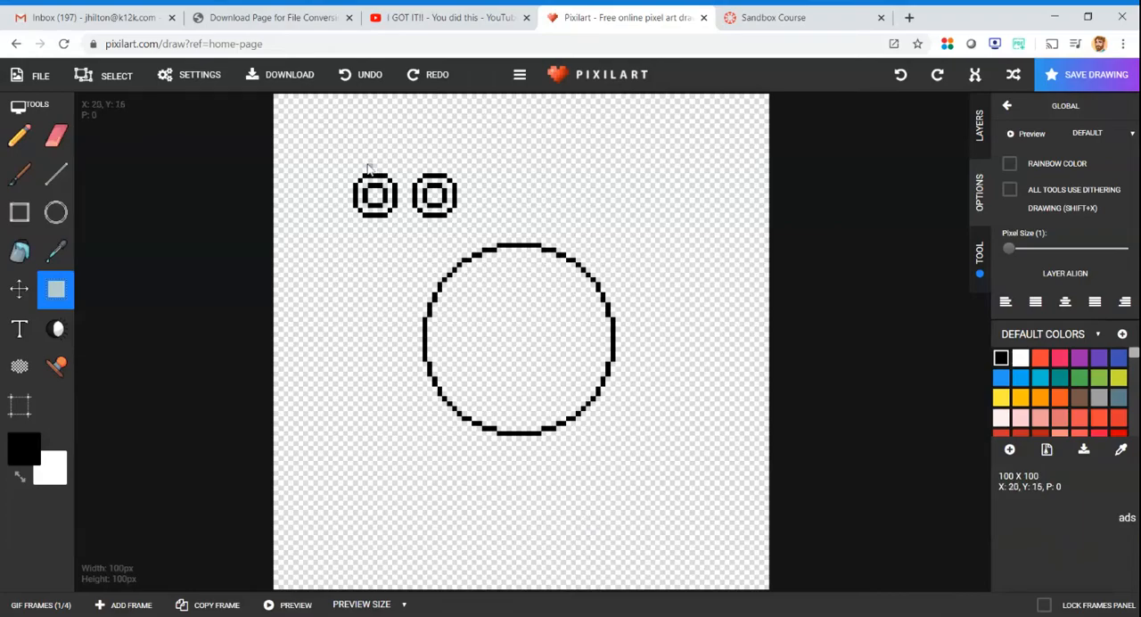
# - Move both eyes together into the upper half of the large circle and draw a straight horizontal mouth line below them
pyautogui.moveTo(333, 144); pyautogui.dragTo(482, 227)
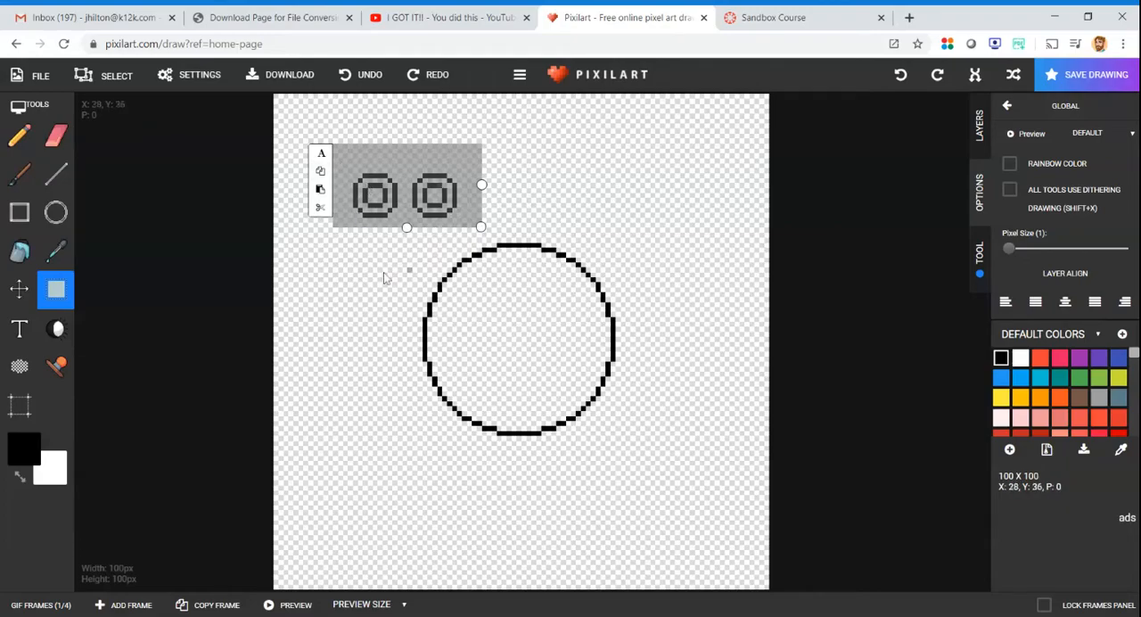
pyautogui.moveTo(375, 200); pyautogui.dragTo(489, 314)
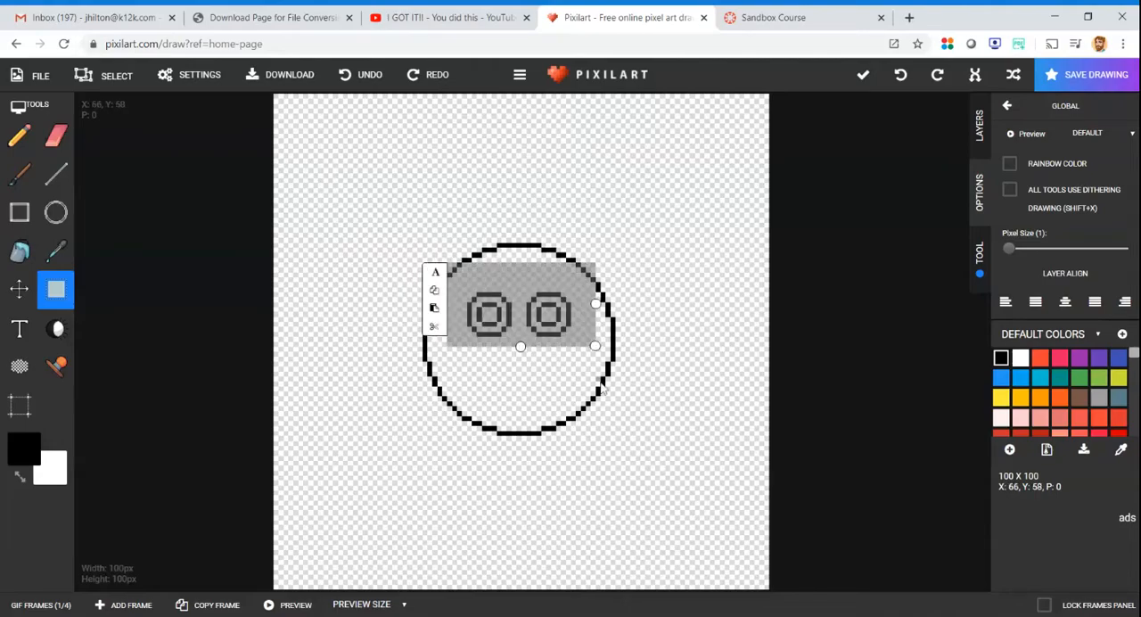
pyautogui.click(55, 174)
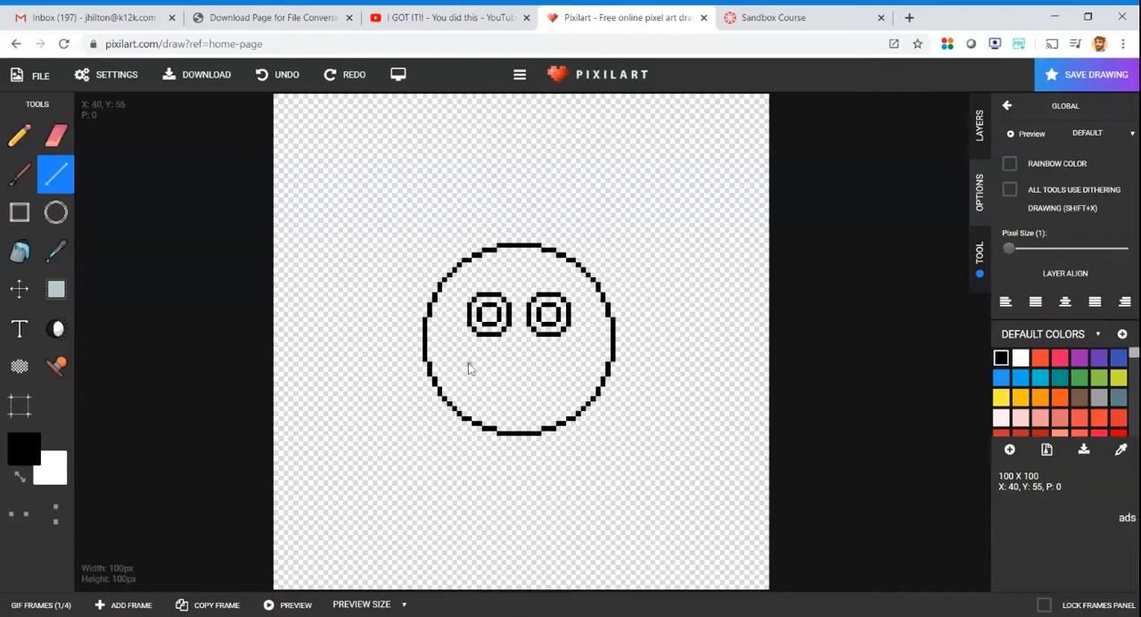
pyautogui.moveTo(475, 367); pyautogui.dragTo(569, 367)
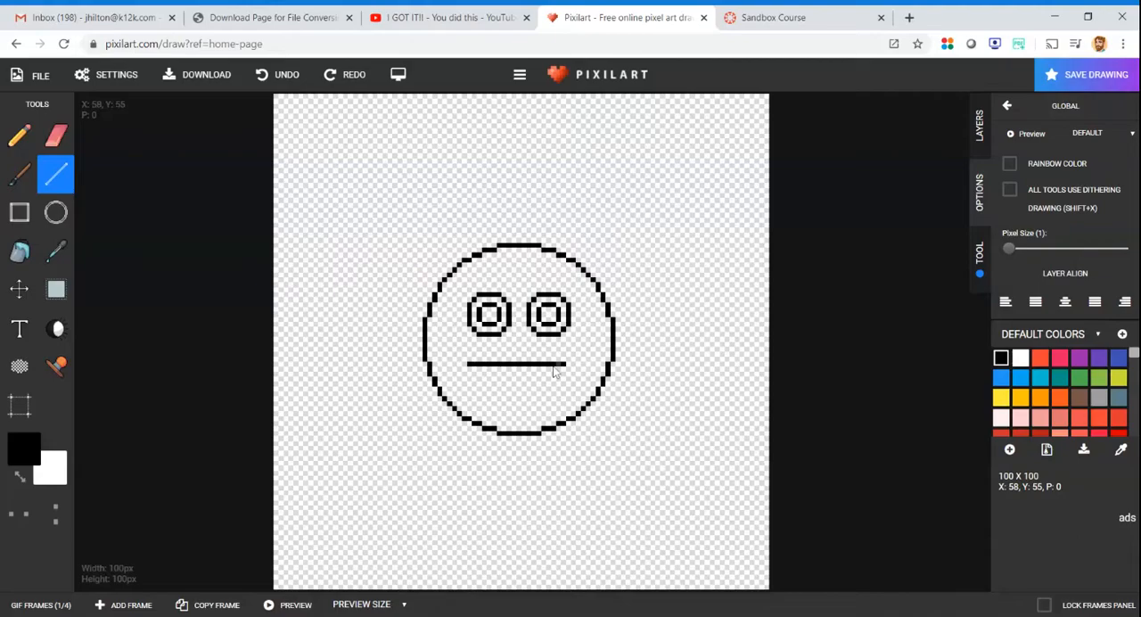
pyautogui.click(26, 604)
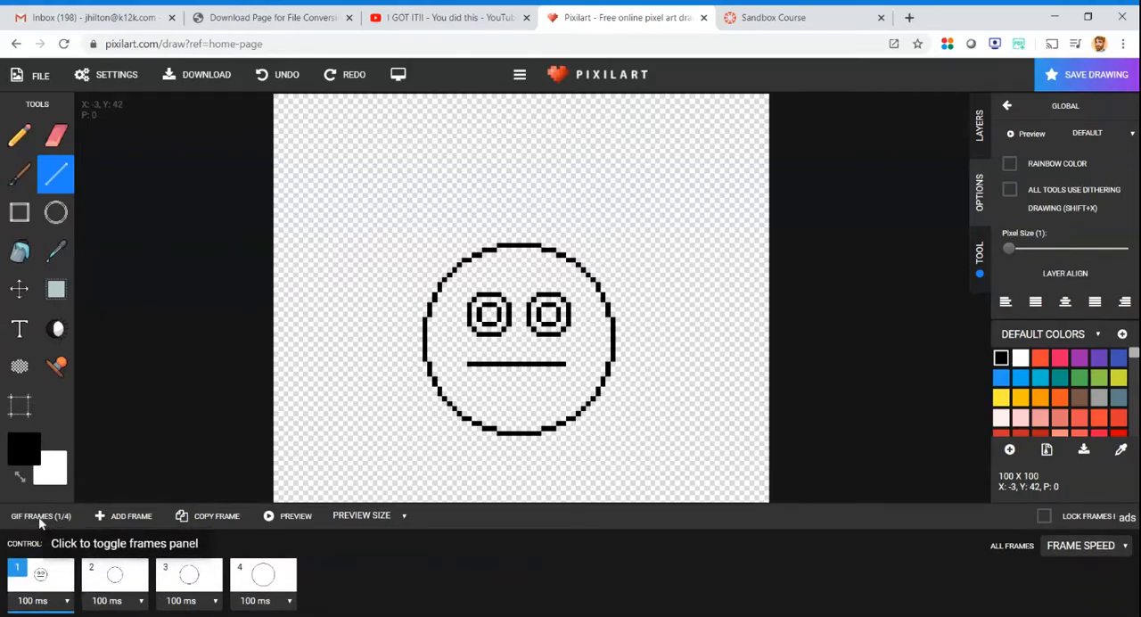
pyautogui.click(114, 577)
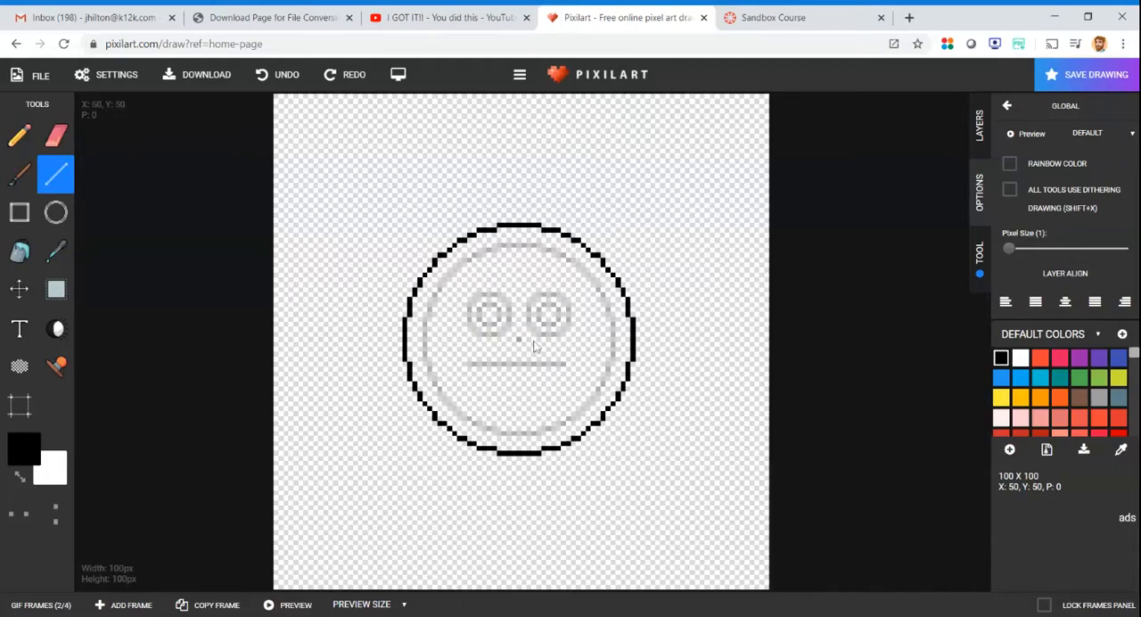
pyautogui.moveTo(355, 176); pyautogui.dragTo(393, 203)
pyautogui.click(277, 74)
# - Draw an eye circle slightly larger than frame 1's eyes on frame 2, above and left of the large circle
pyautogui.click(56, 212)
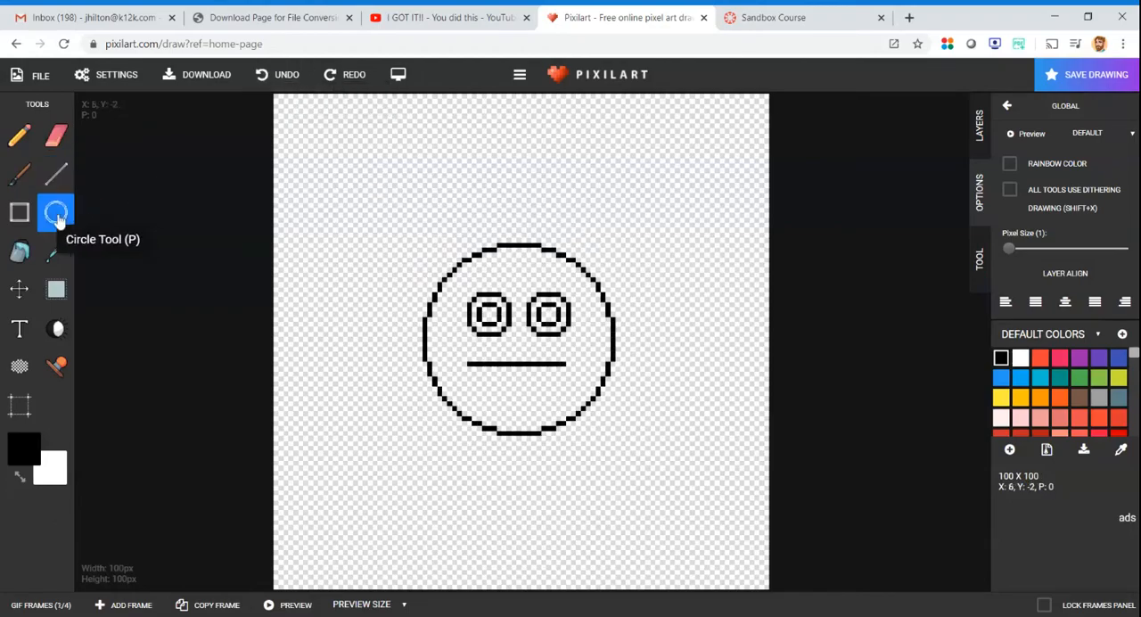
pyautogui.click(20, 606)
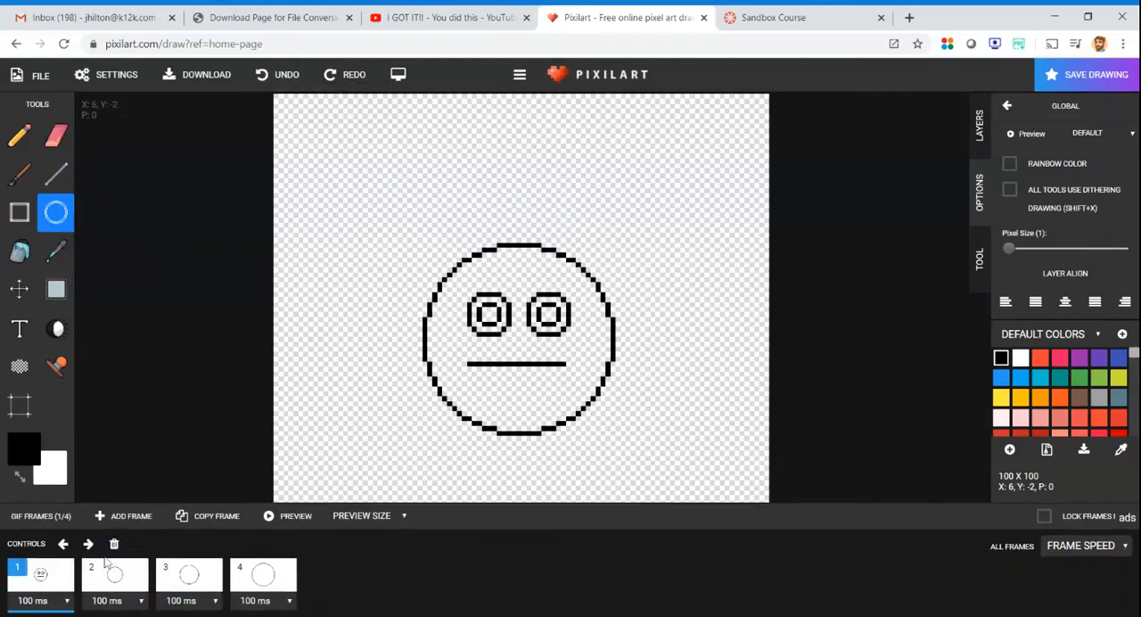
pyautogui.click(114, 575)
pyautogui.moveTo(353, 174); pyautogui.dragTo(403, 223)
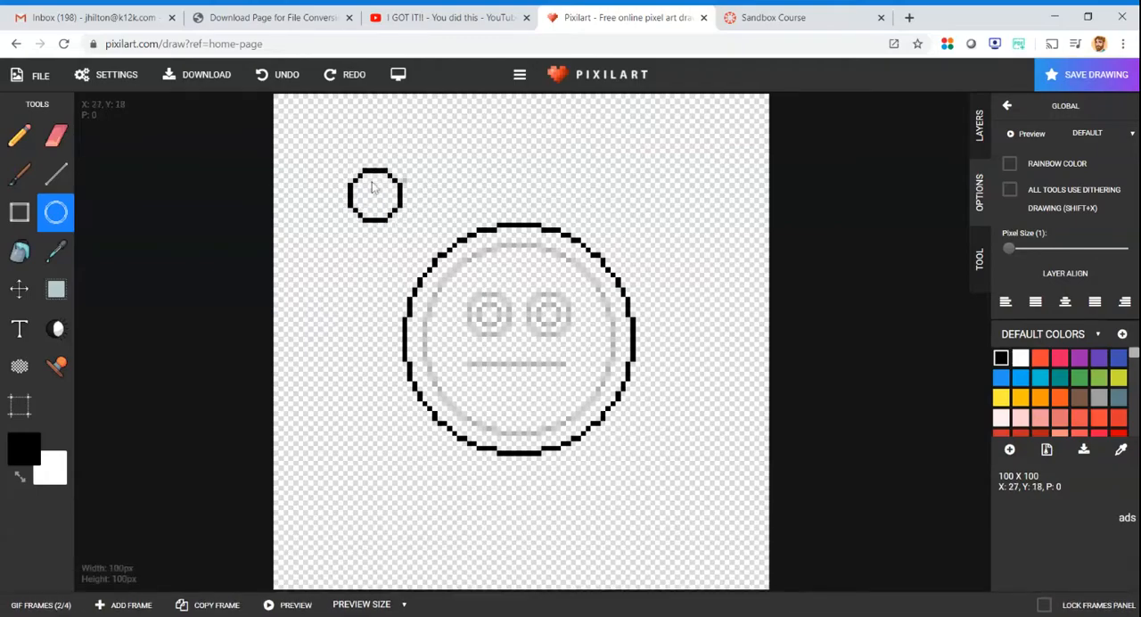
# - Place a copy of frame 2's eye circle as the right eye and move the original over as the left eye
pyautogui.click(55, 289)
pyautogui.moveTo(328, 149); pyautogui.dragTo(411, 238)
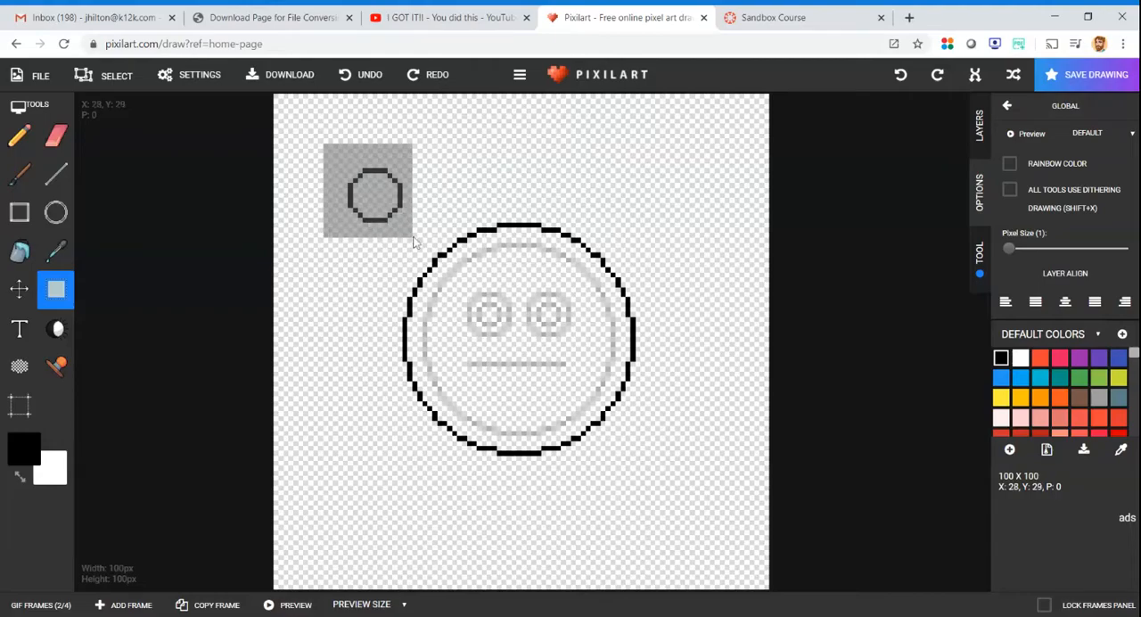
pyautogui.click(480, 163)
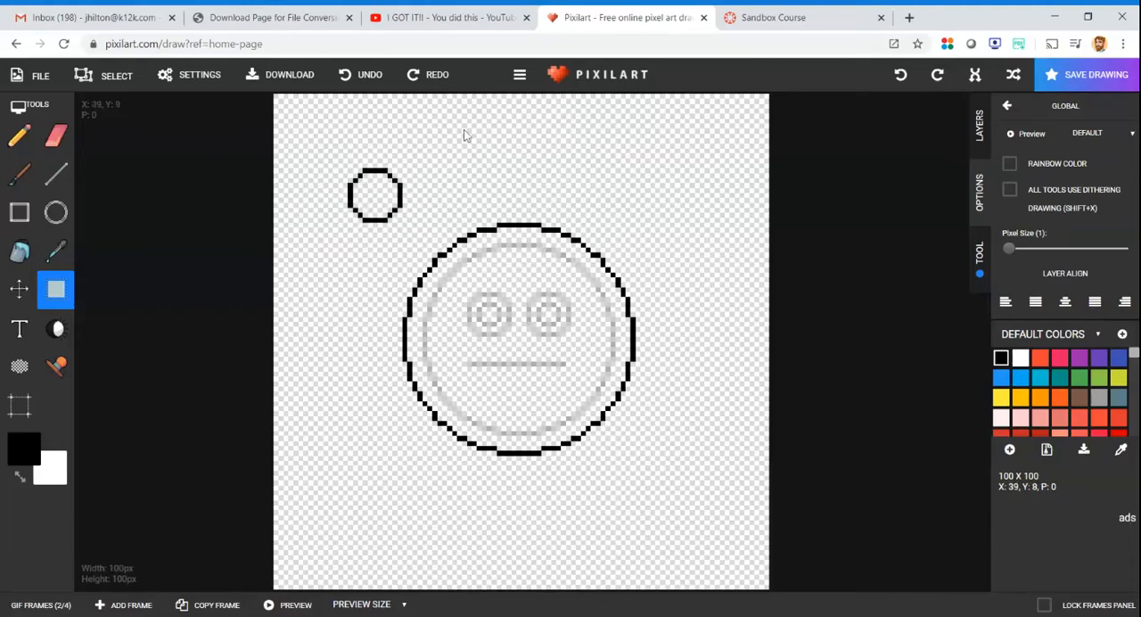
pyautogui.moveTo(464, 130); pyautogui.dragTo(536, 188)
pyautogui.click(450, 175)
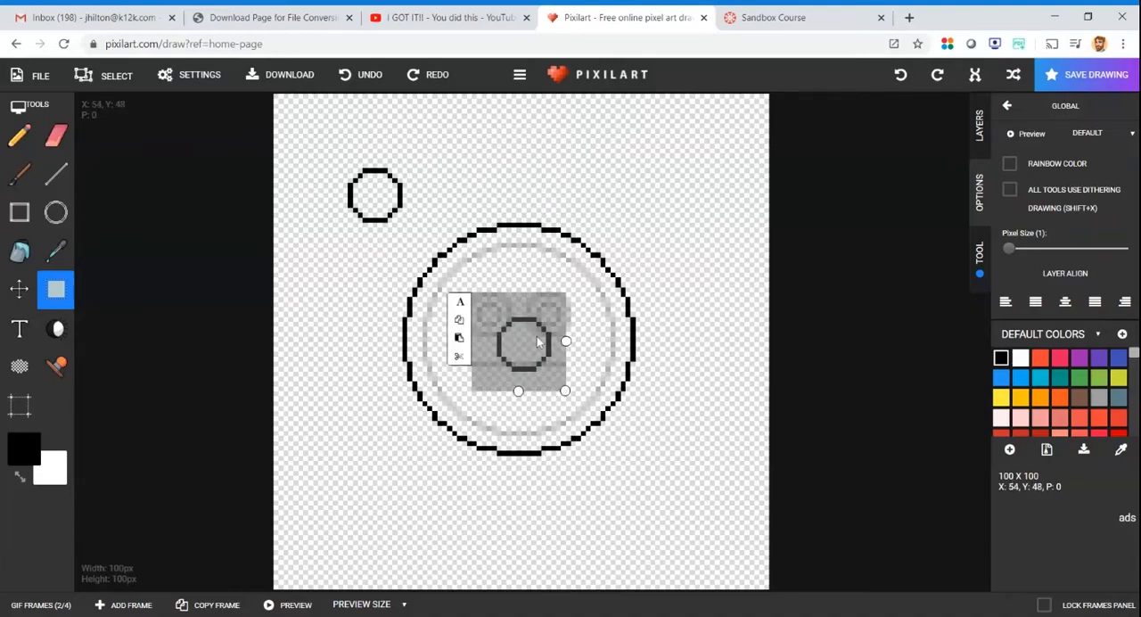
pyautogui.moveTo(529, 345); pyautogui.dragTo(568, 323)
pyautogui.moveTo(334, 159); pyautogui.dragTo(489, 312)
# - Draw a smaller pupil circle above and left of frame 2's face and copy it
pyautogui.click(55, 212)
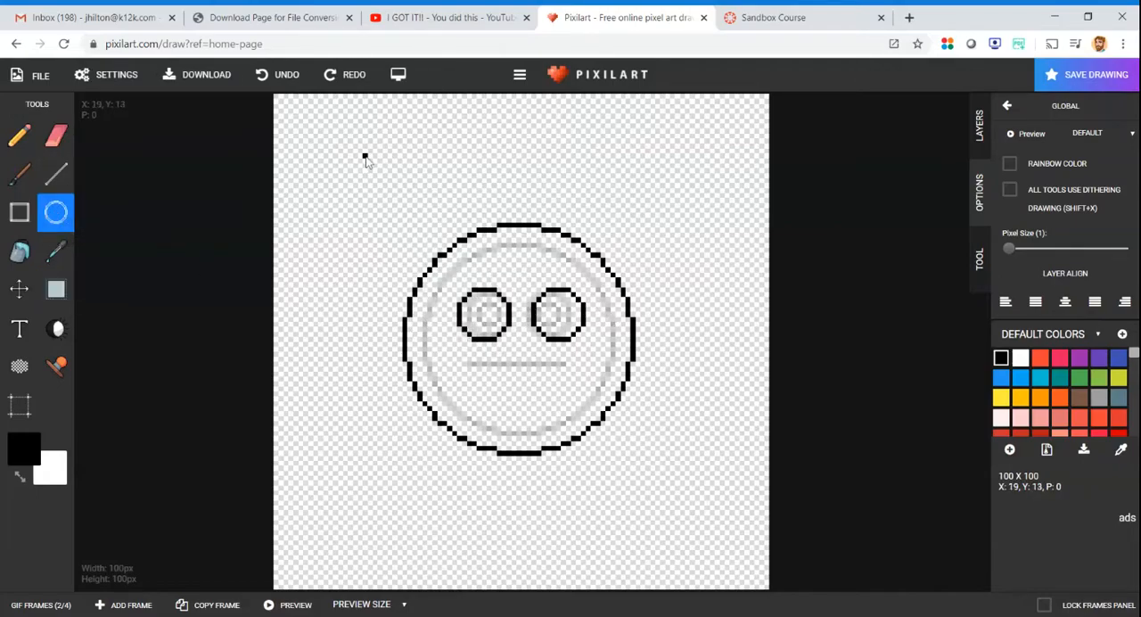
pyautogui.moveTo(364, 159); pyautogui.dragTo(398, 187)
pyautogui.click(56, 290)
pyautogui.moveTo(339, 140); pyautogui.dragTo(410, 203)
pyautogui.click(326, 162)
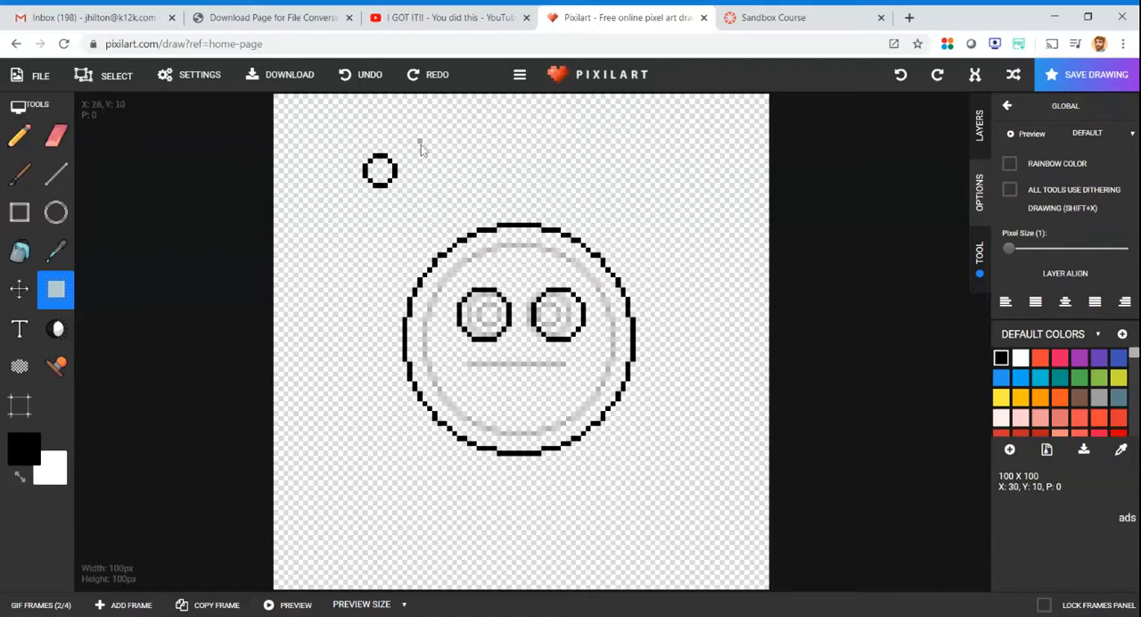
# - Paste the pupil copy inside frame 2's right eye and move the original pupil into the left eye
pyautogui.moveTo(475, 186); pyautogui.dragTo(482, 196)
pyautogui.click(404, 179)
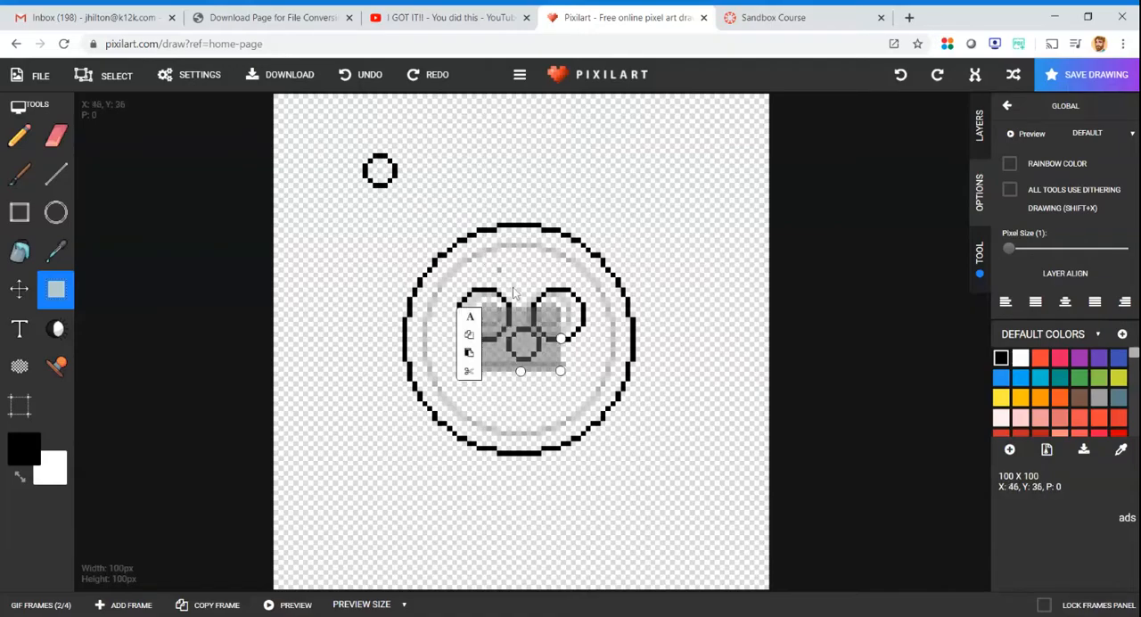
pyautogui.moveTo(517, 347); pyautogui.dragTo(552, 318)
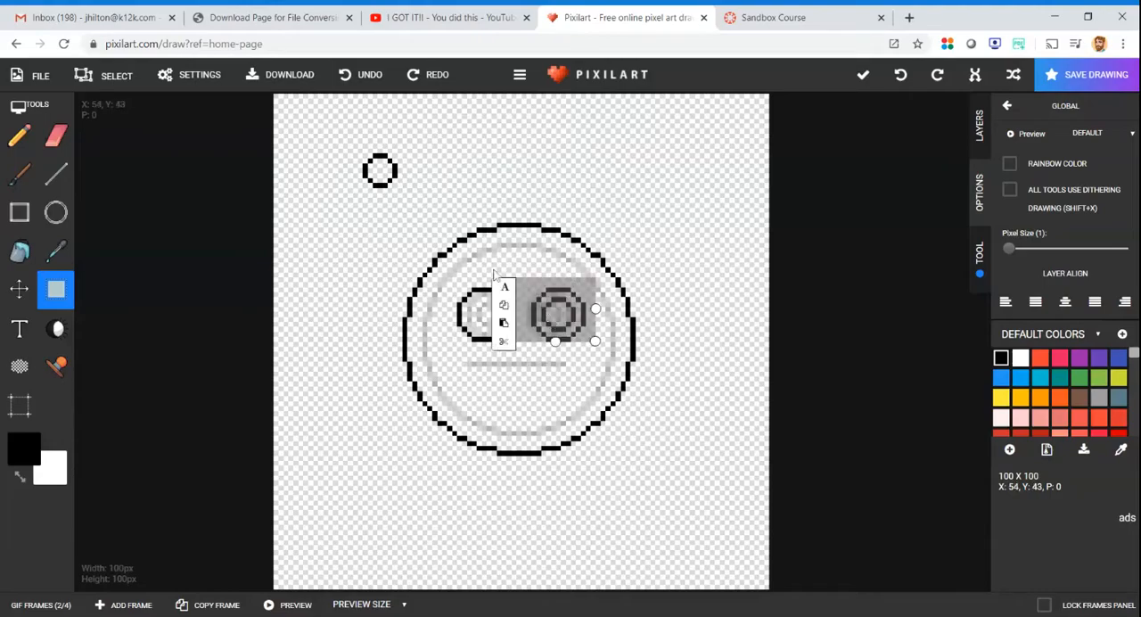
pyautogui.moveTo(340, 132)
pyautogui.mouseDown()
pyautogui.moveTo(411, 195)
pyautogui.moveTo(490, 300)
pyautogui.moveTo(480, 310)
pyautogui.mouseUp()
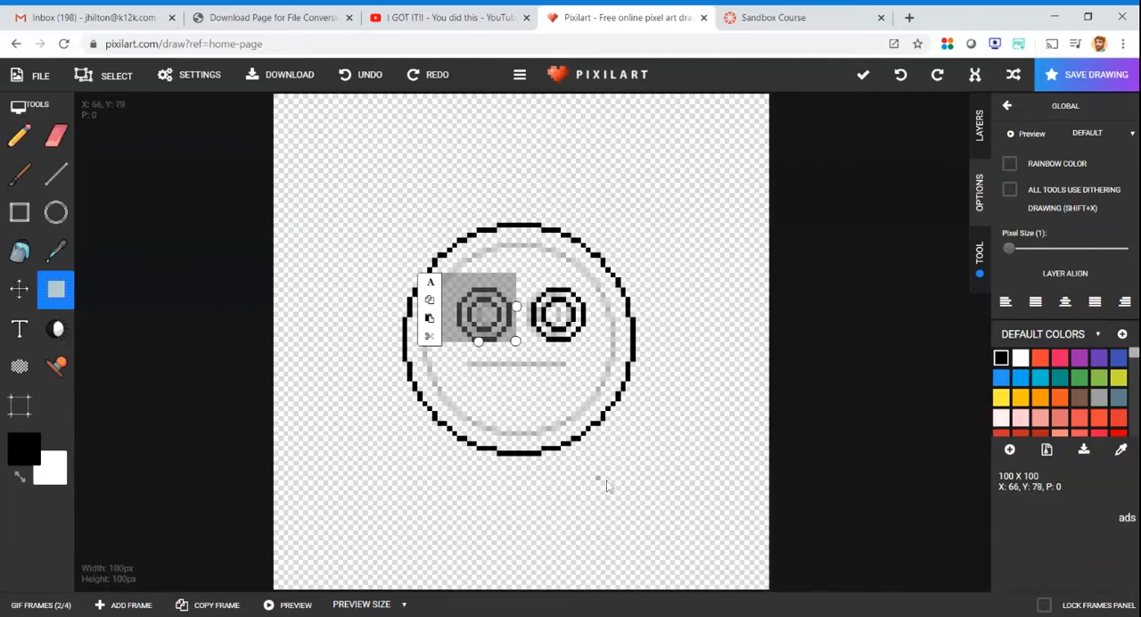
pyautogui.click(682, 407)
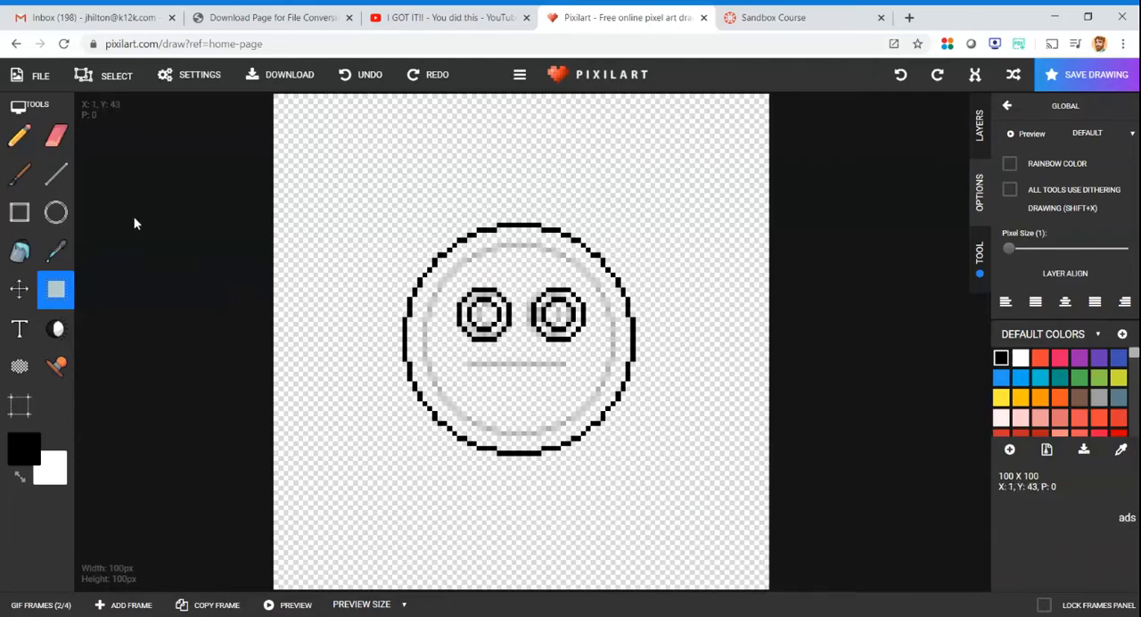
# - Draw an upward-curving smile from line segments below frame 2's eyes, wider than frame 1's straight mouth
pyautogui.click(55, 174)
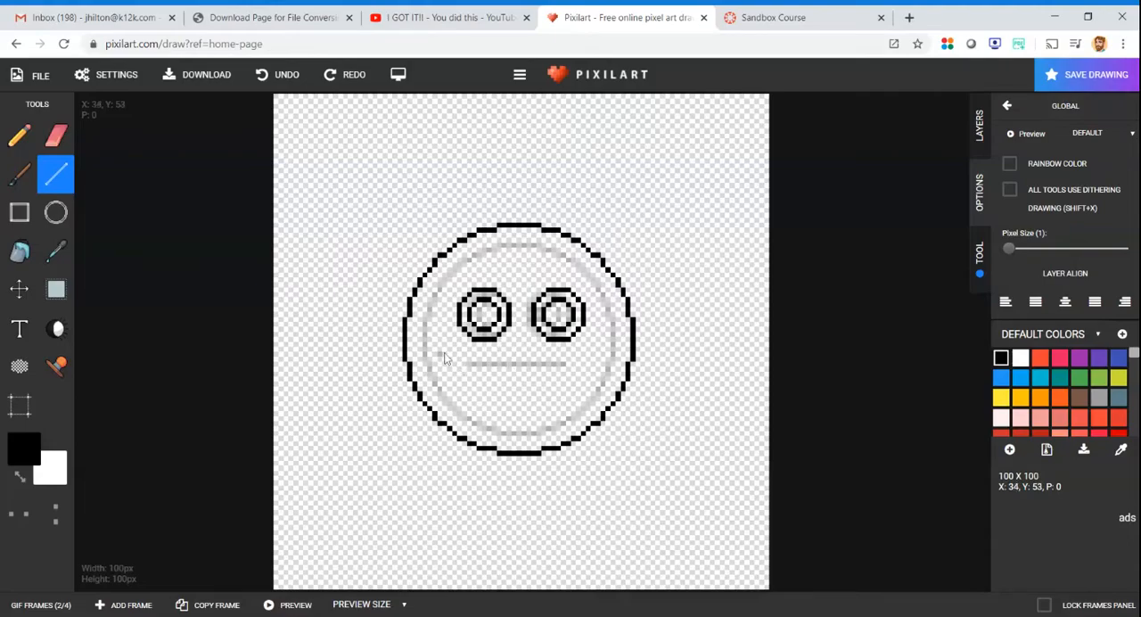
pyautogui.moveTo(454, 358)
pyautogui.mouseDown()
pyautogui.moveTo(472, 382)
pyautogui.moveTo(547, 385)
pyautogui.moveTo(488, 385)
pyautogui.moveTo(548, 385)
pyautogui.moveTo(587, 358)
pyautogui.mouseUp()
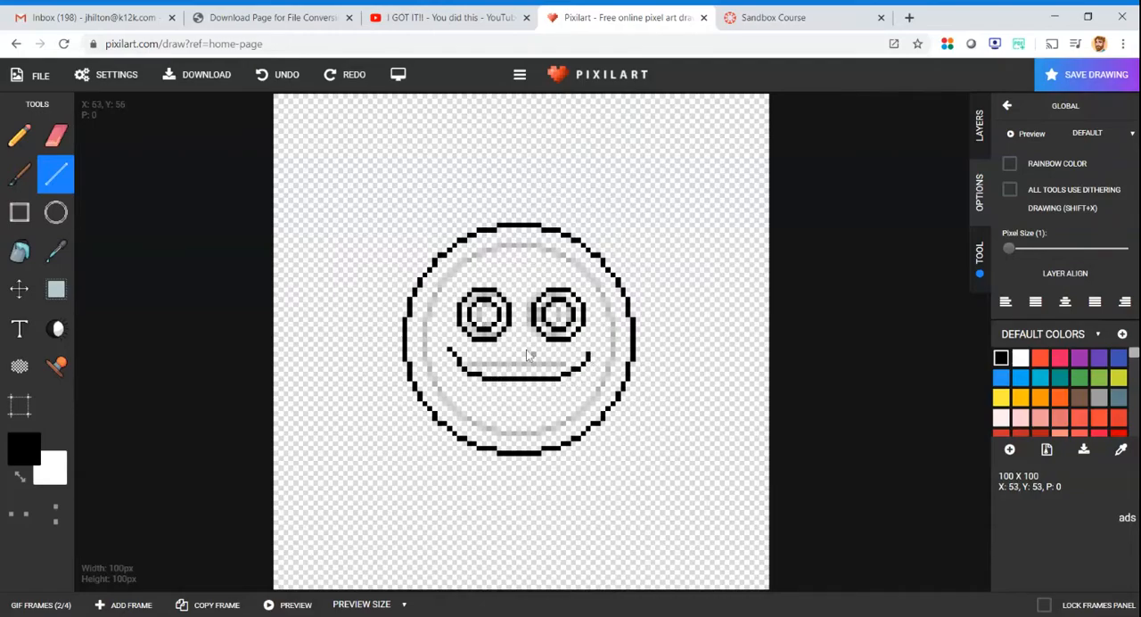
# - Open frame 3 and draw an eye circle slightly larger than frame 2's eyes, above and left of the face
pyautogui.click(51, 605)
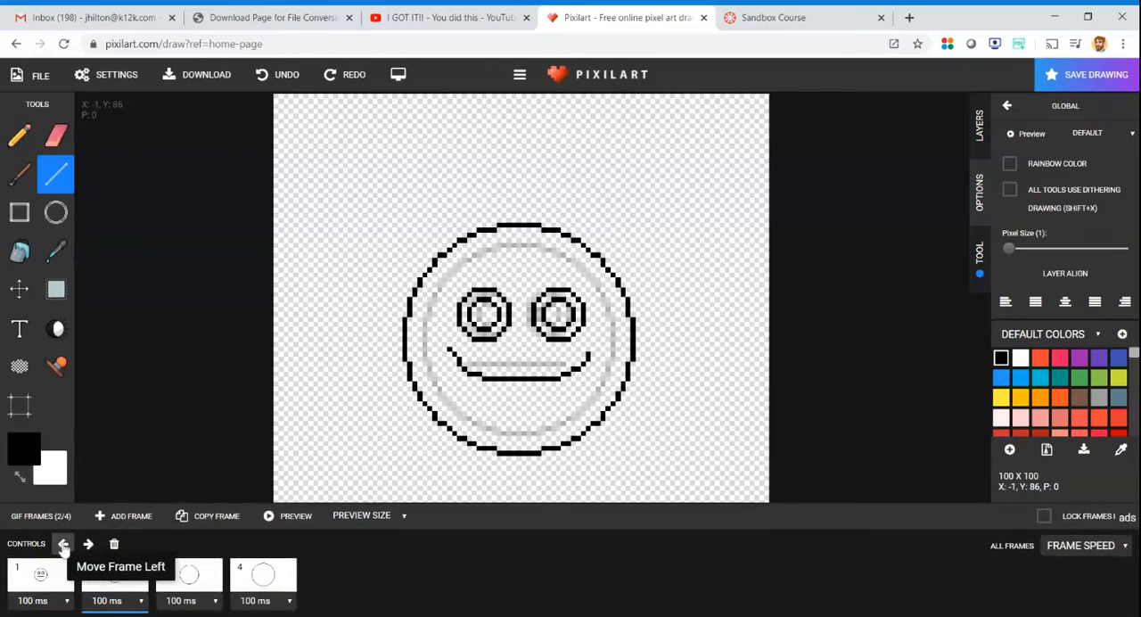
pyautogui.click(187, 578)
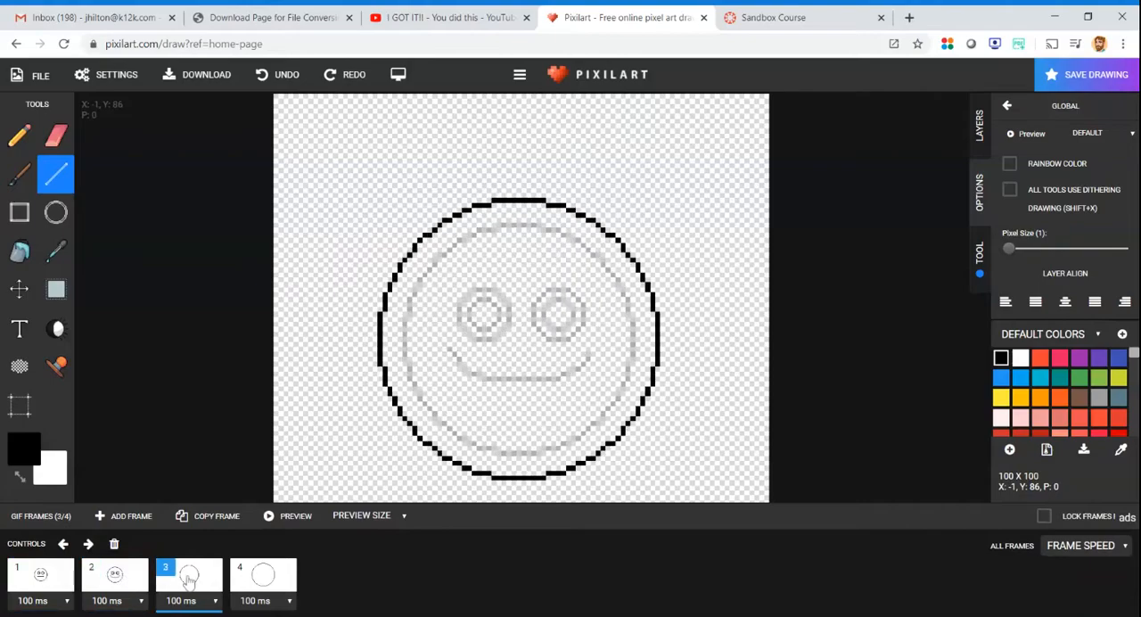
pyautogui.click(56, 212)
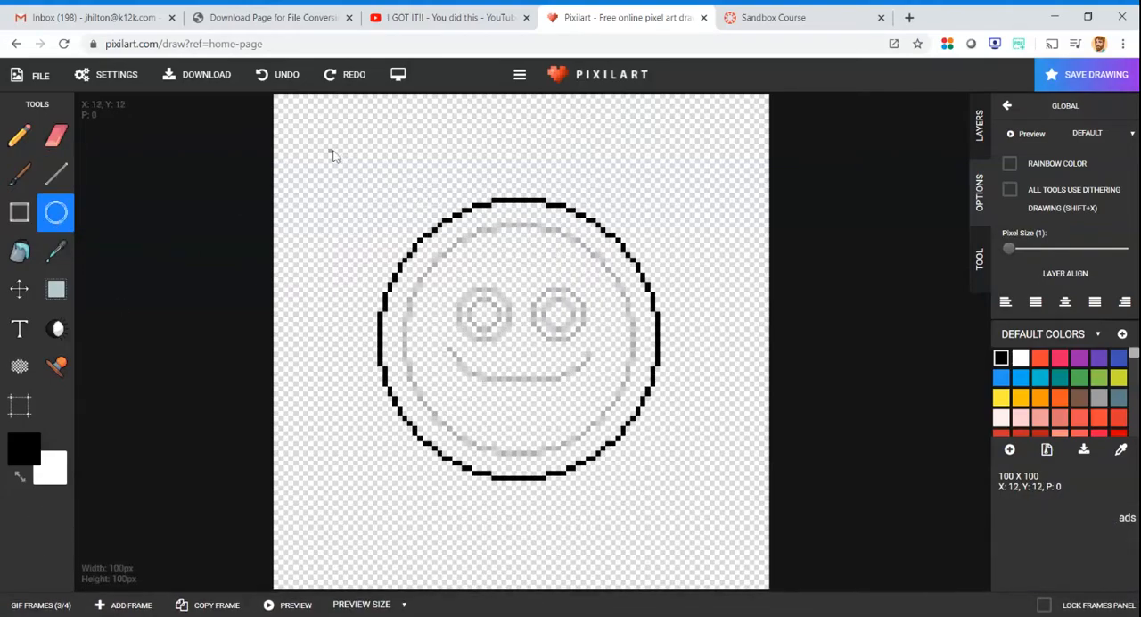
pyautogui.moveTo(331, 155); pyautogui.dragTo(393, 216)
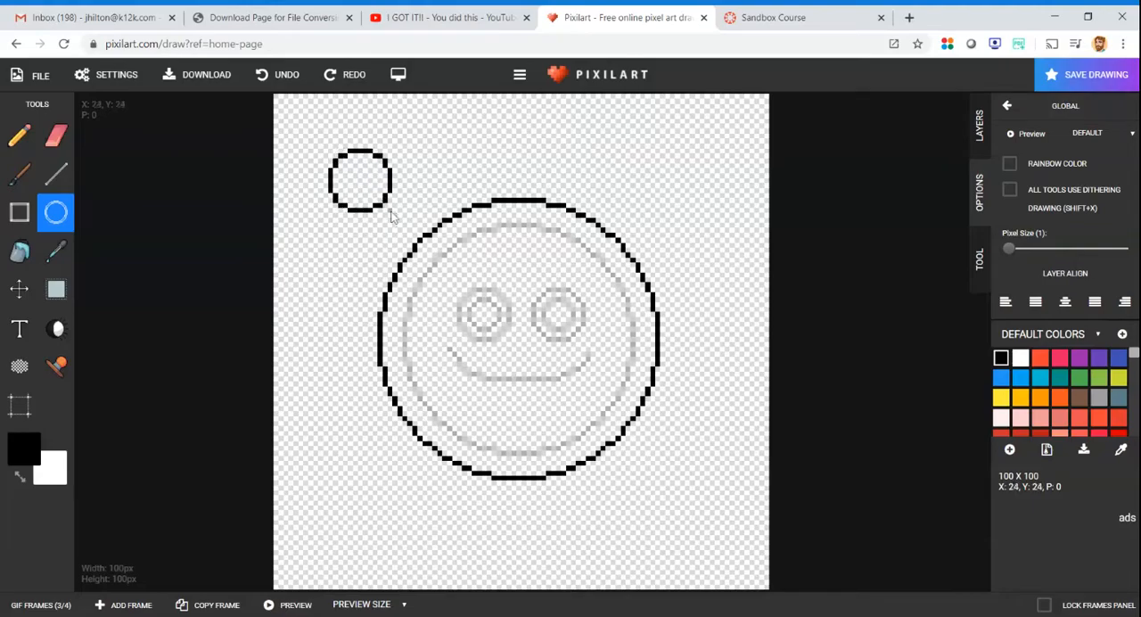
# - Place a copy of frame 3's eye circle as the right eye and move the original over as the left eye
pyautogui.click(55, 289)
pyautogui.moveTo(313, 128); pyautogui.dragTo(407, 226)
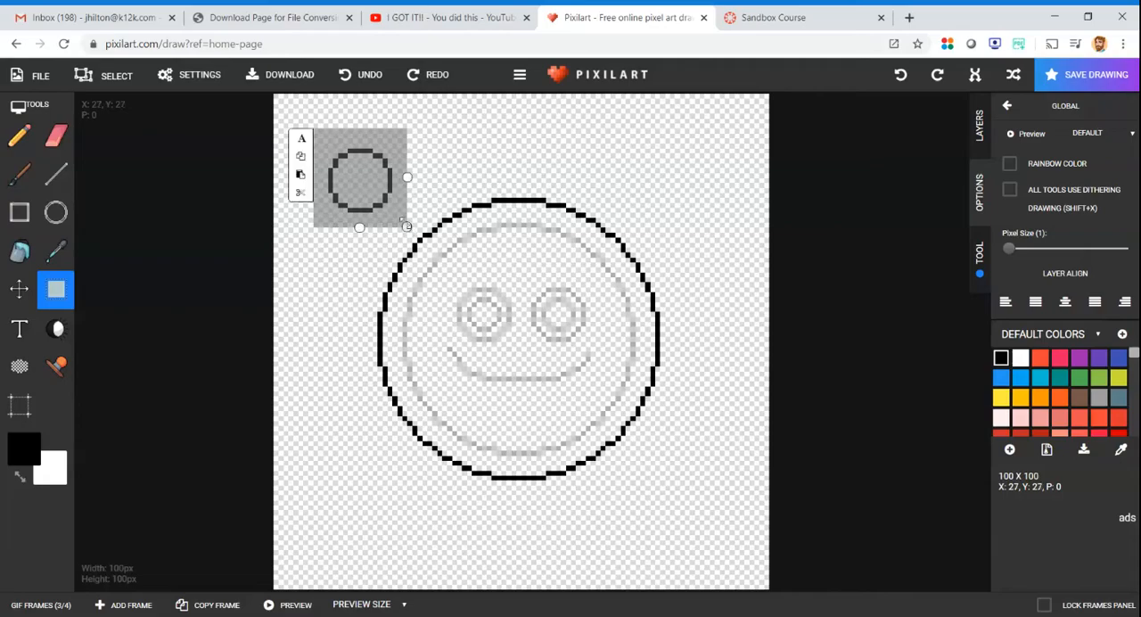
pyautogui.click(301, 156)
pyautogui.moveTo(413, 125); pyautogui.dragTo(489, 191)
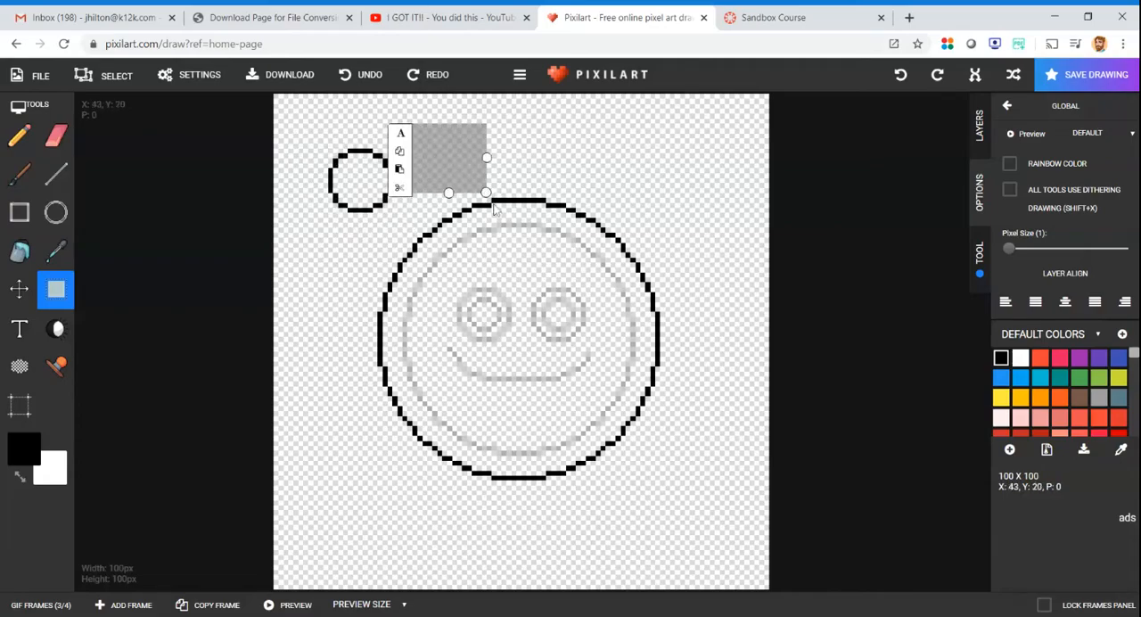
pyautogui.click(398, 165)
pyautogui.moveTo(524, 350); pyautogui.dragTo(568, 322)
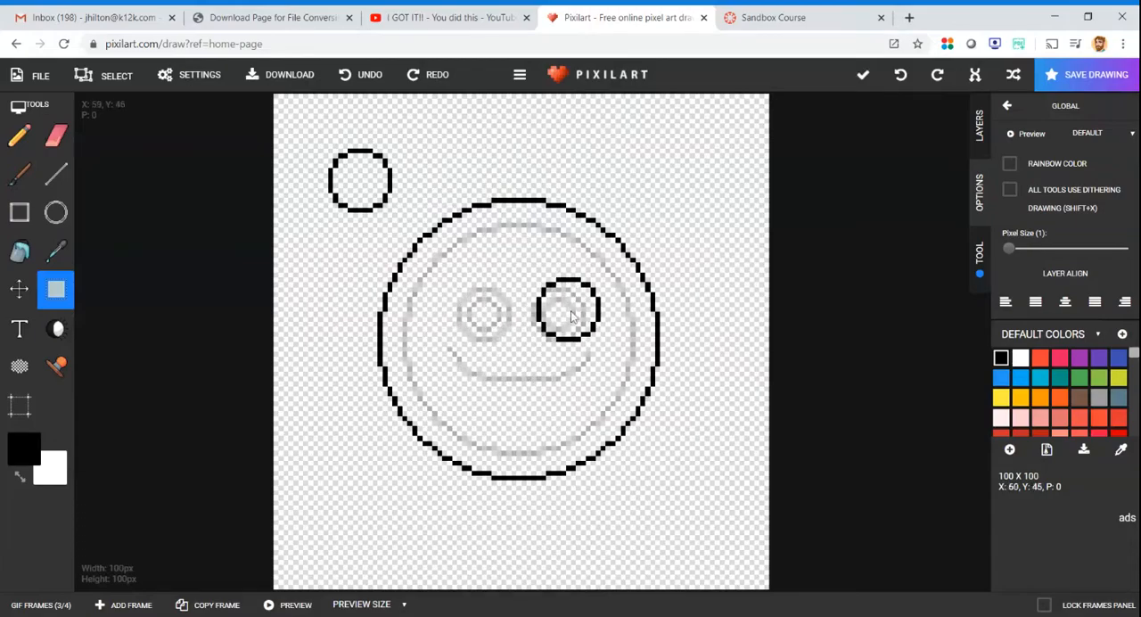
pyautogui.moveTo(314, 134); pyautogui.dragTo(402, 223)
pyautogui.click(363, 181)
pyautogui.moveTo(361, 185); pyautogui.dragTo(485, 321)
# - Draw a pupil circle slightly smaller than the eyes above and left of frame 3's face and copy it
pyautogui.click(55, 211)
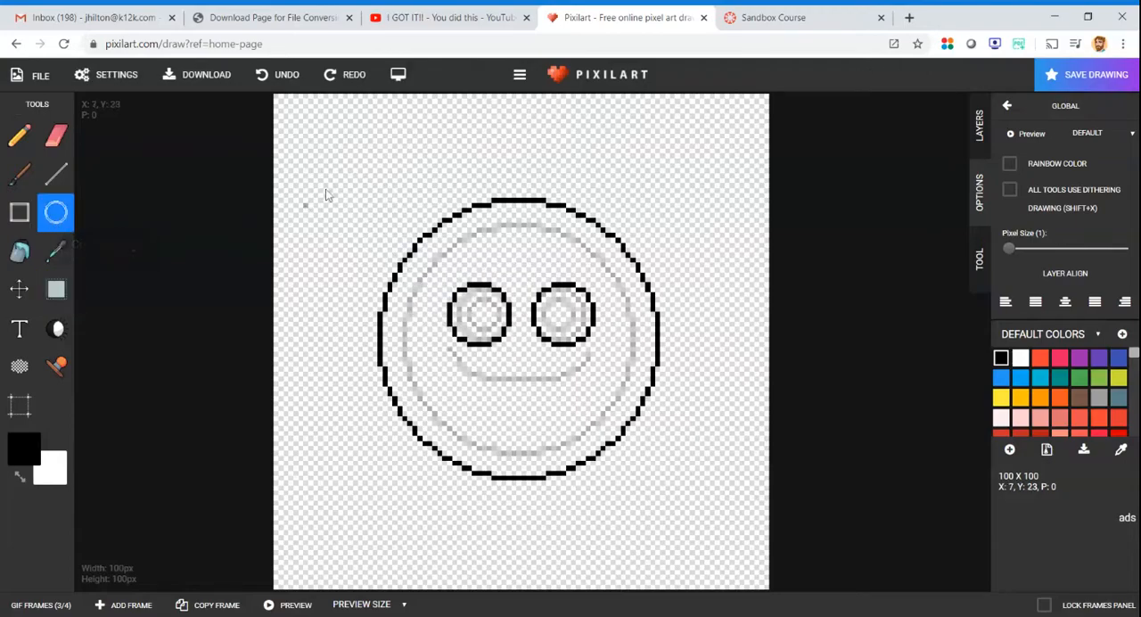
pyautogui.moveTo(334, 144)
pyautogui.mouseDown()
pyautogui.moveTo(385, 196)
pyautogui.moveTo(376, 188)
pyautogui.mouseUp()
pyautogui.click(55, 289)
pyautogui.moveTo(318, 123); pyautogui.dragTo(396, 201)
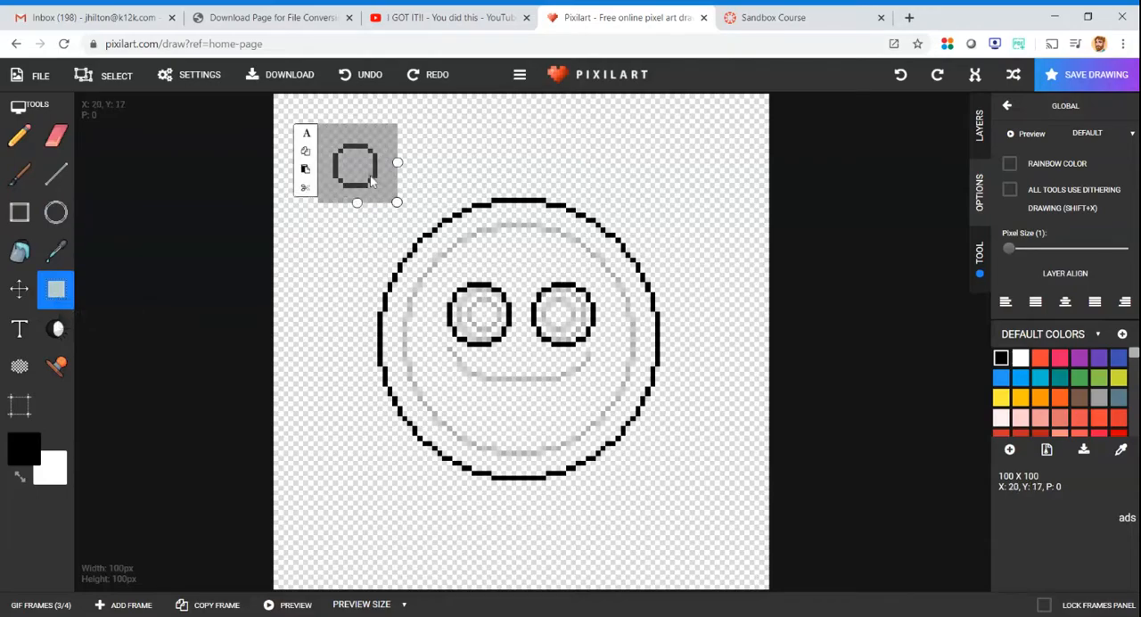
pyautogui.click(304, 155)
# - Paste the pupil copy inside frame 3's right eye and move the original pupil into the left eye
pyautogui.moveTo(419, 129); pyautogui.dragTo(474, 174)
pyautogui.click(406, 174)
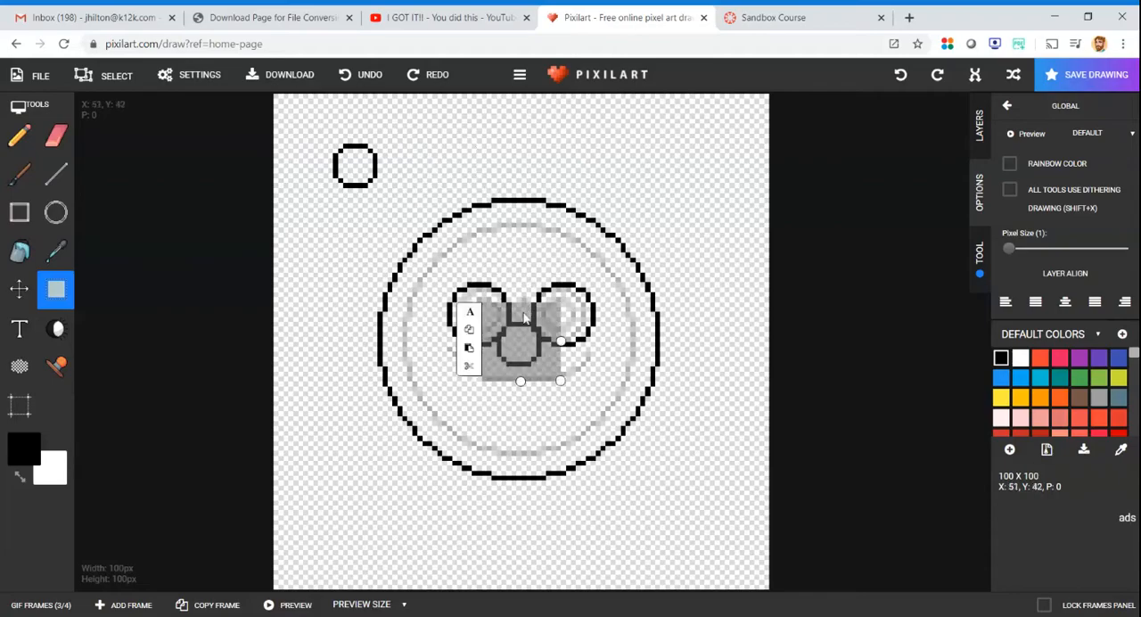
pyautogui.moveTo(512, 359); pyautogui.dragTo(558, 329)
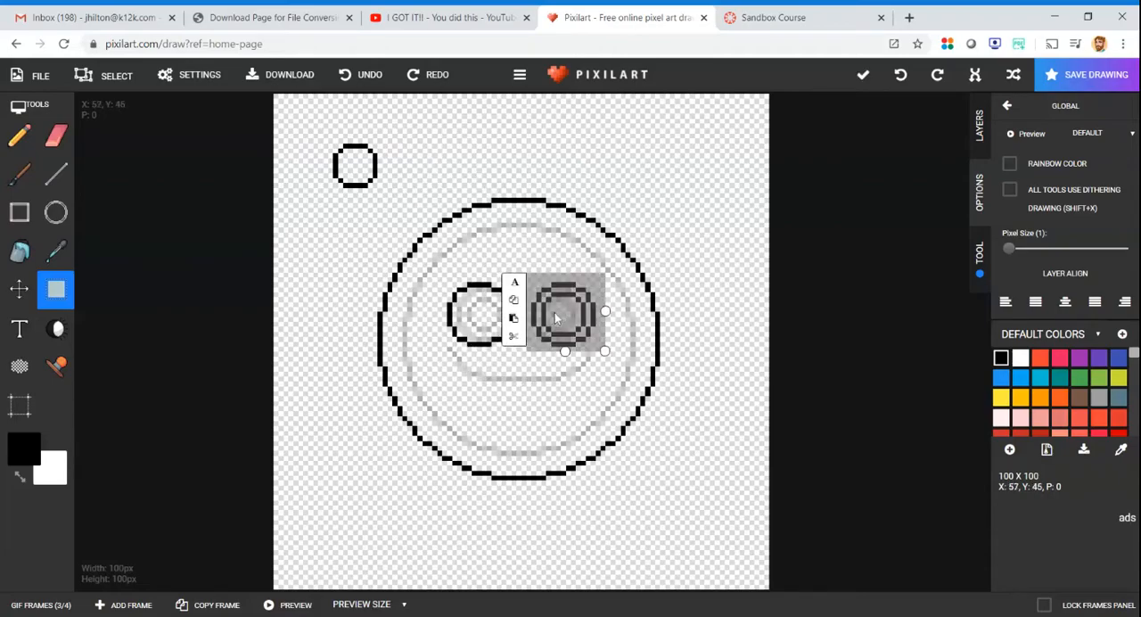
pyautogui.moveTo(317, 134); pyautogui.dragTo(401, 198)
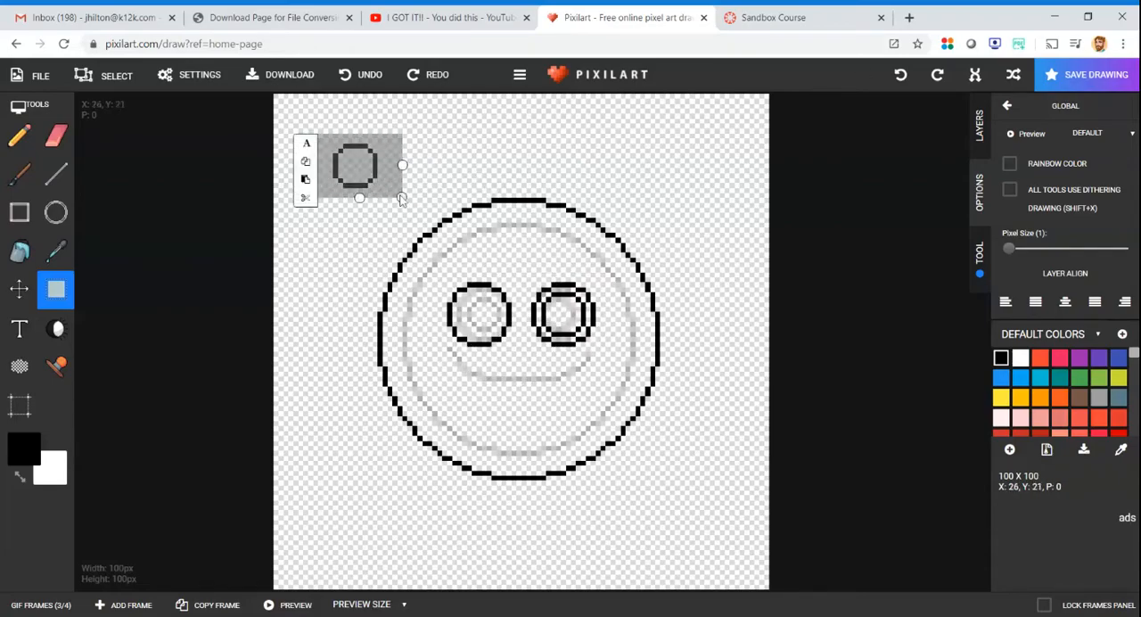
pyautogui.moveTo(340, 167); pyautogui.dragTo(486, 304)
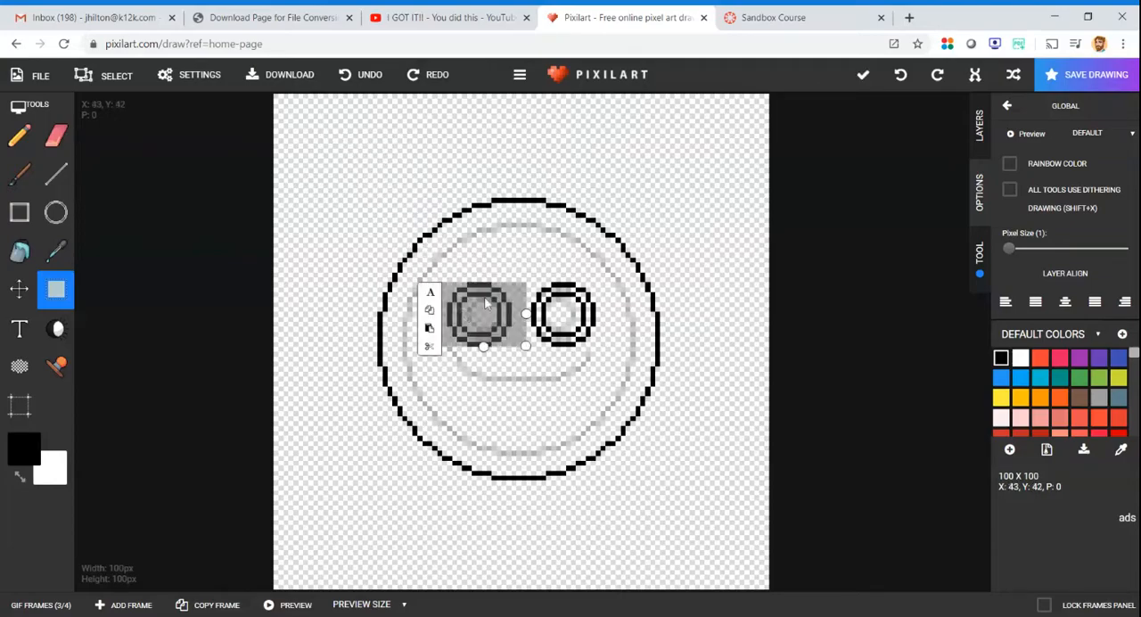
# - Draw a wide open smile with upper and lower lip lines below frame 3's eyes, thickening its corners
pyautogui.click(54, 174)
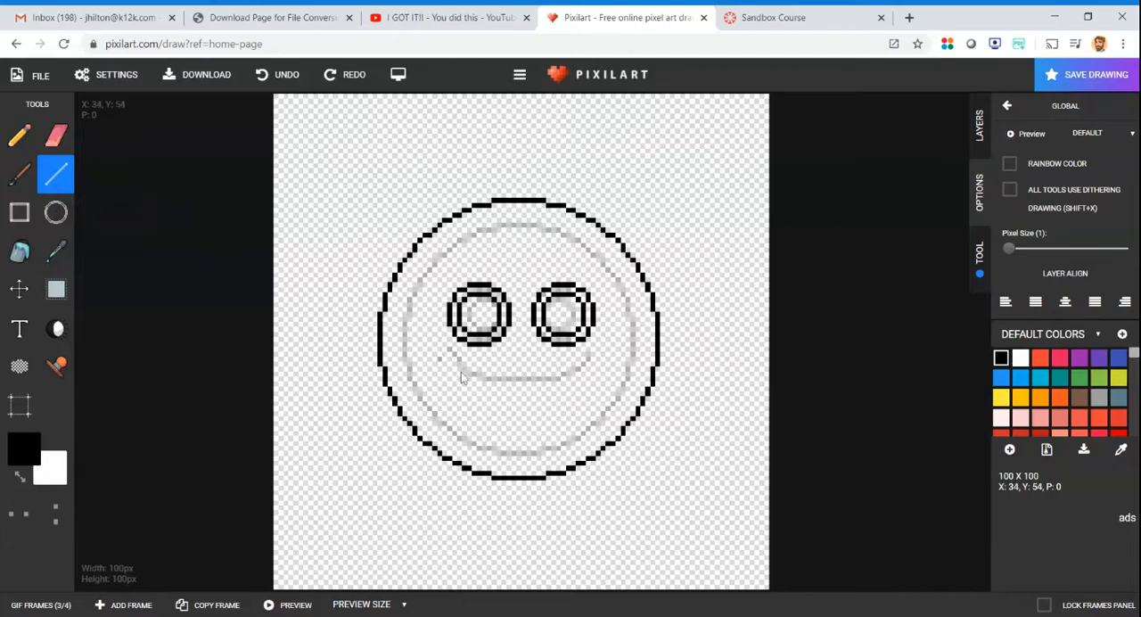
pyautogui.moveTo(430, 346)
pyautogui.mouseDown()
pyautogui.moveTo(439, 369)
pyautogui.moveTo(474, 386)
pyautogui.moveTo(574, 389)
pyautogui.moveTo(614, 356)
pyautogui.moveTo(601, 392)
pyautogui.moveTo(576, 413)
pyautogui.moveTo(472, 416)
pyautogui.moveTo(443, 393)
pyautogui.mouseUp()
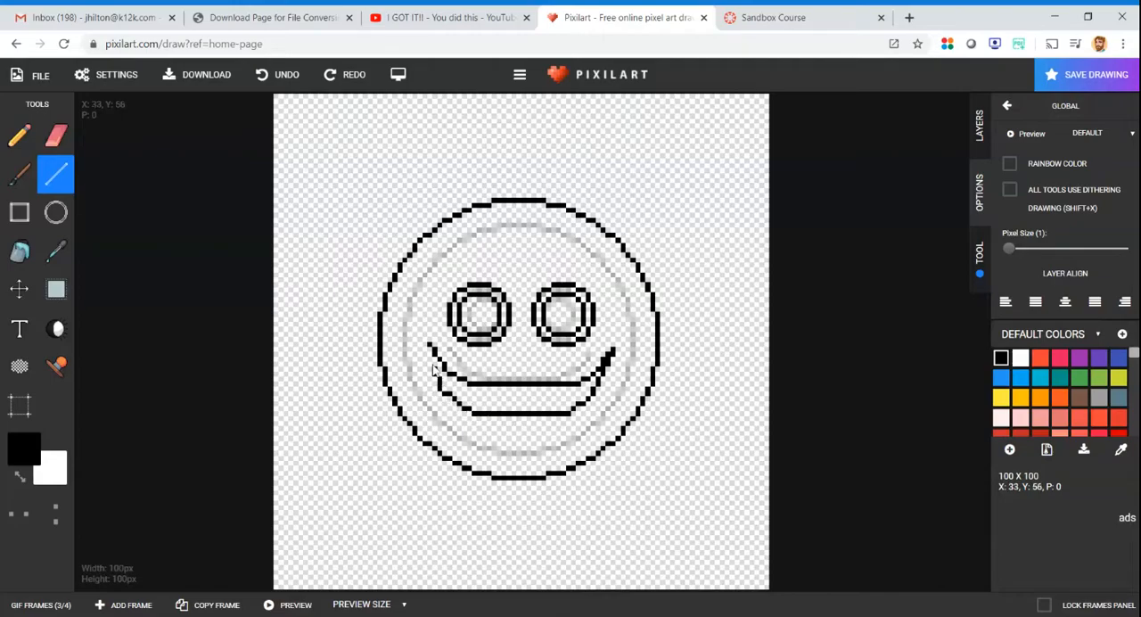
pyautogui.moveTo(429, 349); pyautogui.dragTo(432, 349)
# - Step through frames 1 to 3 to compare the faces and open frame 4
pyautogui.click(21, 606)
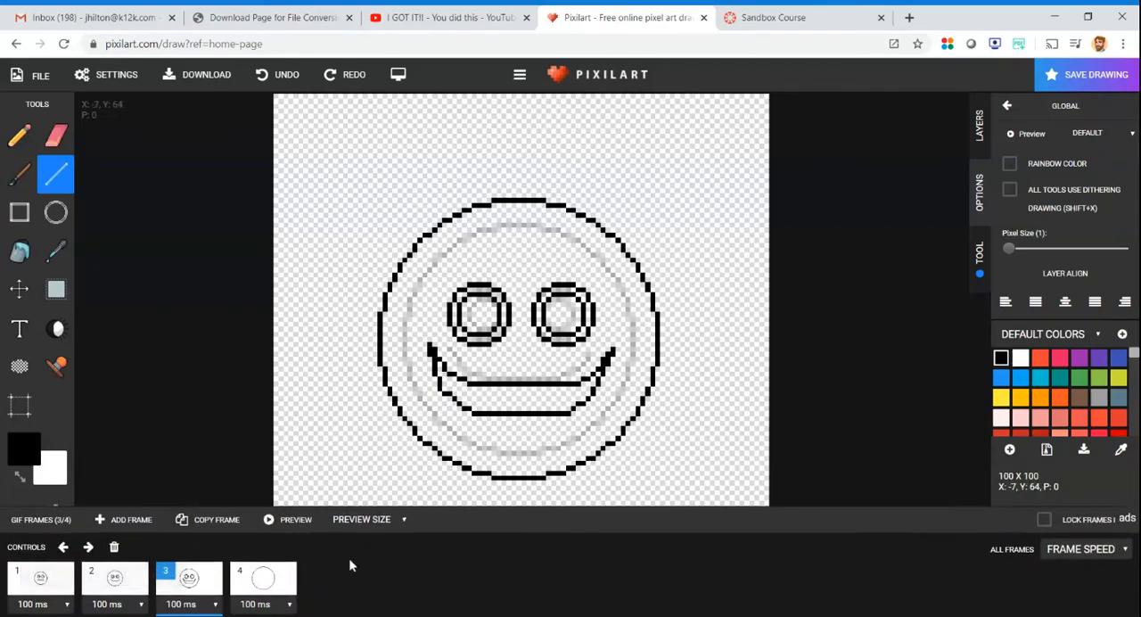
pyautogui.click(116, 584)
pyautogui.click(38, 579)
pyautogui.click(120, 579)
pyautogui.click(188, 578)
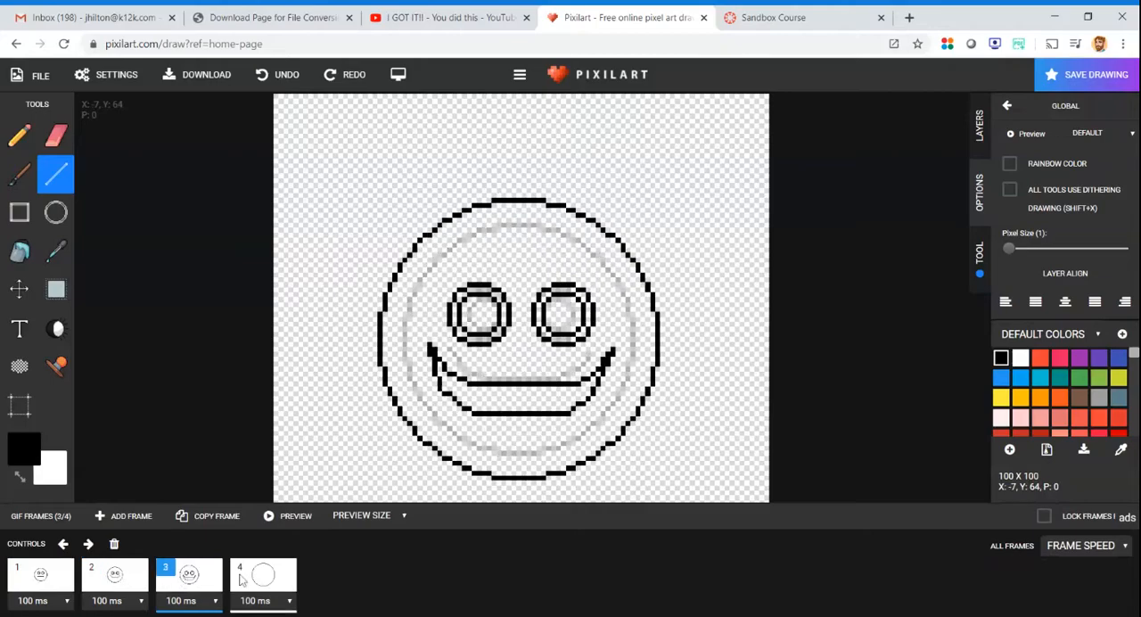
pyautogui.click(263, 578)
# - Try filling frame 4's large circle with yellow FFEB3B and undo the fill
pyautogui.click(51, 217)
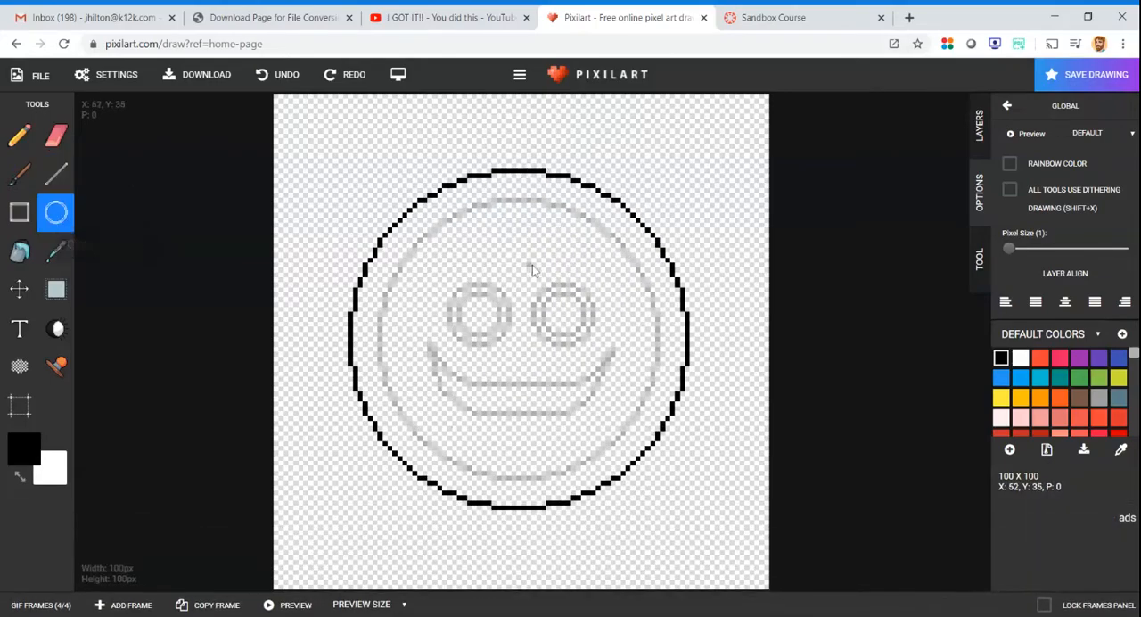
pyautogui.click(1000, 398)
pyautogui.click(20, 252)
pyautogui.click(548, 307)
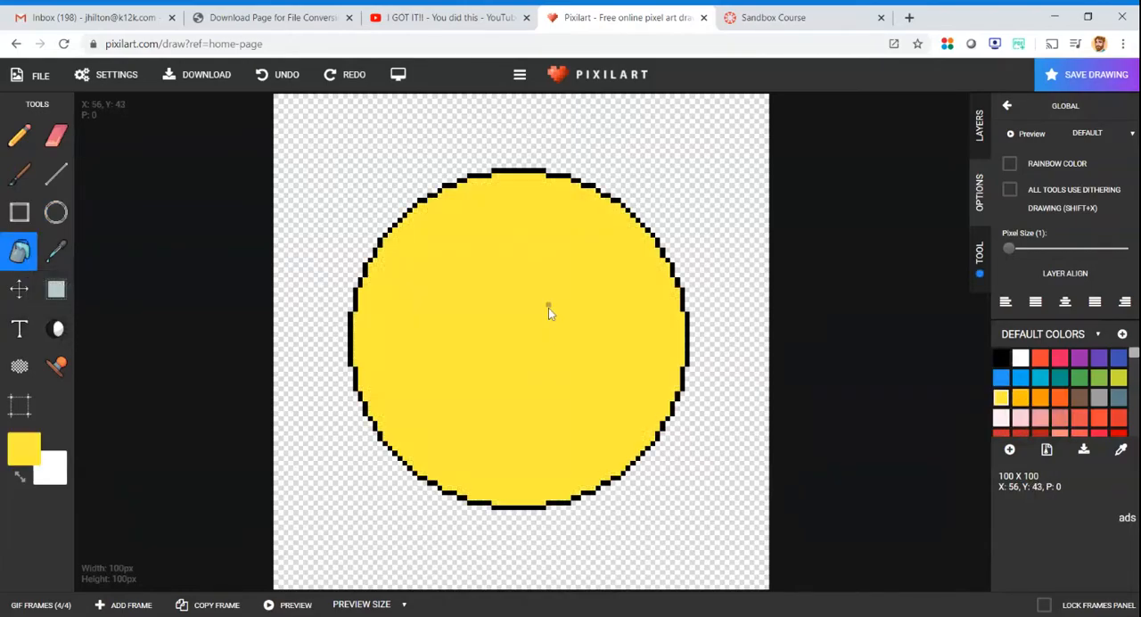
pyautogui.click(267, 75)
# - Return to frame 4 and draw a black eye circle larger than frame 3's eyes, above and left of the face
pyautogui.click(40, 605)
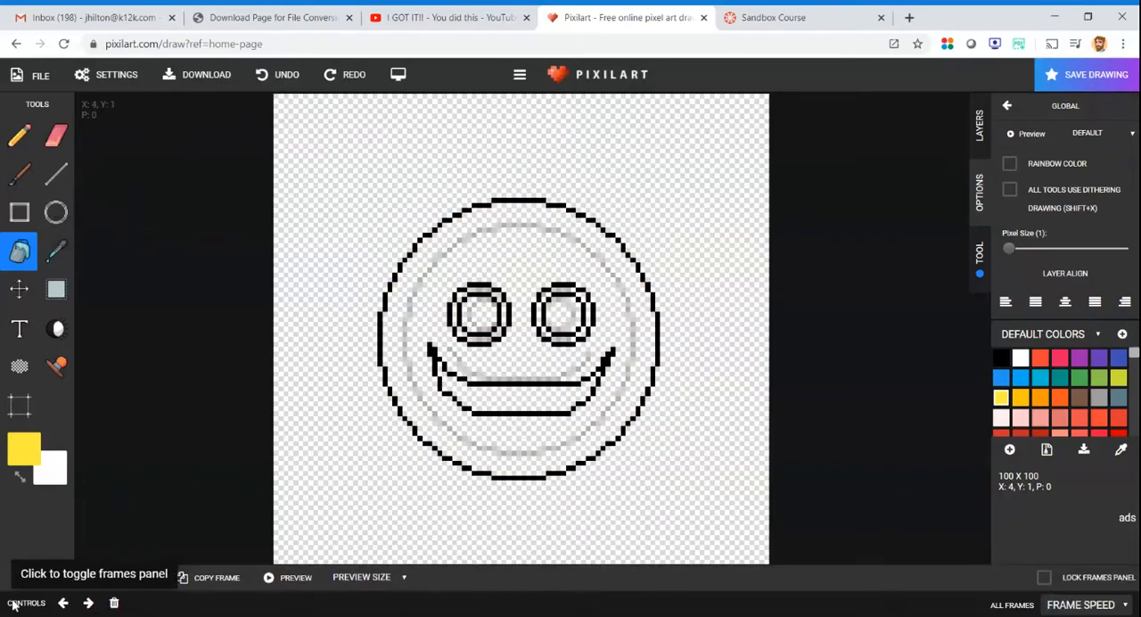
pyautogui.click(247, 576)
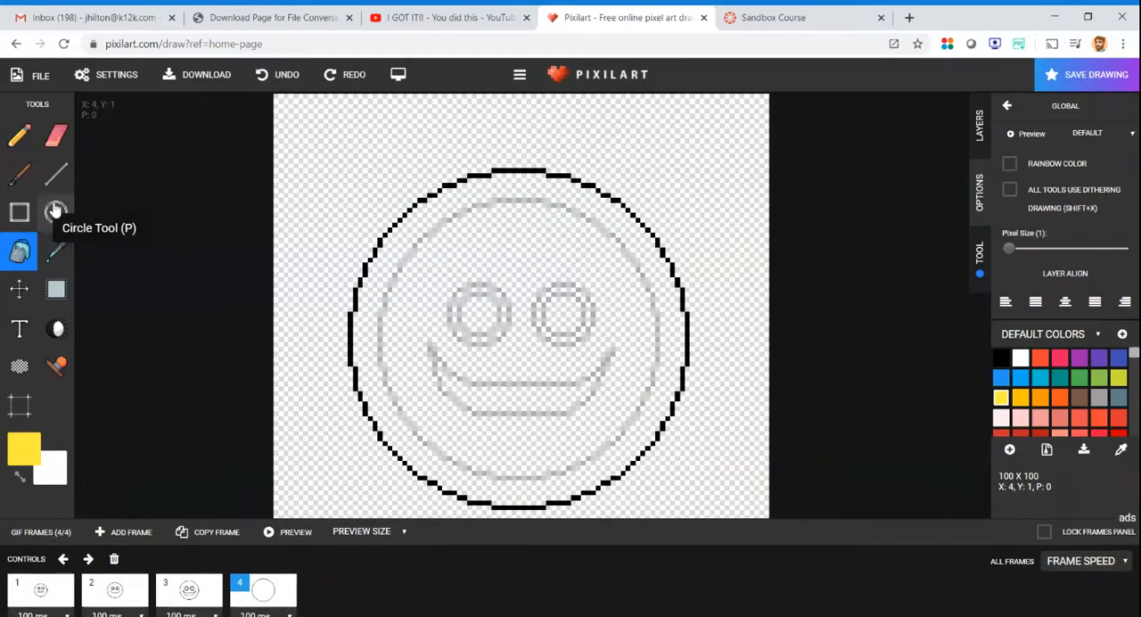
pyautogui.click(56, 211)
pyautogui.click(1007, 360)
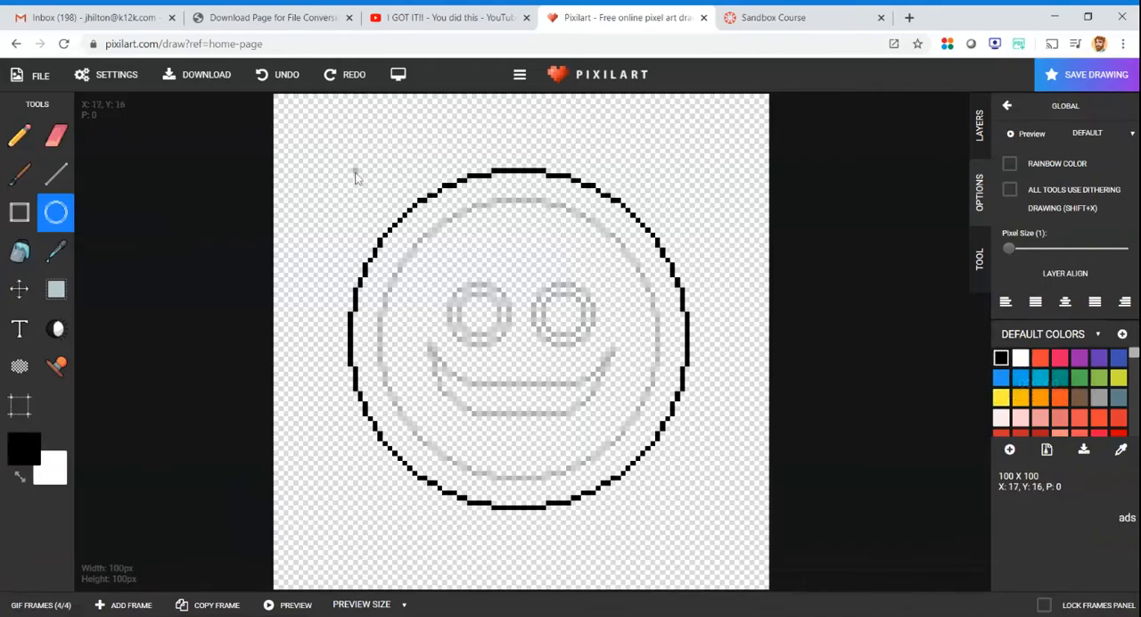
pyautogui.moveTo(306, 129); pyautogui.dragTo(379, 190)
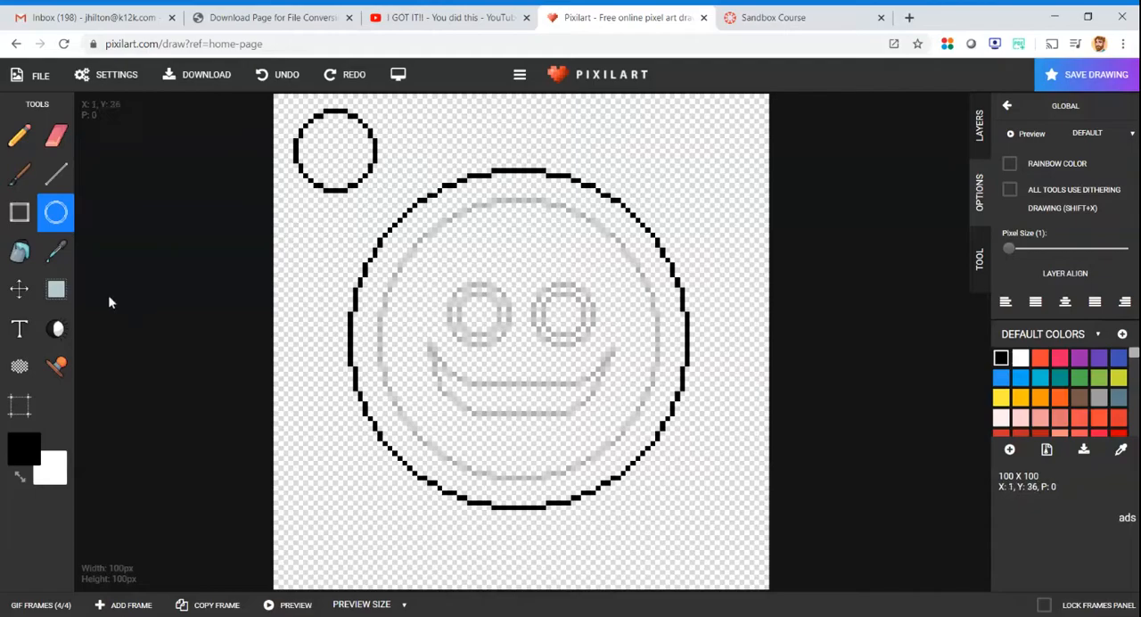
# - Duplicate frame 4's eye circle and place the copy and the original side by side as eyes on the face
pyautogui.click(51, 289)
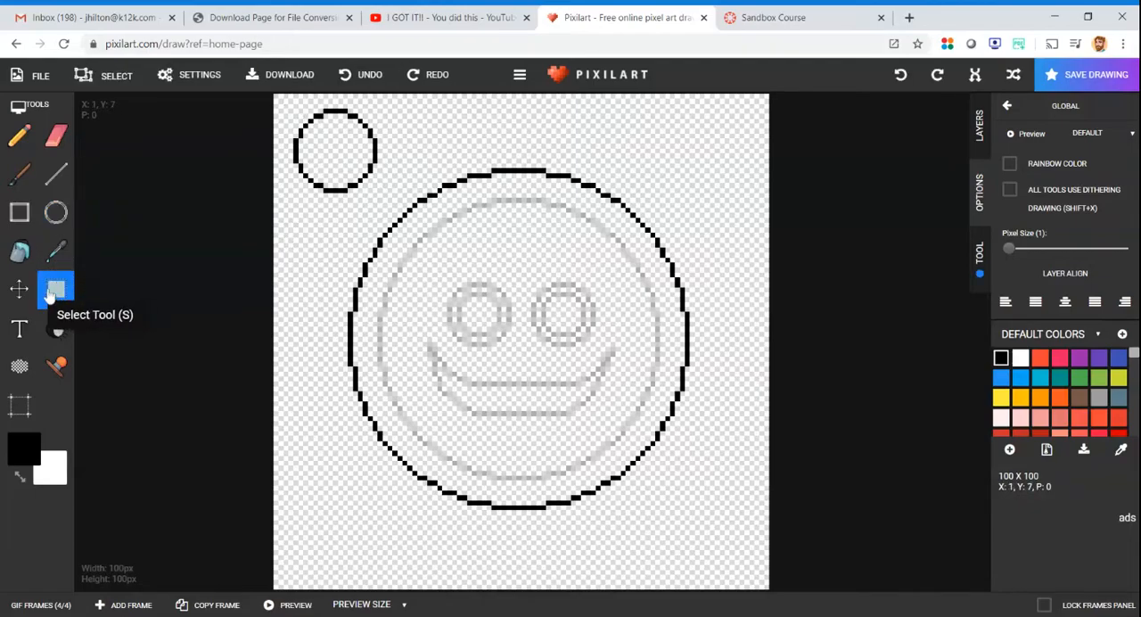
pyautogui.moveTo(287, 108); pyautogui.dragTo(389, 214)
pyautogui.click(277, 143)
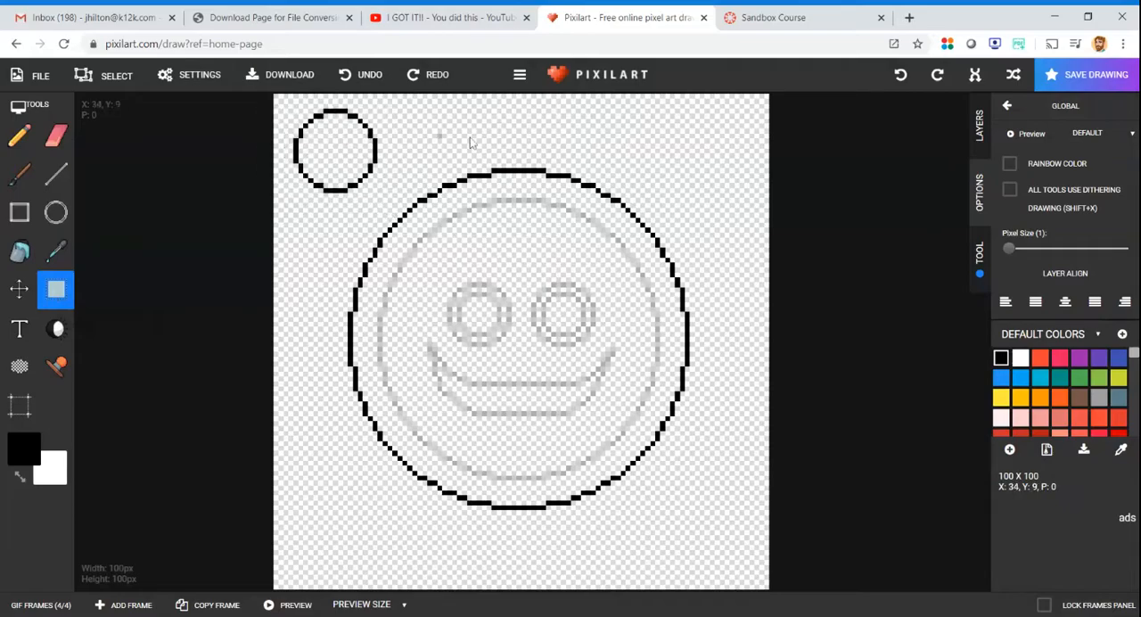
pyautogui.moveTo(650, 176); pyautogui.dragTo(683, 207)
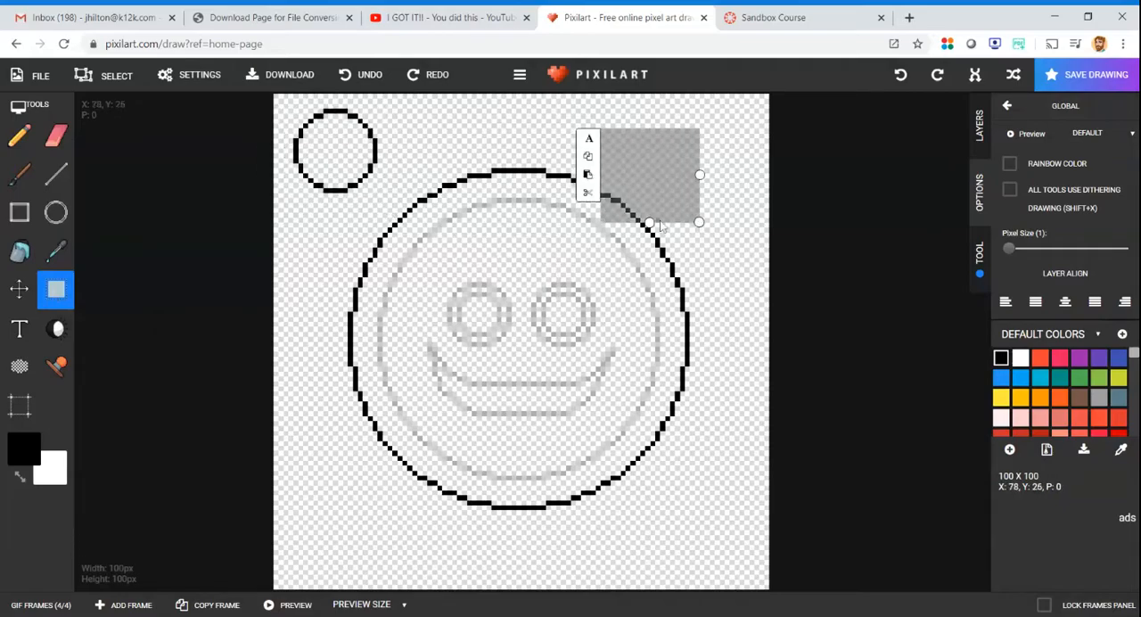
pyautogui.click(588, 175)
pyautogui.moveTo(520, 328); pyautogui.dragTo(579, 303)
pyautogui.moveTo(290, 107); pyautogui.dragTo(382, 192)
pyautogui.moveTo(334, 153); pyautogui.dragTo(481, 325)
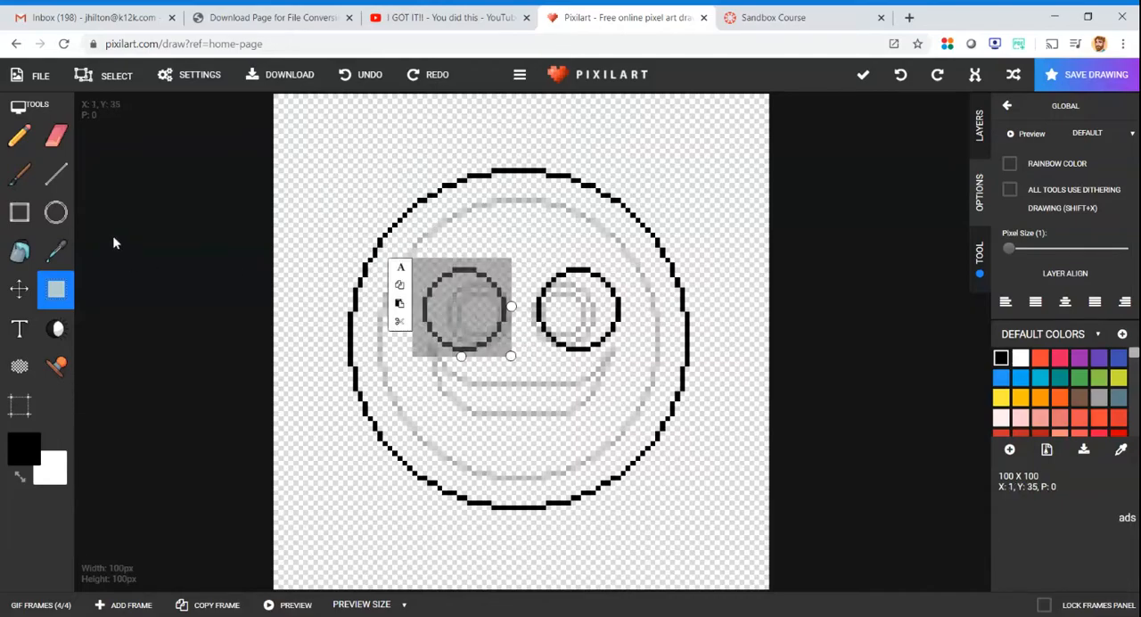
# - Draw a smaller black pupil circle outside the face, above and left of it, and copy it
pyautogui.click(55, 212)
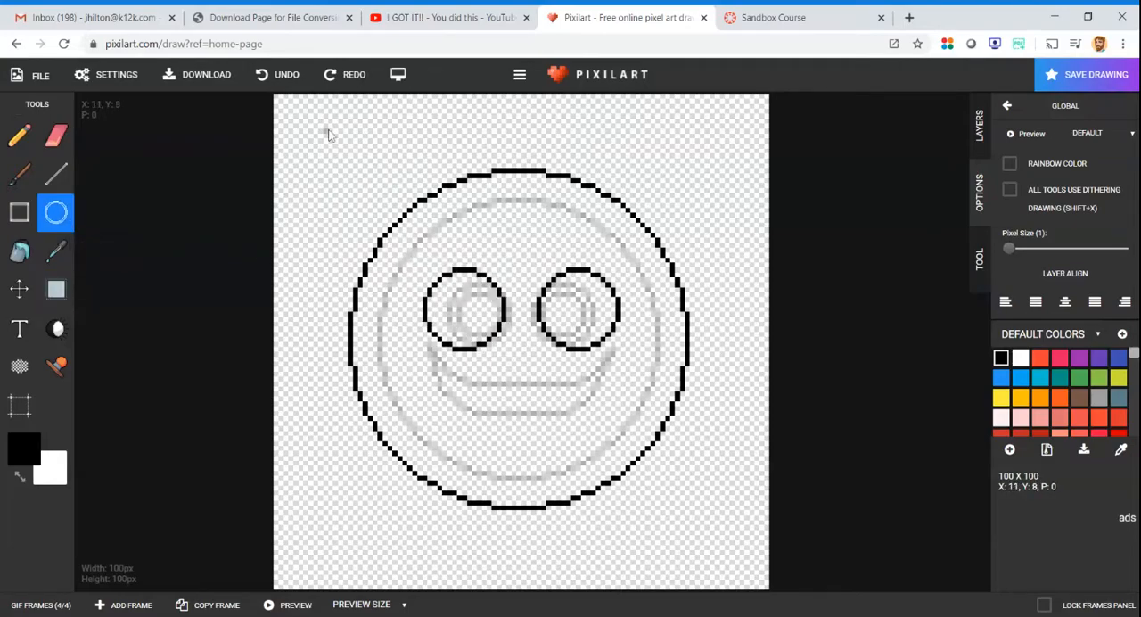
pyautogui.moveTo(298, 128); pyautogui.dragTo(348, 175)
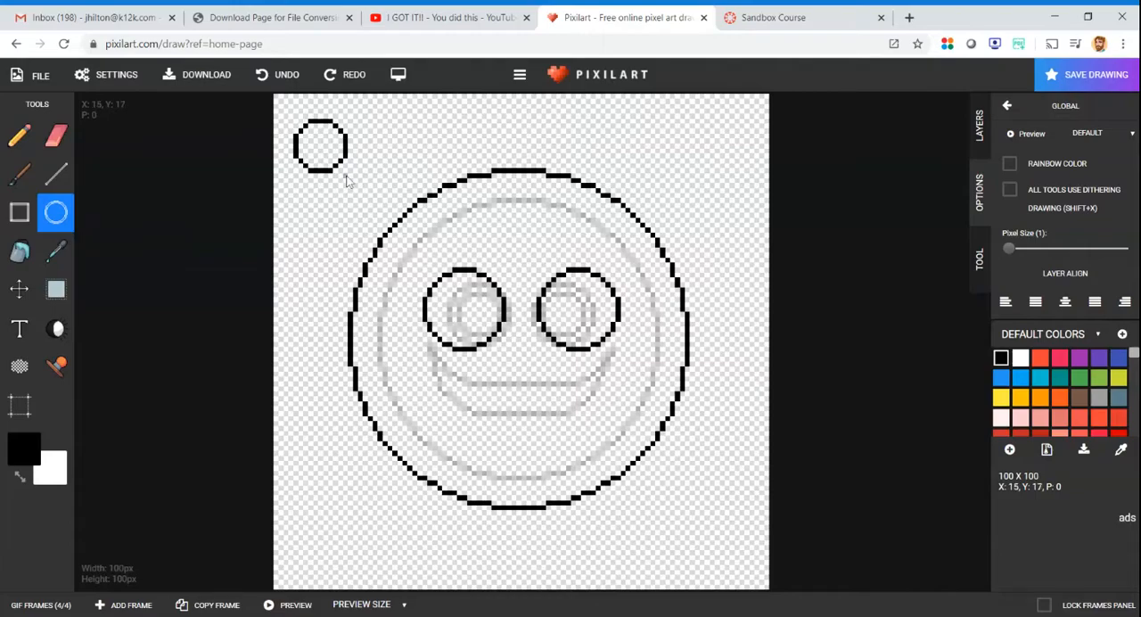
pyautogui.click(56, 288)
pyautogui.moveTo(288, 108); pyautogui.dragTo(357, 188)
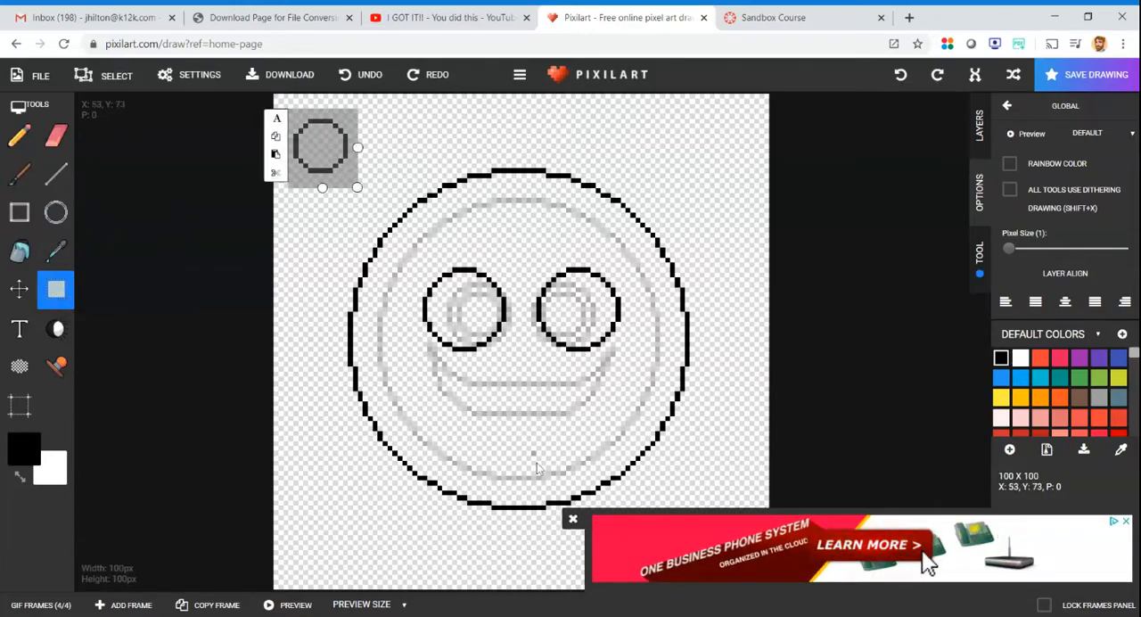
pyautogui.click(572, 516)
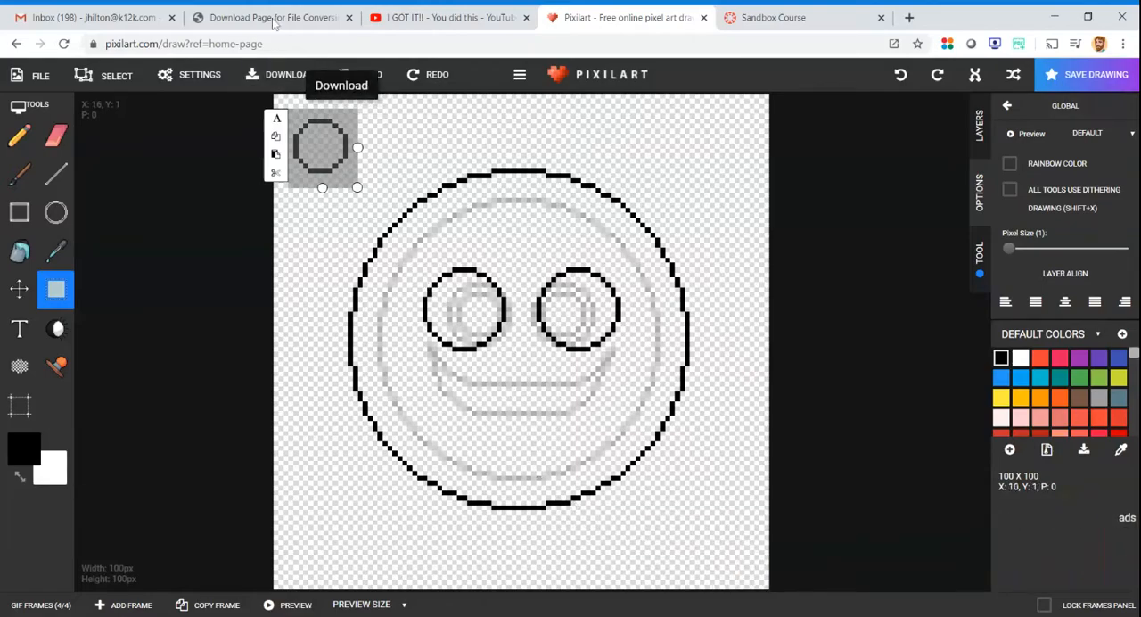
pyautogui.click(275, 137)
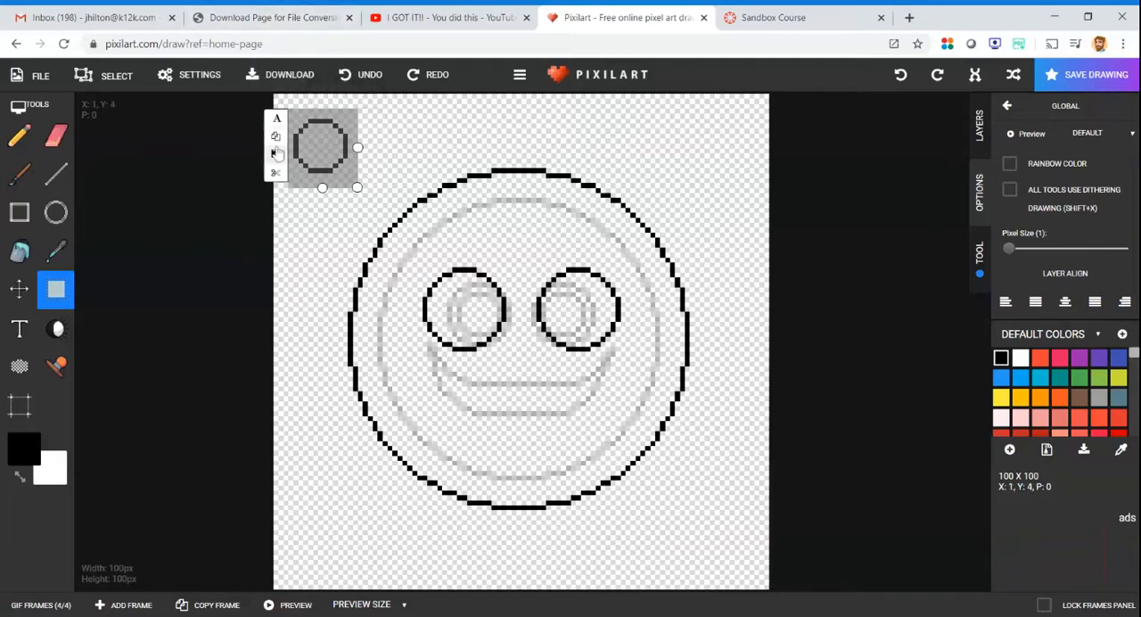
# - Paste the pupil copy into frame 4's right eye and move the original pupil into the left eye
pyautogui.click(276, 155)
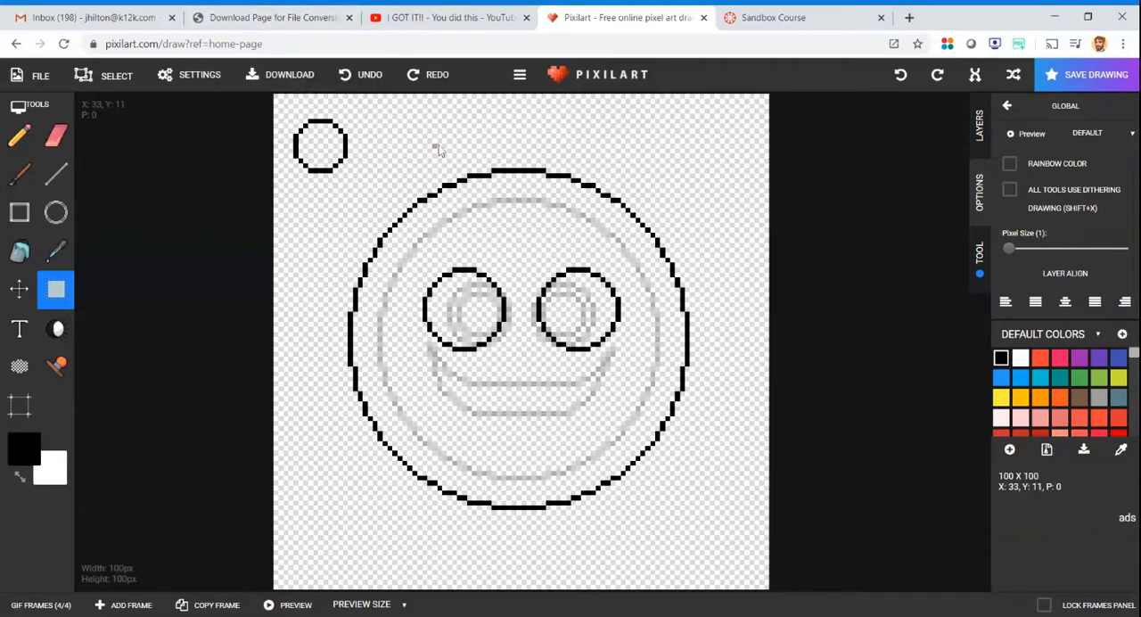
pyautogui.moveTo(435, 136); pyautogui.dragTo(511, 211)
pyautogui.click(420, 179)
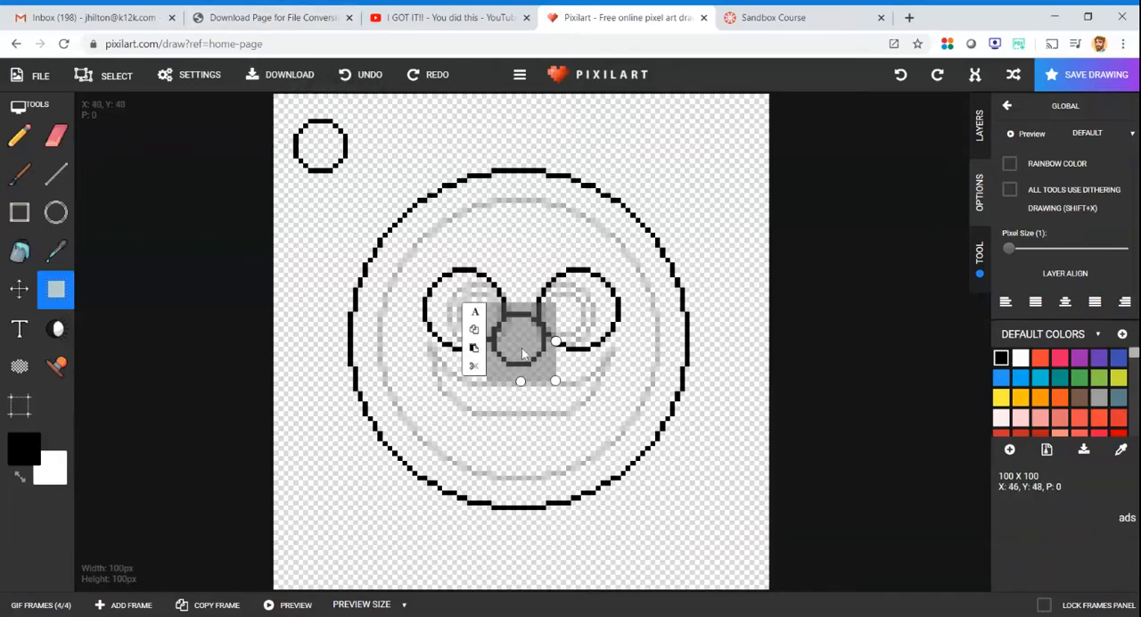
pyautogui.moveTo(526, 355); pyautogui.dragTo(585, 324)
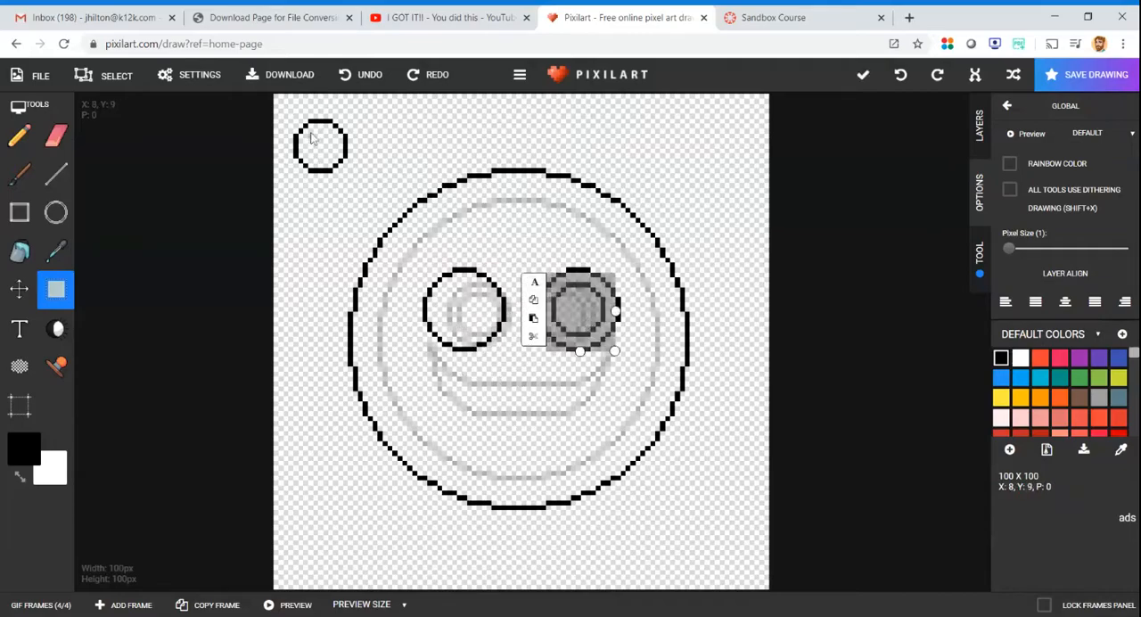
pyautogui.click(289, 117)
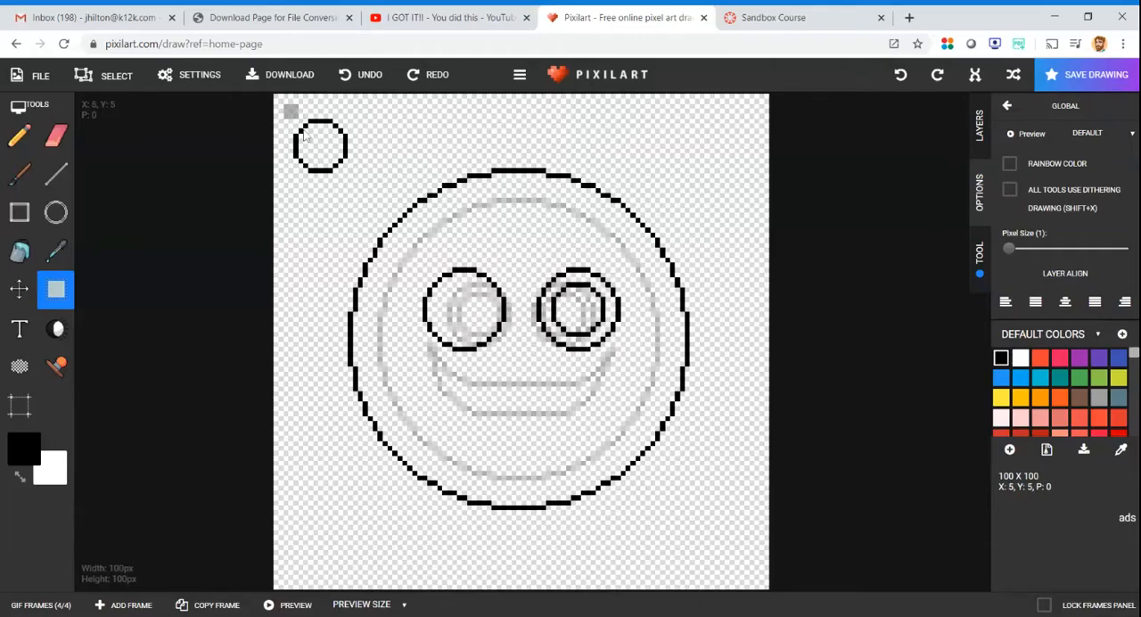
pyautogui.moveTo(291, 111); pyautogui.dragTo(481, 321)
pyautogui.click(323, 157)
# - Draw a wide open smile with black straight lines below frame 4's eyes, larger than frame 3's smile
pyautogui.click(55, 174)
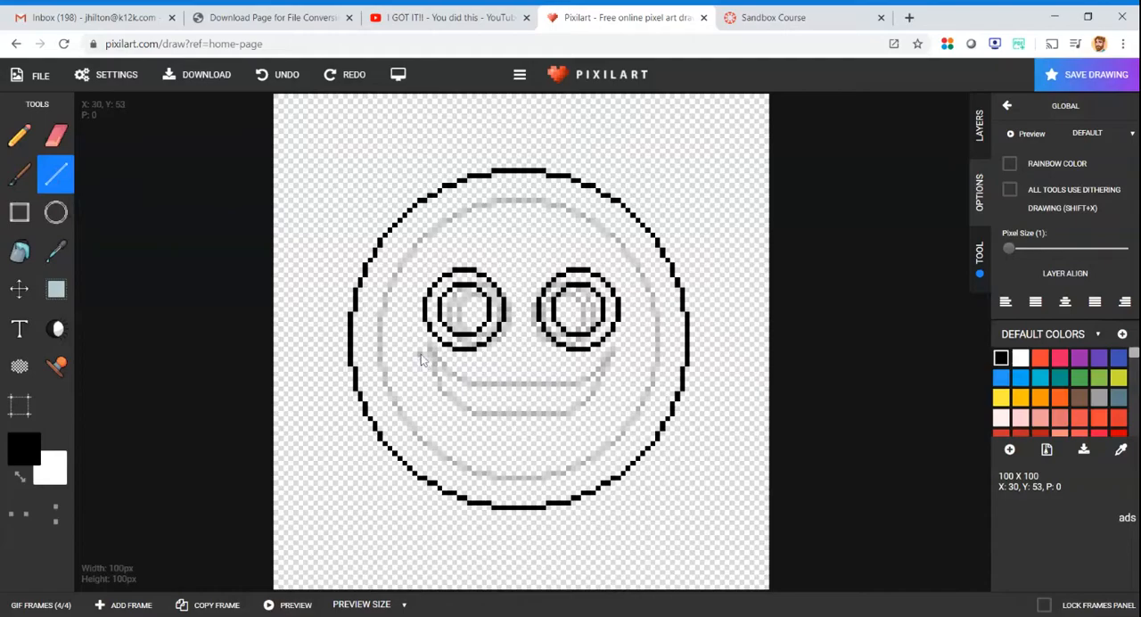
pyautogui.moveTo(408, 337)
pyautogui.mouseDown()
pyautogui.moveTo(463, 393)
pyautogui.moveTo(587, 393)
pyautogui.moveTo(635, 353)
pyautogui.moveTo(635, 385)
pyautogui.moveTo(589, 437)
pyautogui.moveTo(498, 447)
pyautogui.moveTo(457, 440)
pyautogui.moveTo(402, 358)
pyautogui.mouseUp()
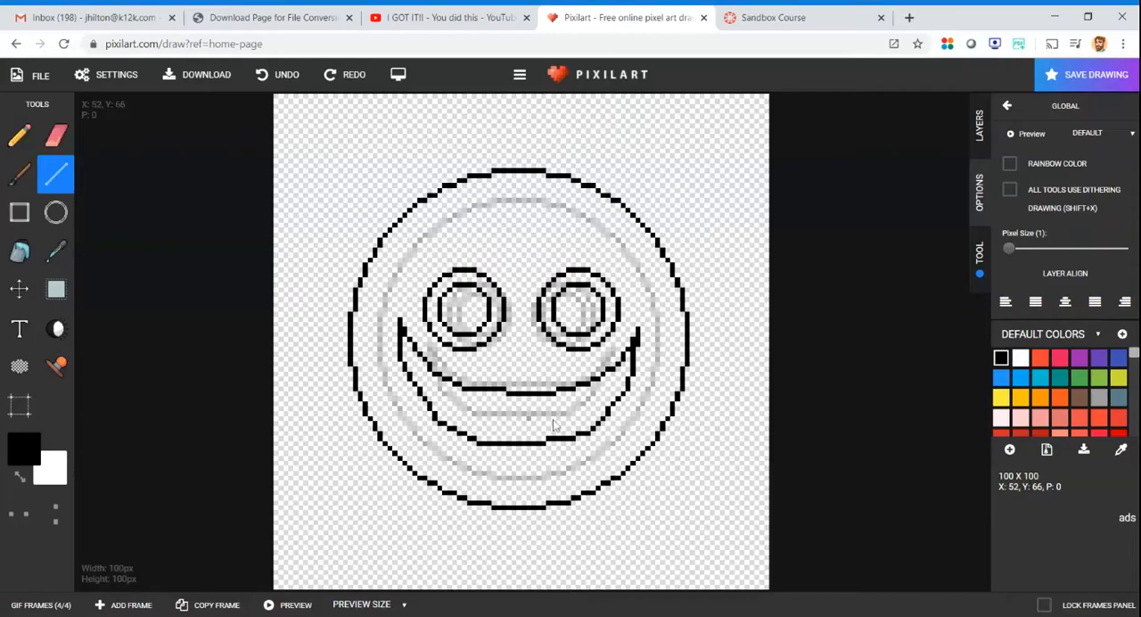
# - Step through frames 1 to 4 to compare how the faces, eyes and smiles grow
pyautogui.click(45, 605)
pyautogui.click(39, 581)
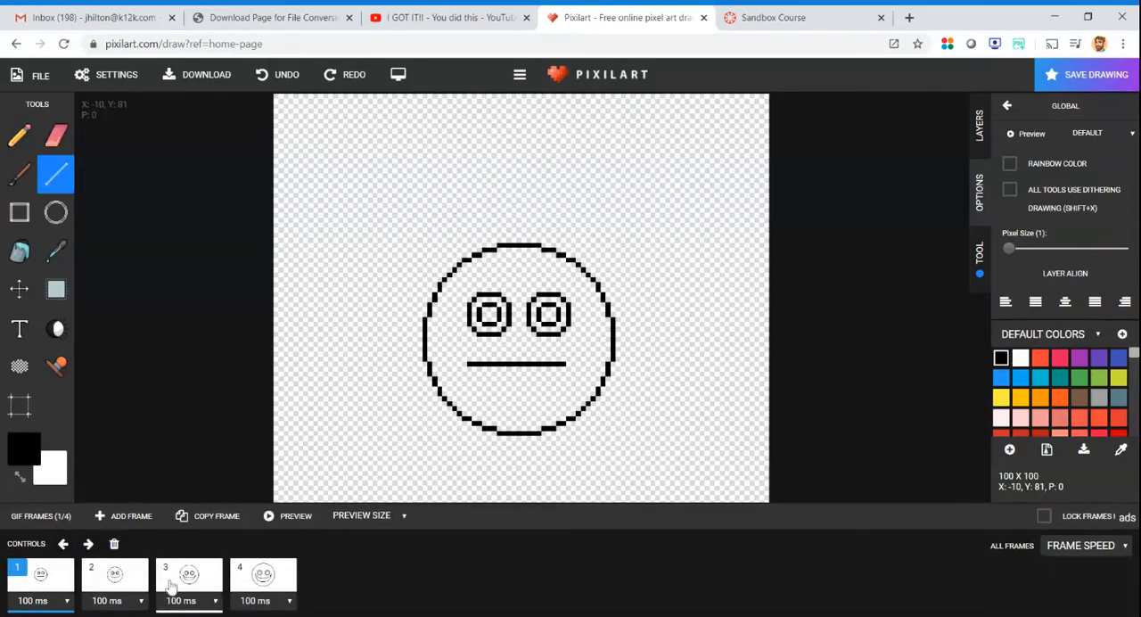
pyautogui.click(135, 579)
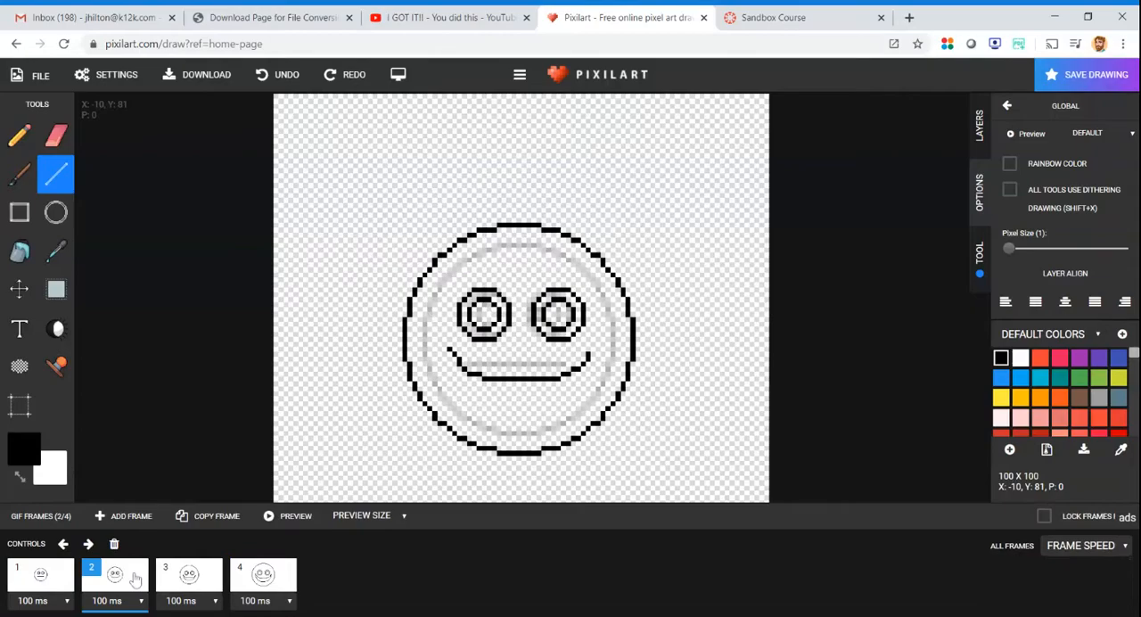
pyautogui.click(183, 577)
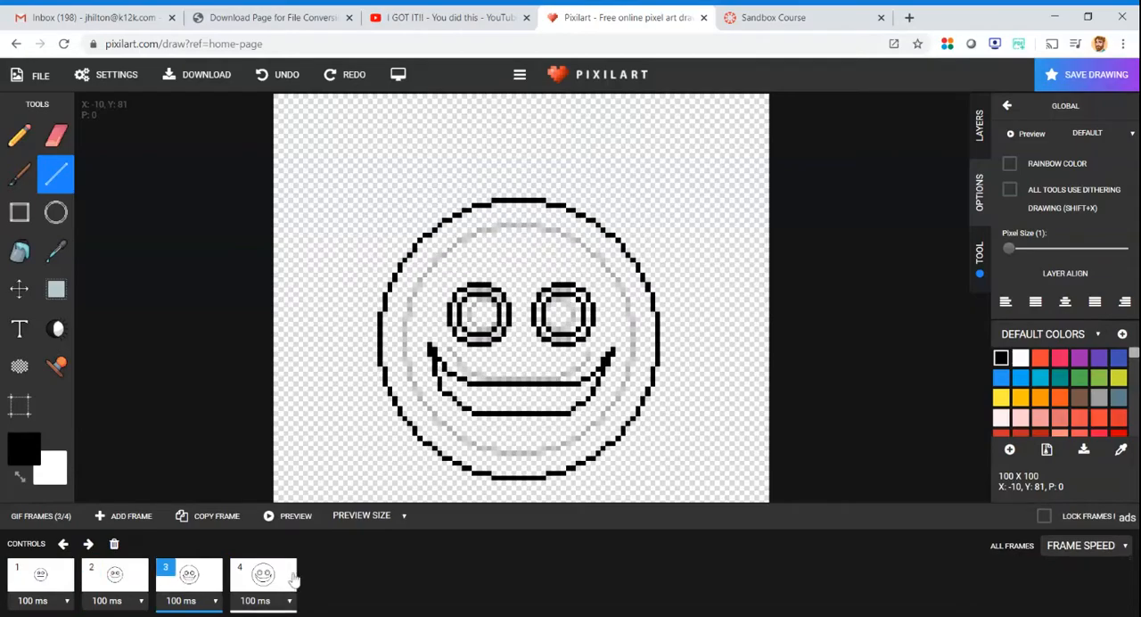
pyautogui.click(266, 578)
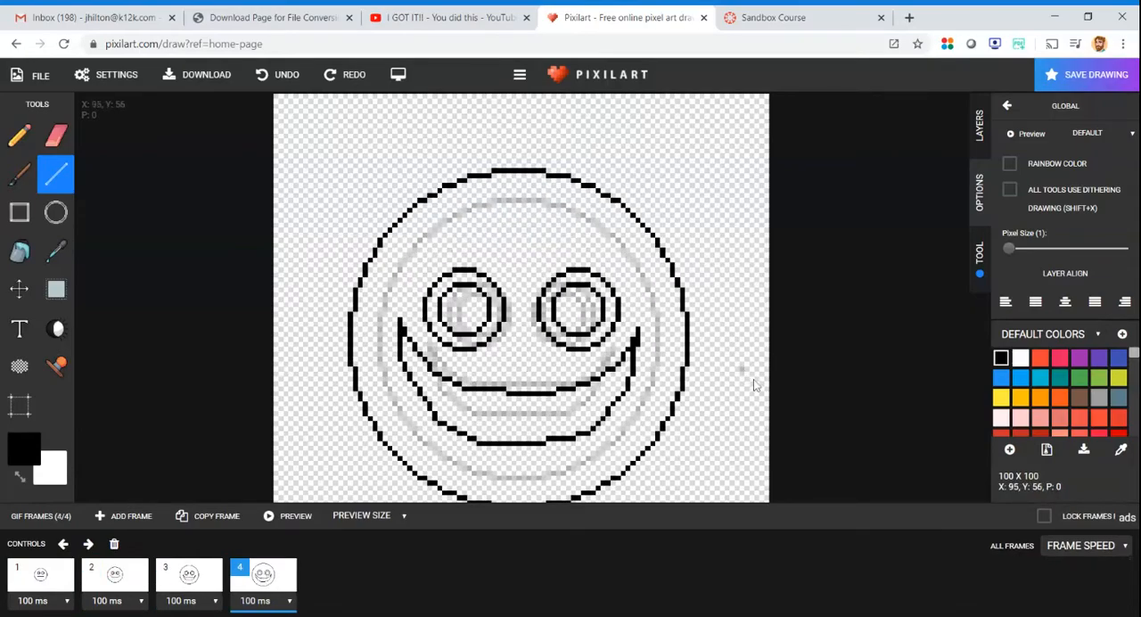
# - Fill the faces in frames 4 and 3 with yellow, leaving the eyes and mouths unfilled
pyautogui.click(1000, 398)
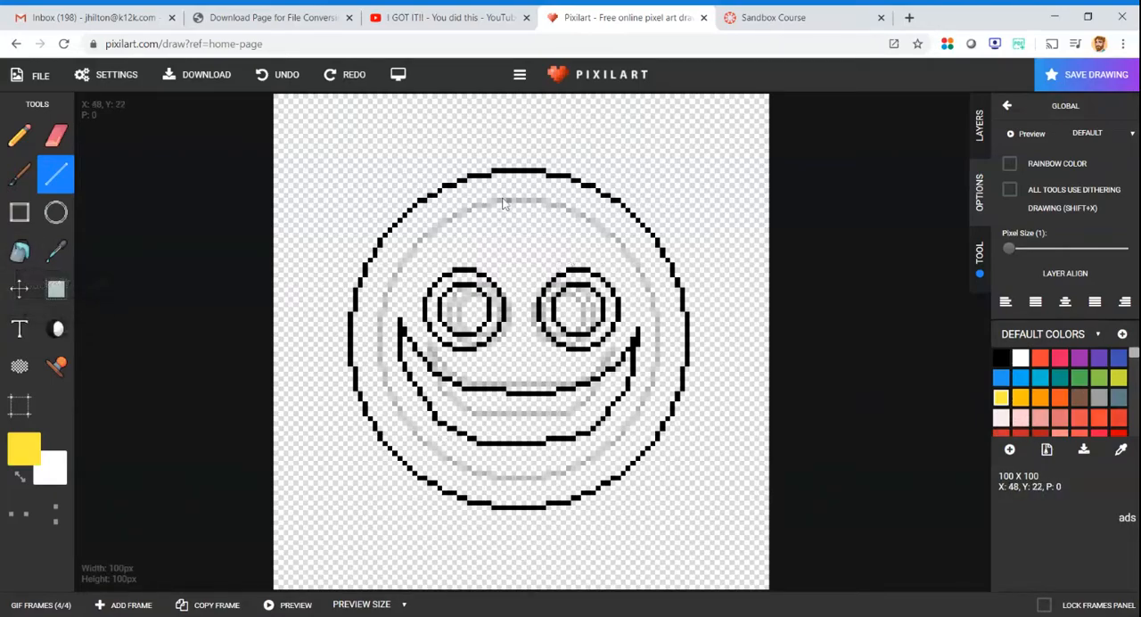
pyautogui.click(19, 253)
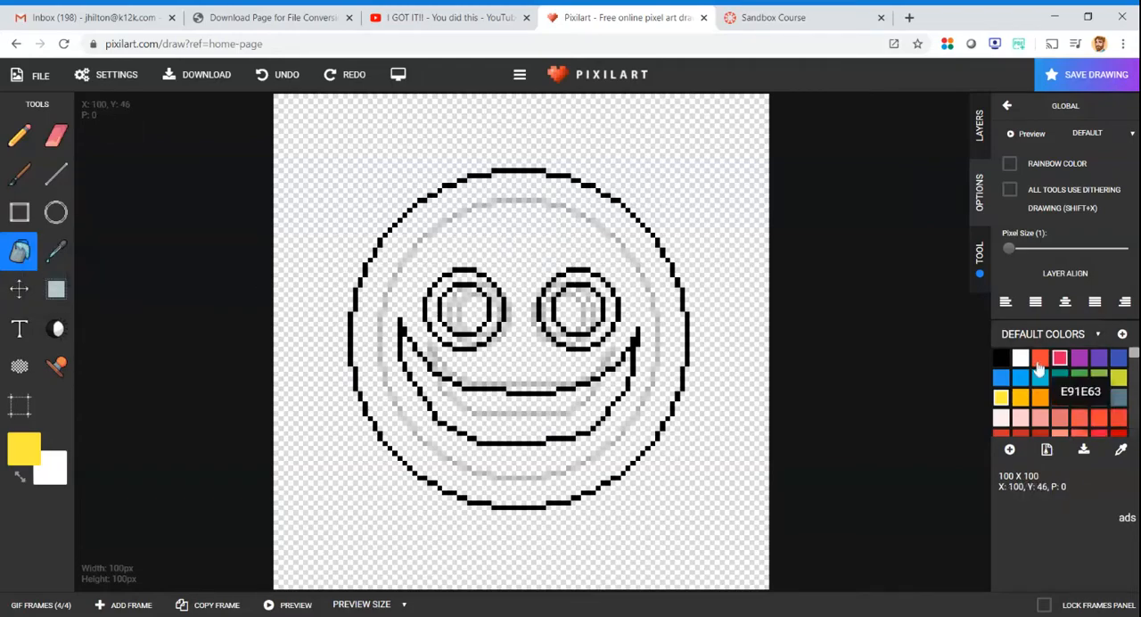
pyautogui.click(614, 233)
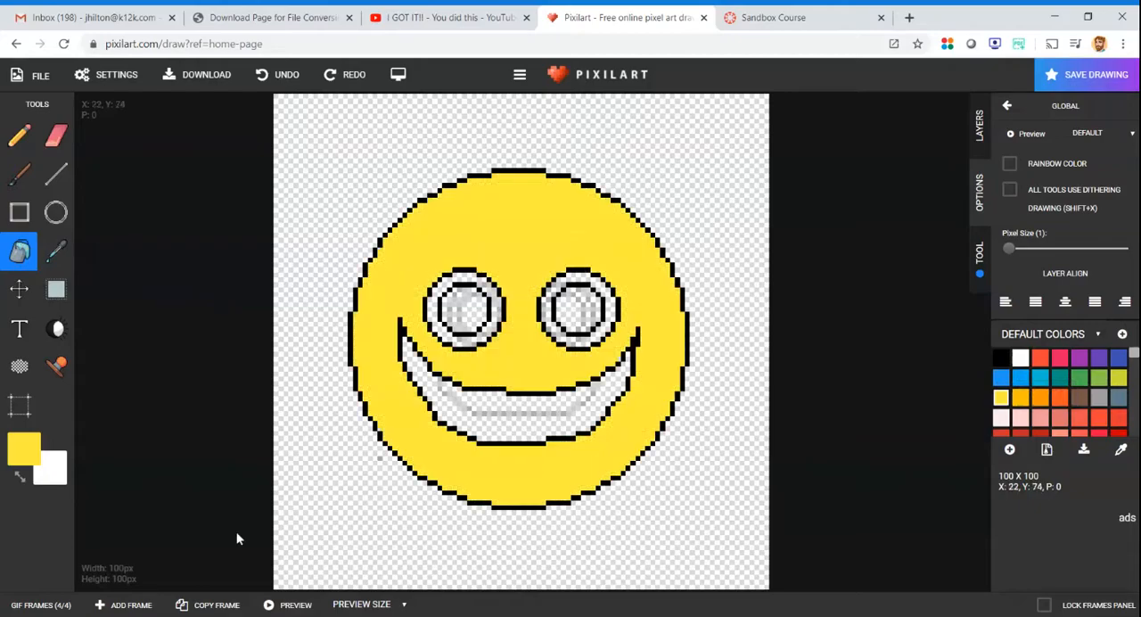
pyautogui.click(40, 605)
pyautogui.click(189, 578)
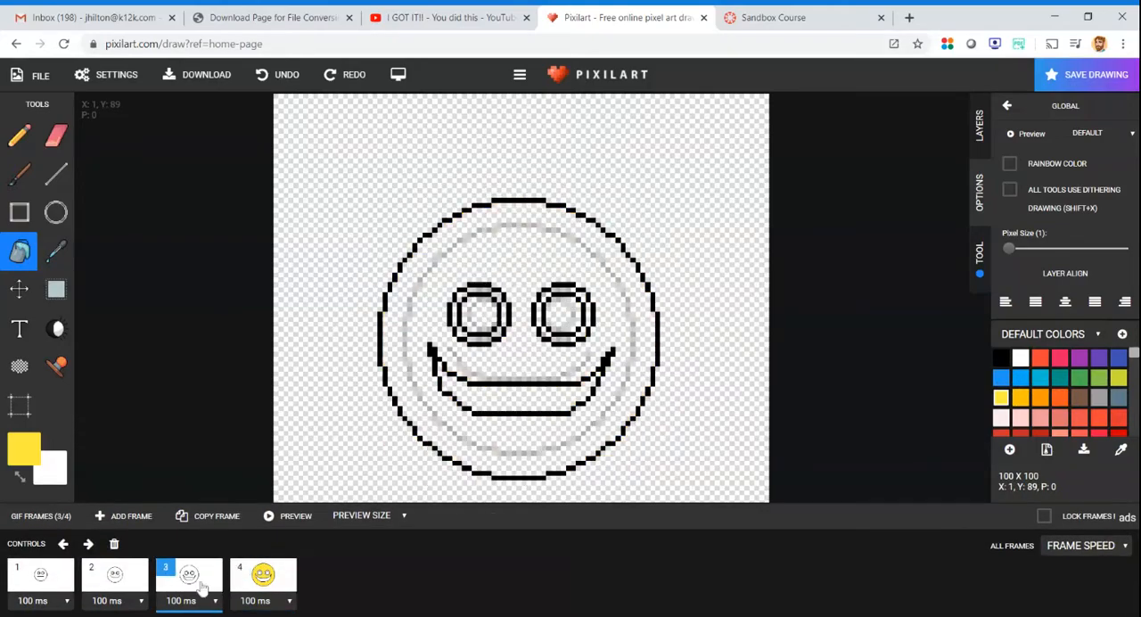
pyautogui.click(540, 272)
# - Fill the faces in frames 2 and 1 with the same yellow, leaving the eyes unfilled
pyautogui.click(36, 610)
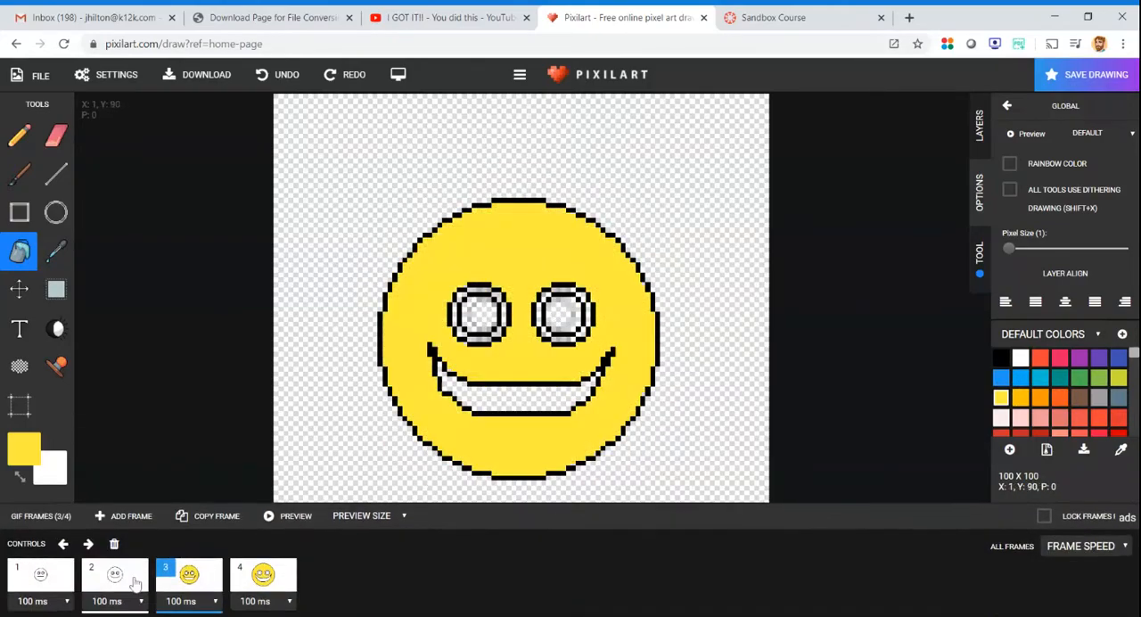
pyautogui.click(136, 582)
pyautogui.click(477, 385)
pyautogui.click(44, 604)
pyautogui.click(40, 578)
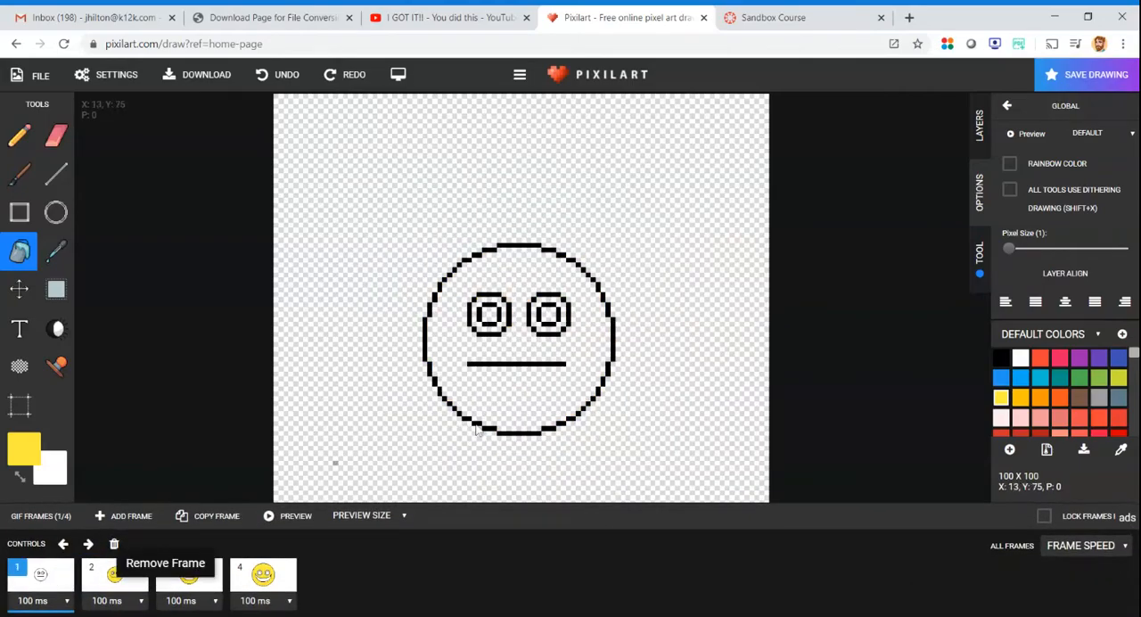
pyautogui.click(561, 385)
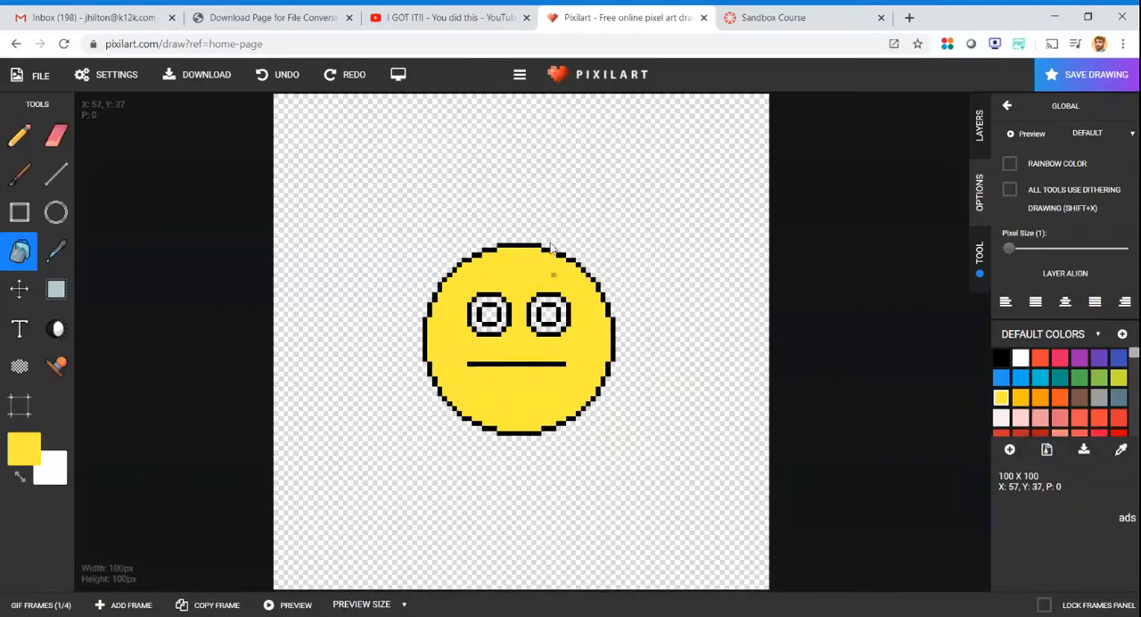
pyautogui.click(278, 75)
pyautogui.click(344, 75)
# - Fill the pupils in frames 1 and 2 with black
pyautogui.click(1001, 357)
pyautogui.click(489, 315)
pyautogui.click(548, 314)
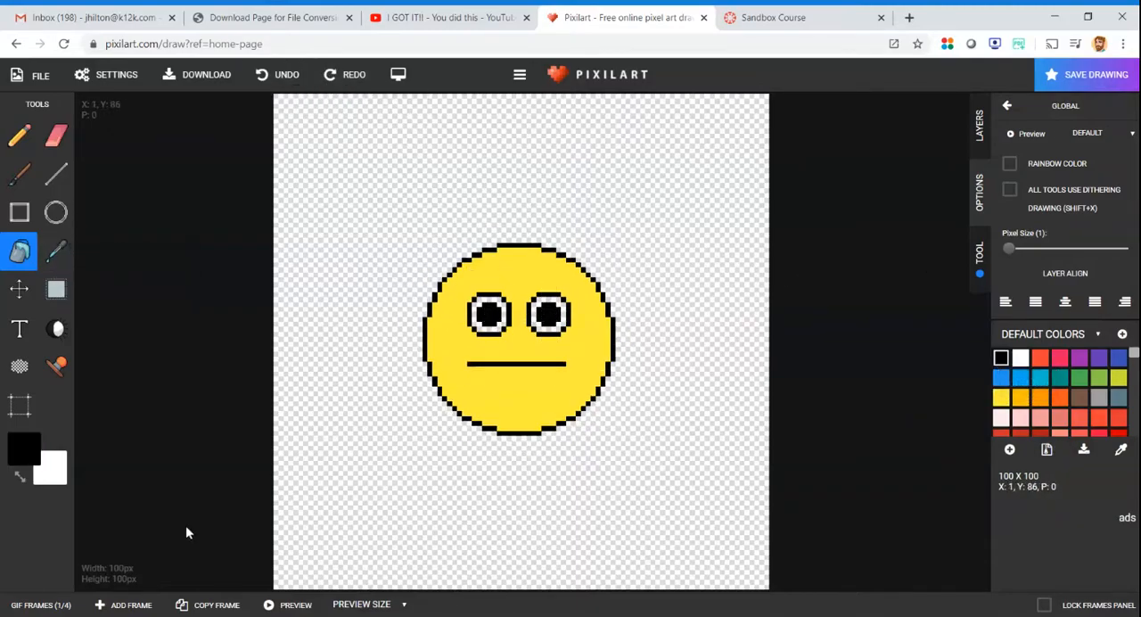
pyautogui.click(70, 606)
pyautogui.click(116, 578)
pyautogui.click(485, 315)
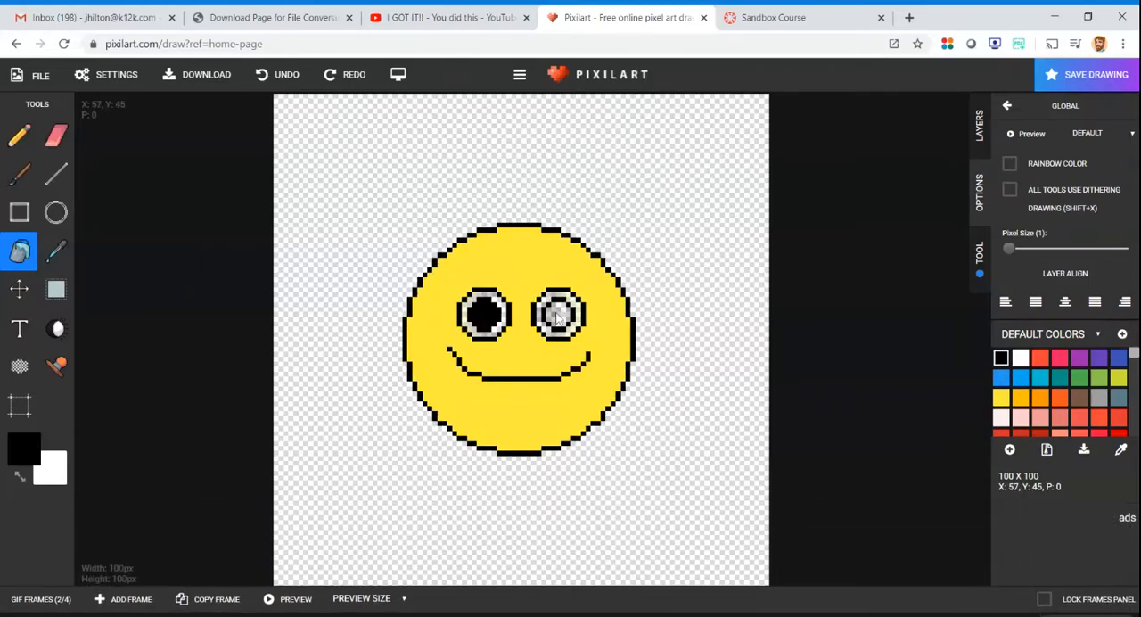
# - Fill both pupils in frame 3 and both pupils in frame 4 with black
pyautogui.click(53, 599)
pyautogui.click(202, 581)
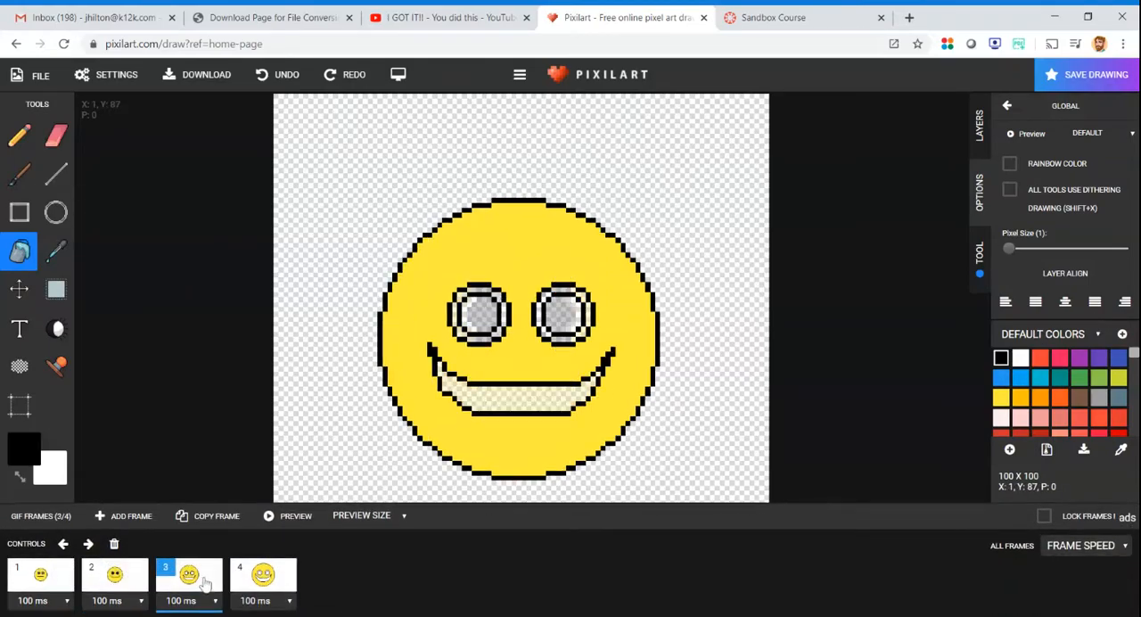
pyautogui.click(496, 317)
pyautogui.click(552, 314)
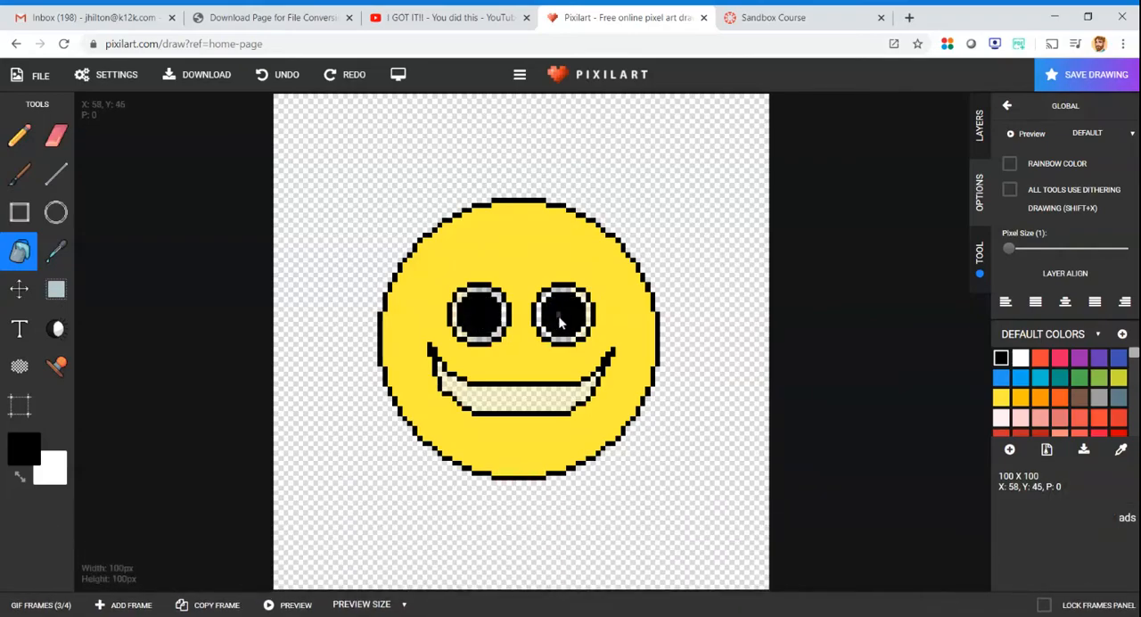
pyautogui.click(64, 597)
pyautogui.click(263, 575)
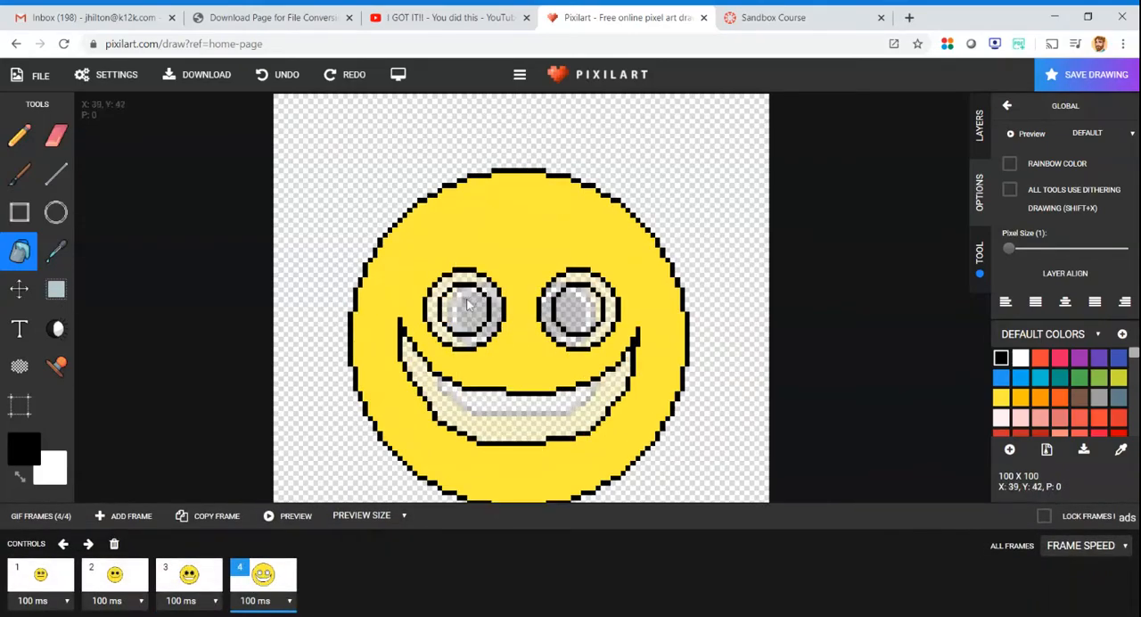
pyautogui.click(467, 305)
pyautogui.click(578, 308)
# - Fill the rings around frame 4's pupils with white and open frame 3
pyautogui.click(1020, 358)
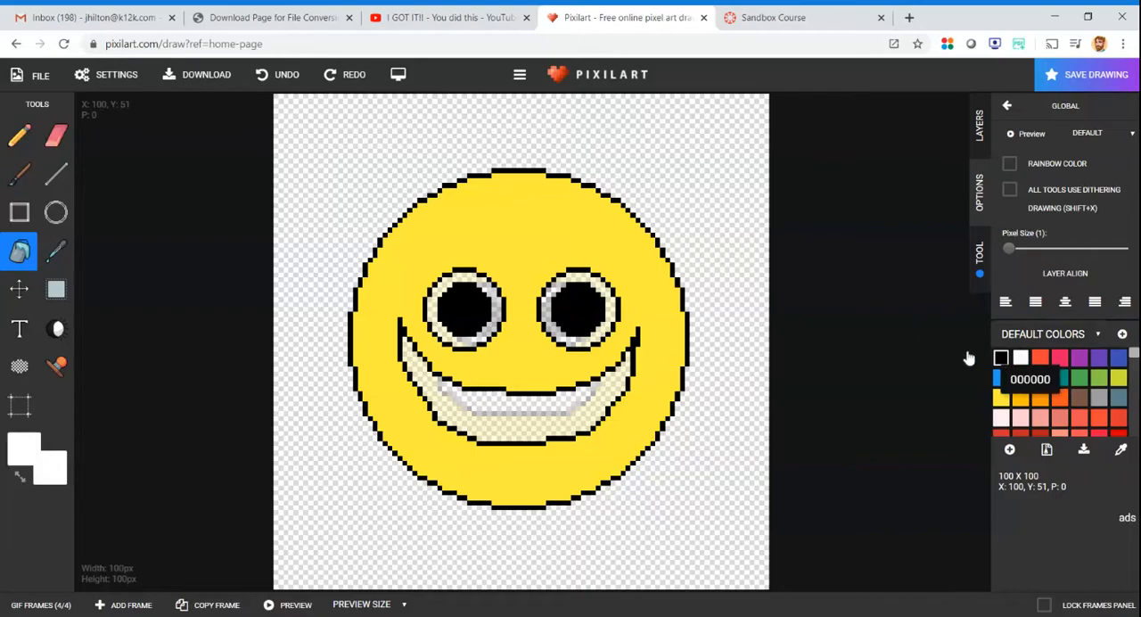
pyautogui.click(557, 308)
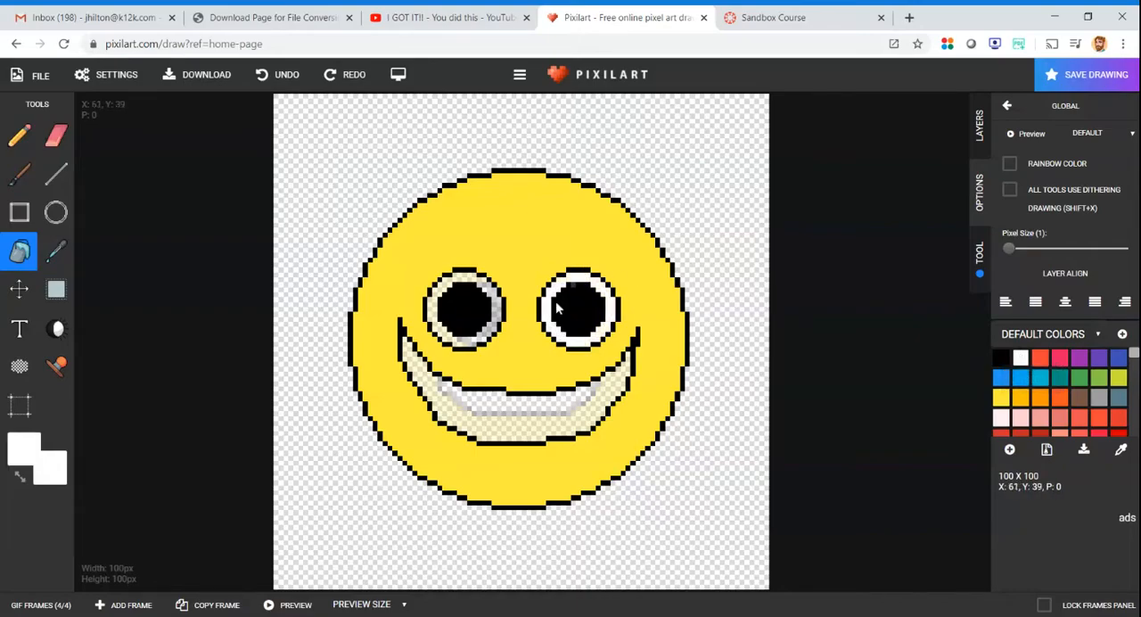
pyautogui.click(462, 283)
pyautogui.click(40, 605)
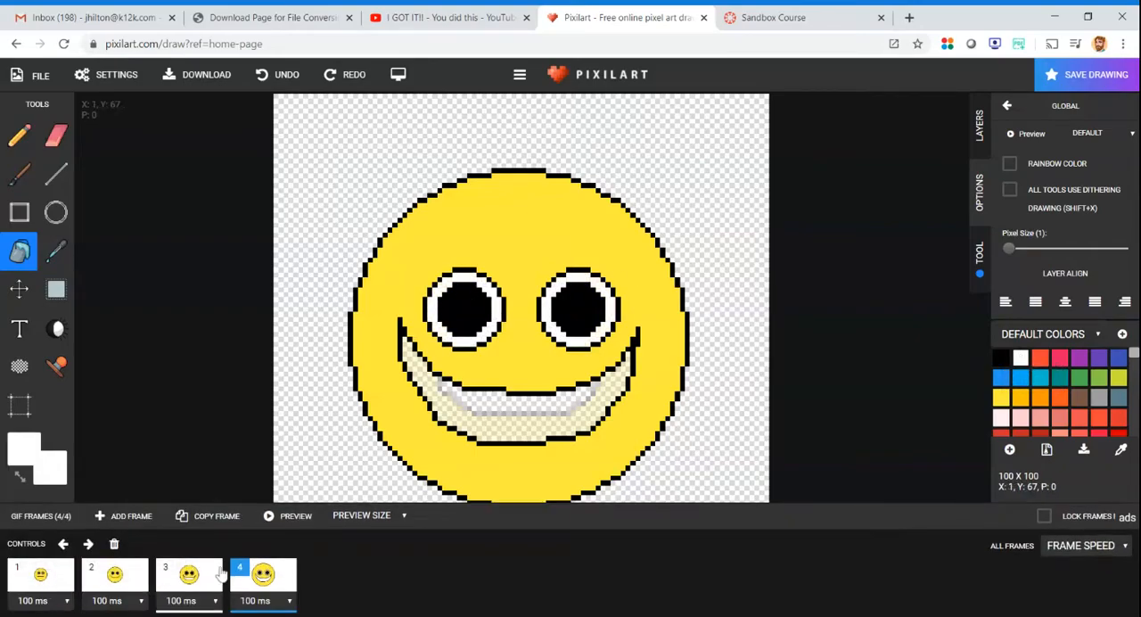
pyautogui.click(218, 575)
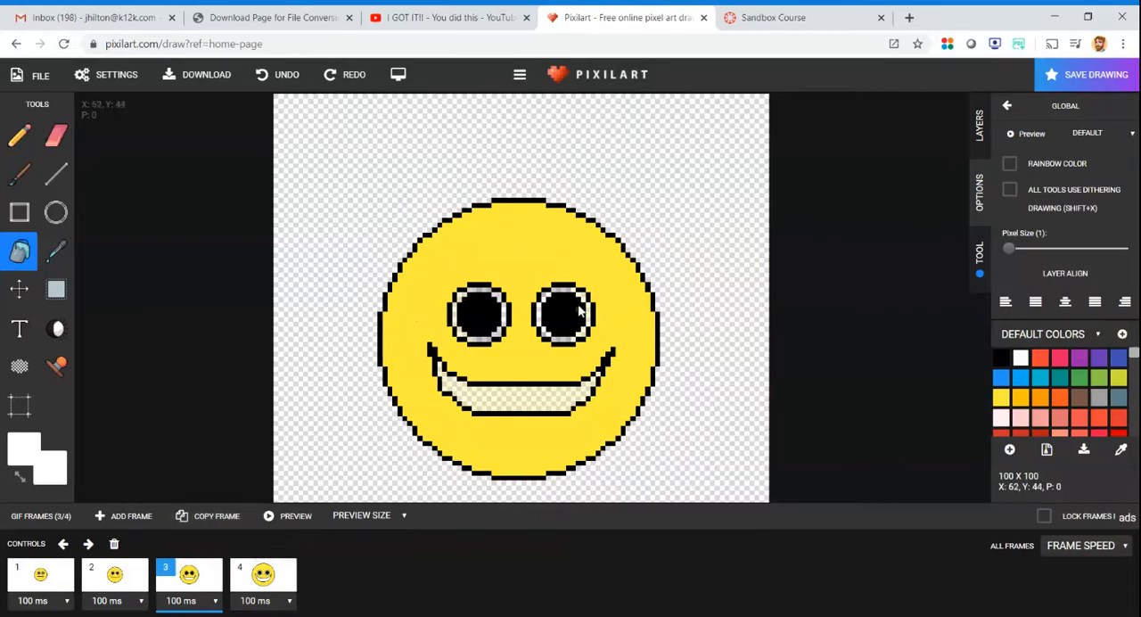
# - Fill the rings around both pupils in frame 3 with white, leaving the eye outlines black
pyautogui.click(563, 338)
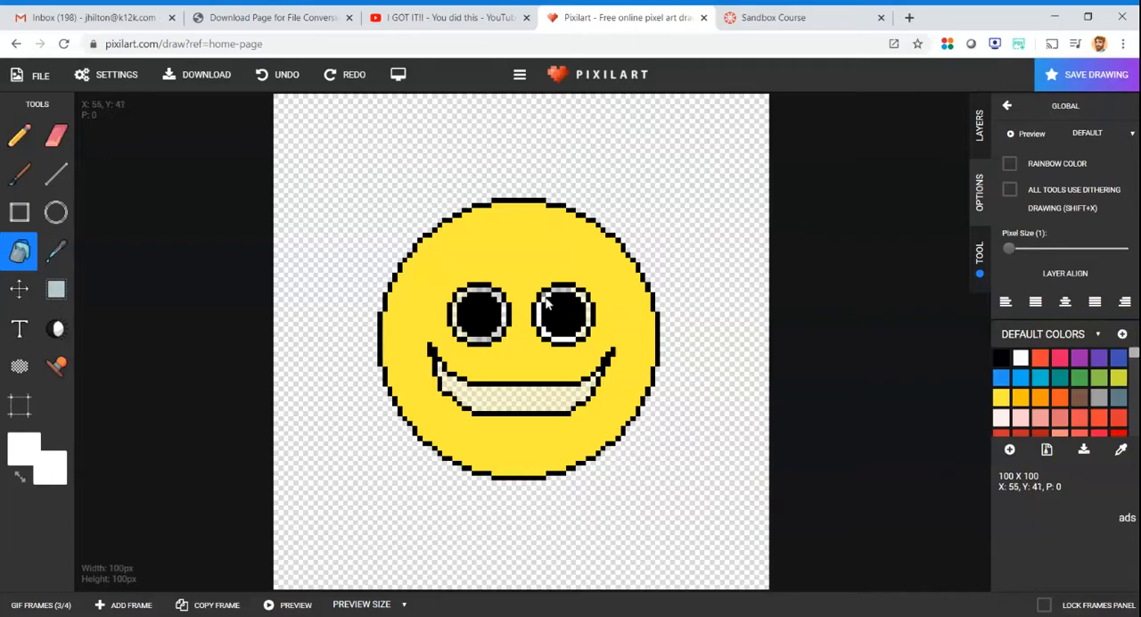
pyautogui.click(562, 287)
pyautogui.click(277, 74)
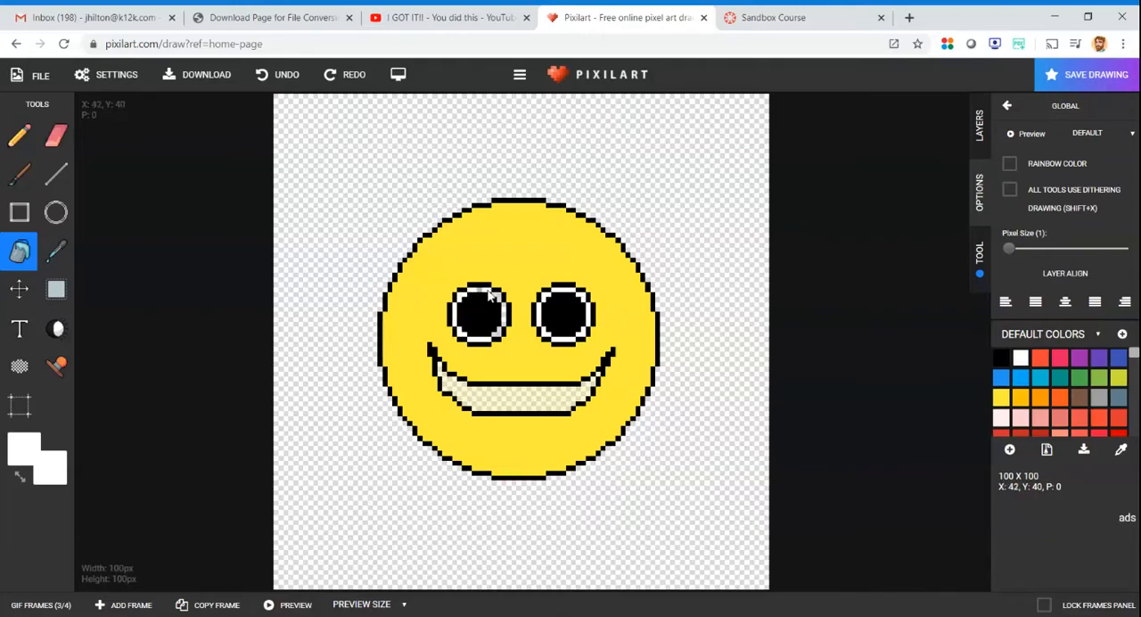
pyautogui.click(506, 316)
pyautogui.hotkey('ctrl', 'z')
pyautogui.scroll(3, 503, 319)
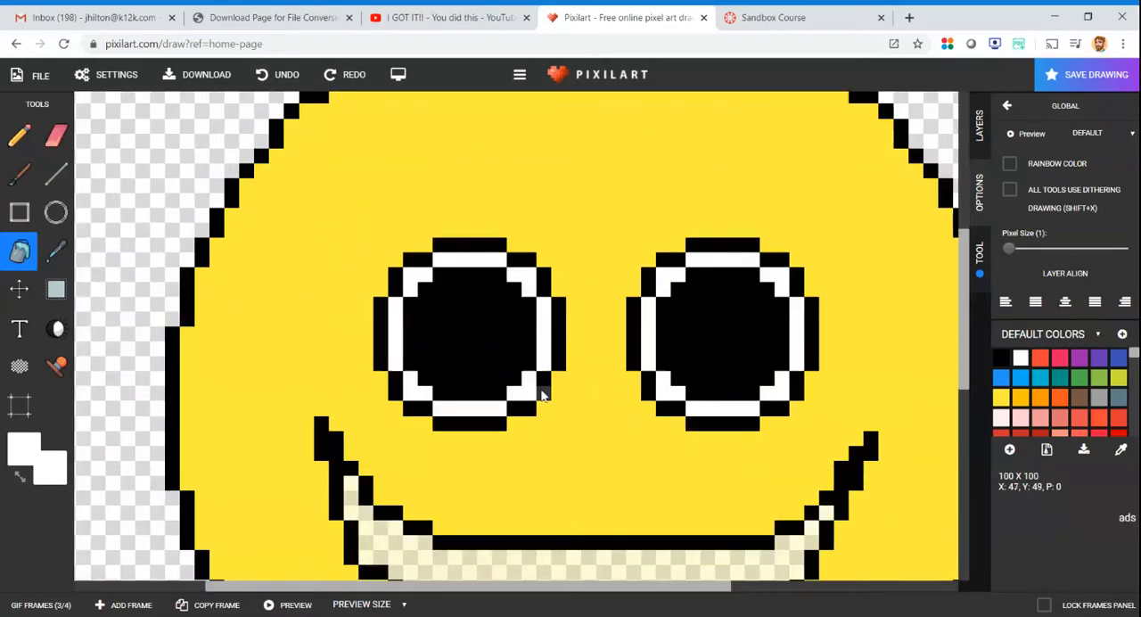
pyautogui.scroll(-3, 592, 388)
# - Fill the rings around both pupils in frame 2 with white
pyautogui.click(63, 606)
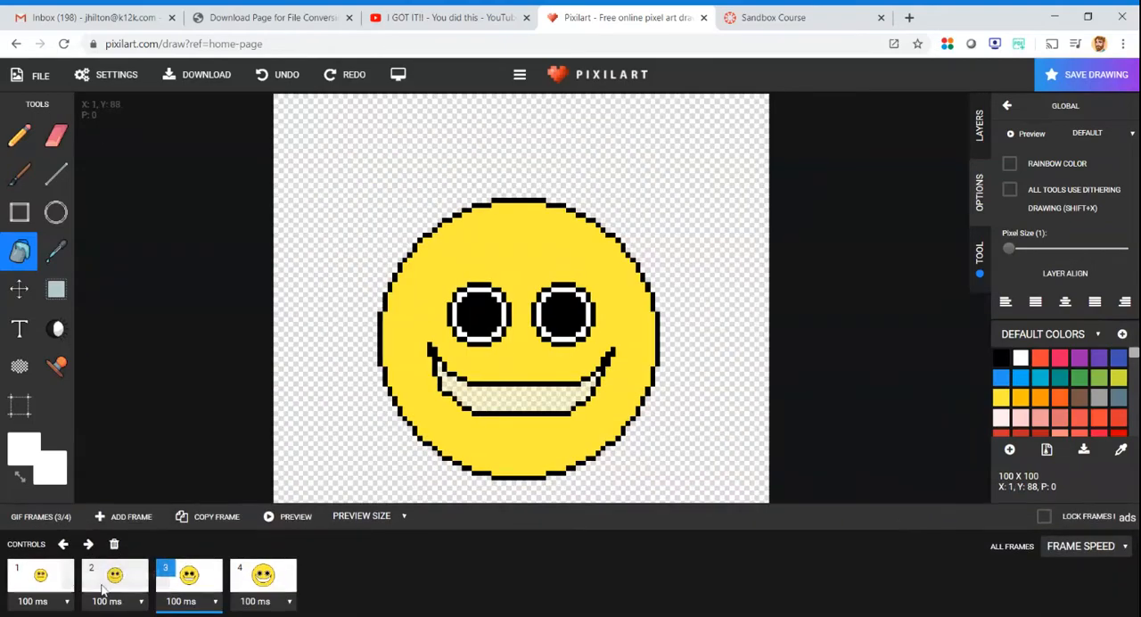
pyautogui.click(114, 588)
pyautogui.click(492, 299)
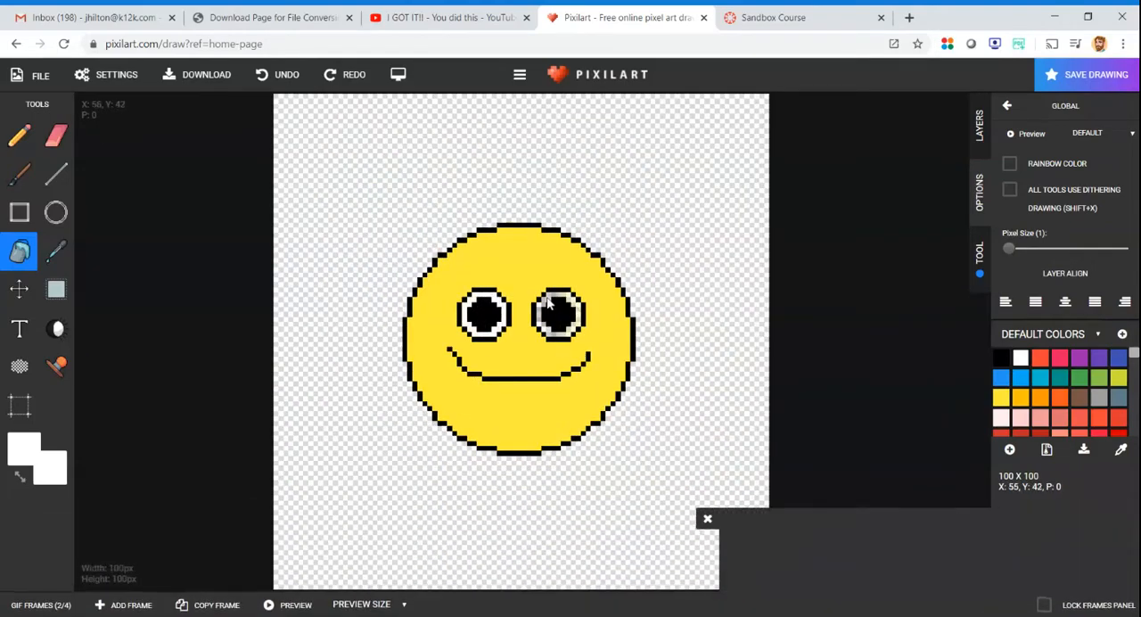
pyautogui.click(552, 299)
# - Fill the rings around both pupils in frame 1 with white
pyautogui.click(48, 612)
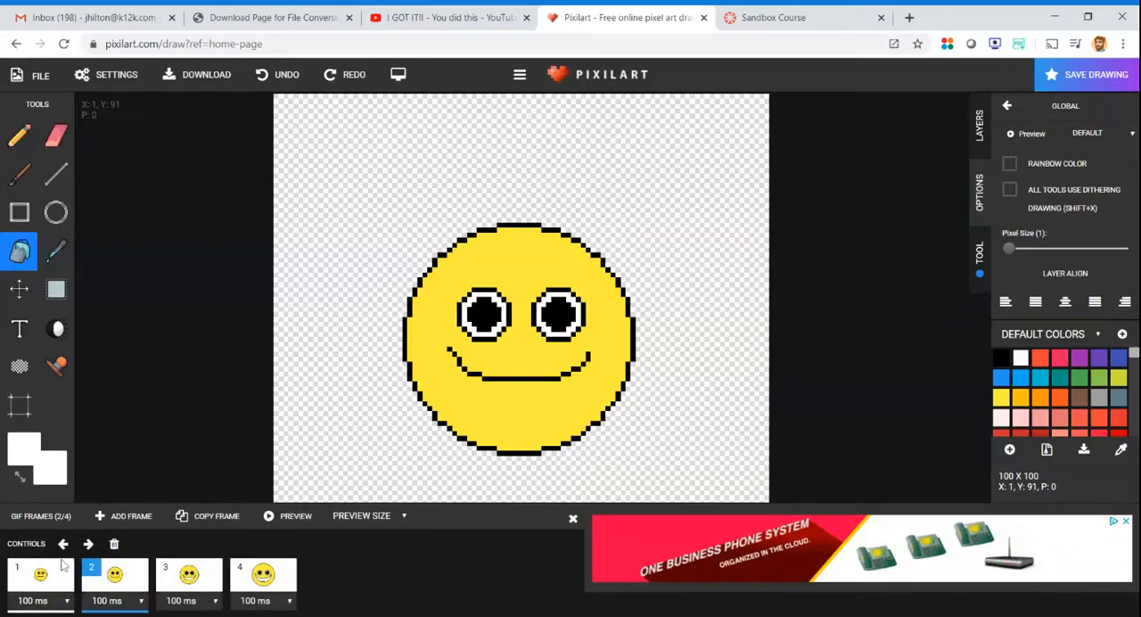
pyautogui.click(43, 578)
pyautogui.click(573, 518)
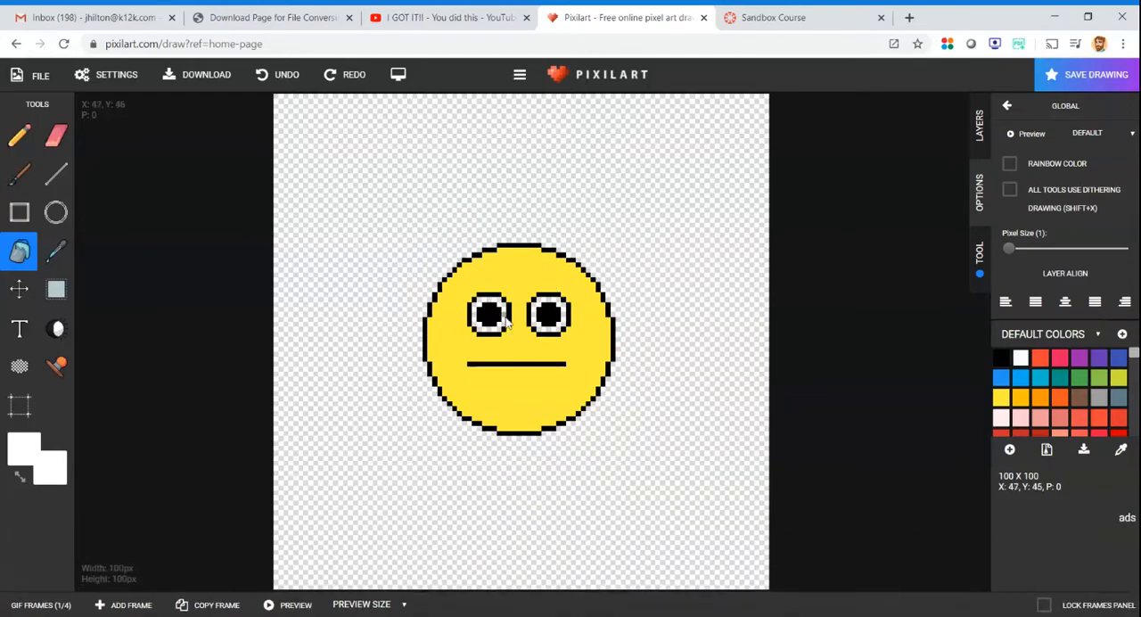
pyautogui.scroll(4, 503, 343)
pyautogui.click(493, 354)
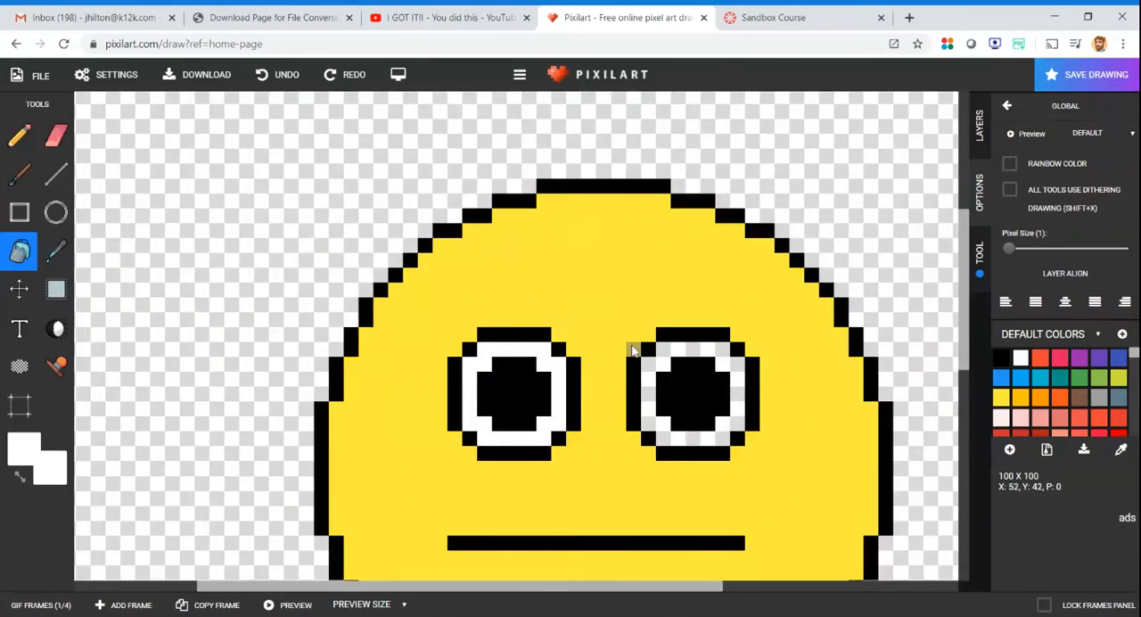
pyautogui.click(660, 355)
pyautogui.scroll(2, 704, 420)
pyautogui.scroll(-4, 704, 420)
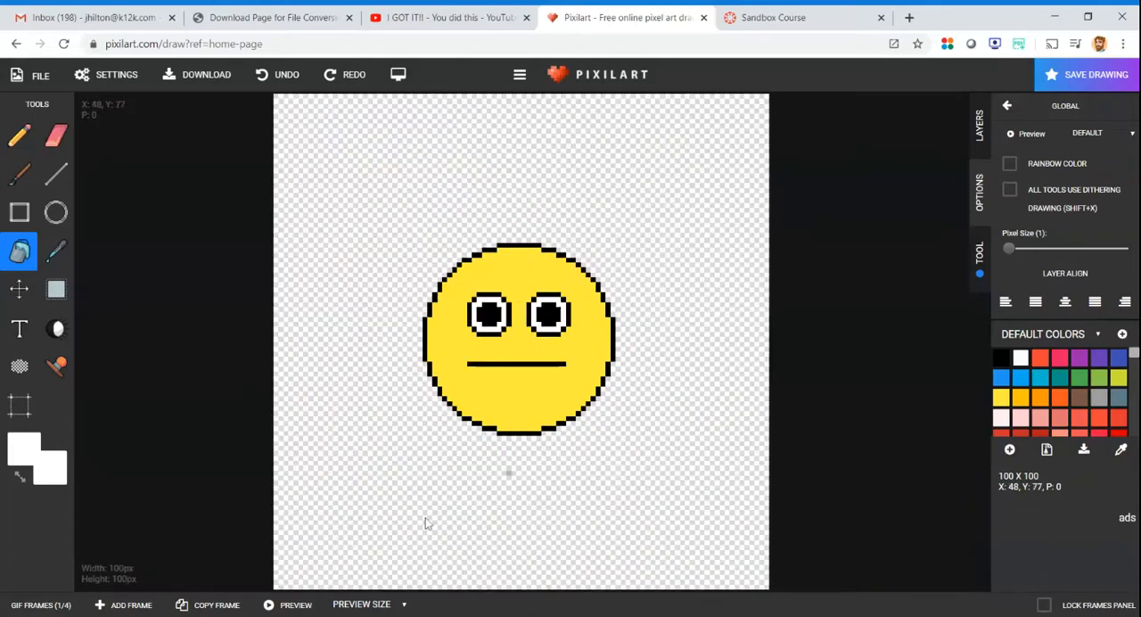
# - Fill the mouth in frame 4 with the red f44336
pyautogui.click(45, 605)
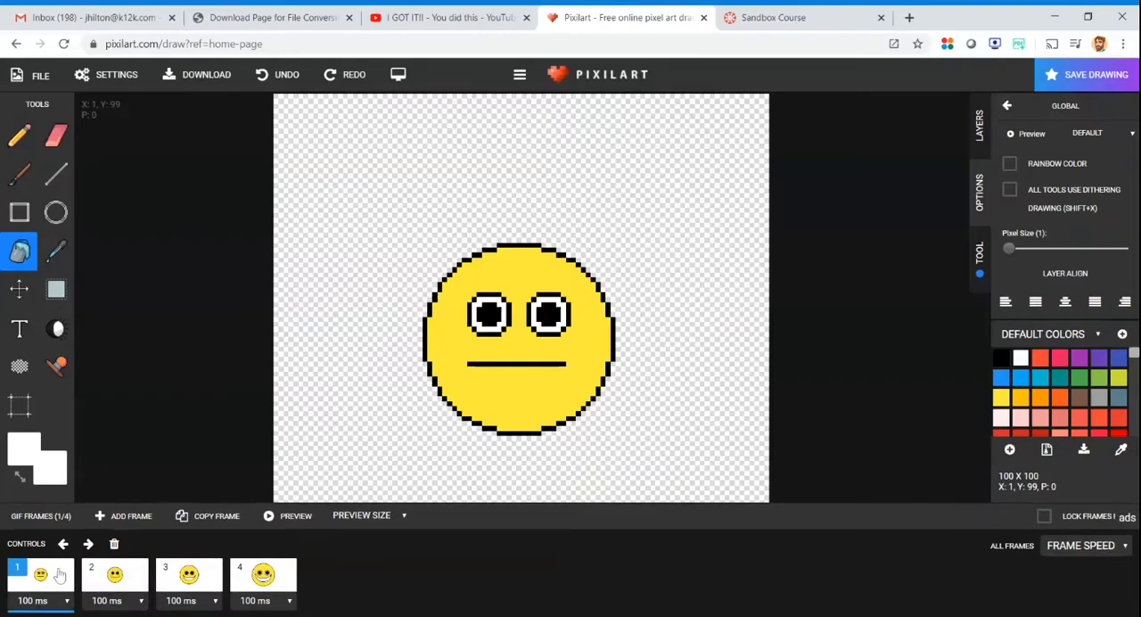
pyautogui.click(109, 578)
pyautogui.click(212, 580)
pyautogui.click(274, 582)
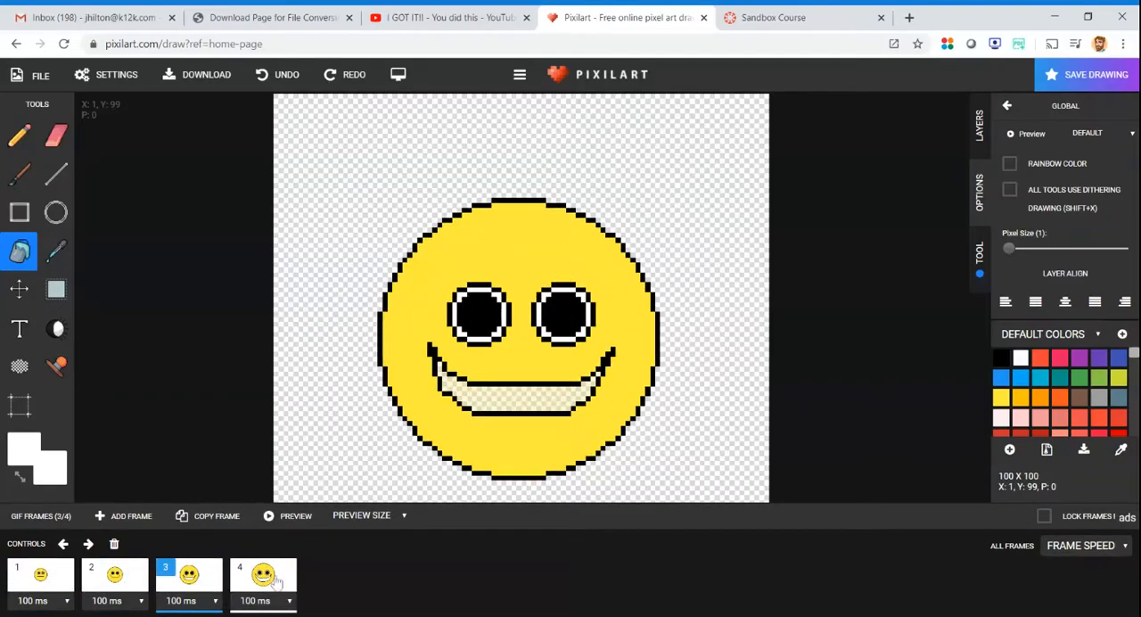
pyautogui.click(1039, 358)
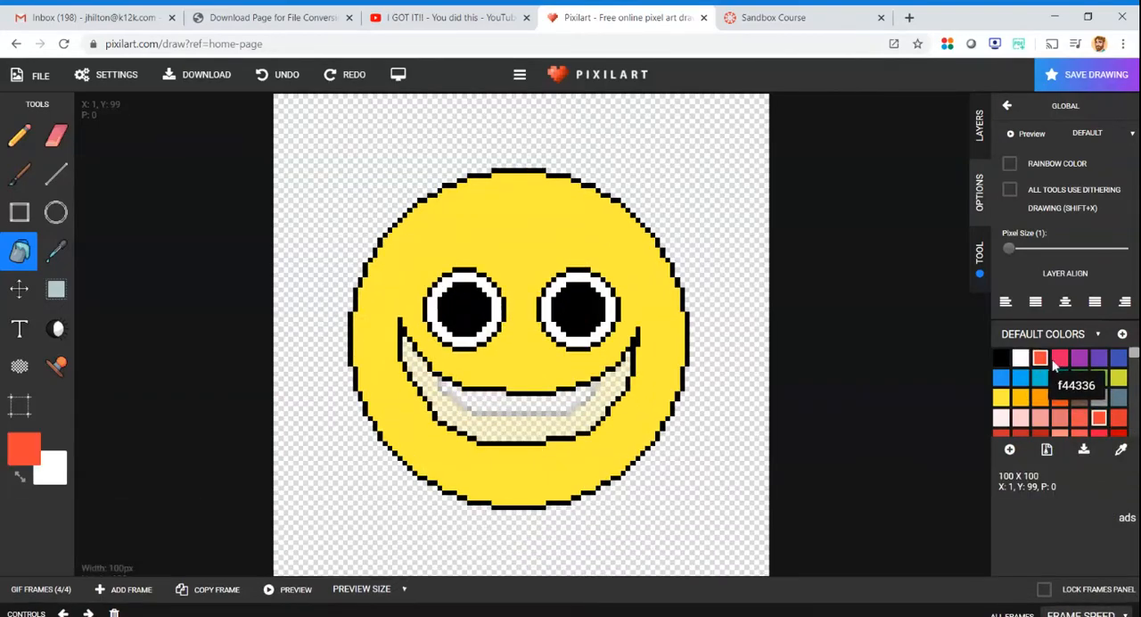
pyautogui.click(604, 408)
# - Fill the mouth in frame 3 with the same red and check its corners for unfilled pixels
pyautogui.click(44, 604)
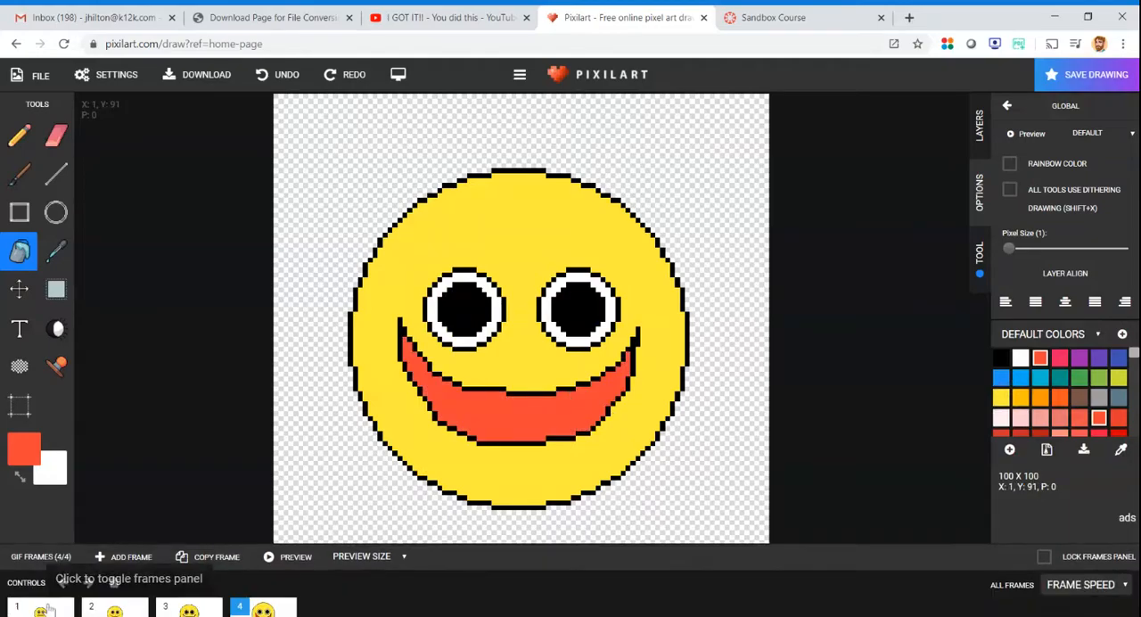
pyautogui.click(211, 579)
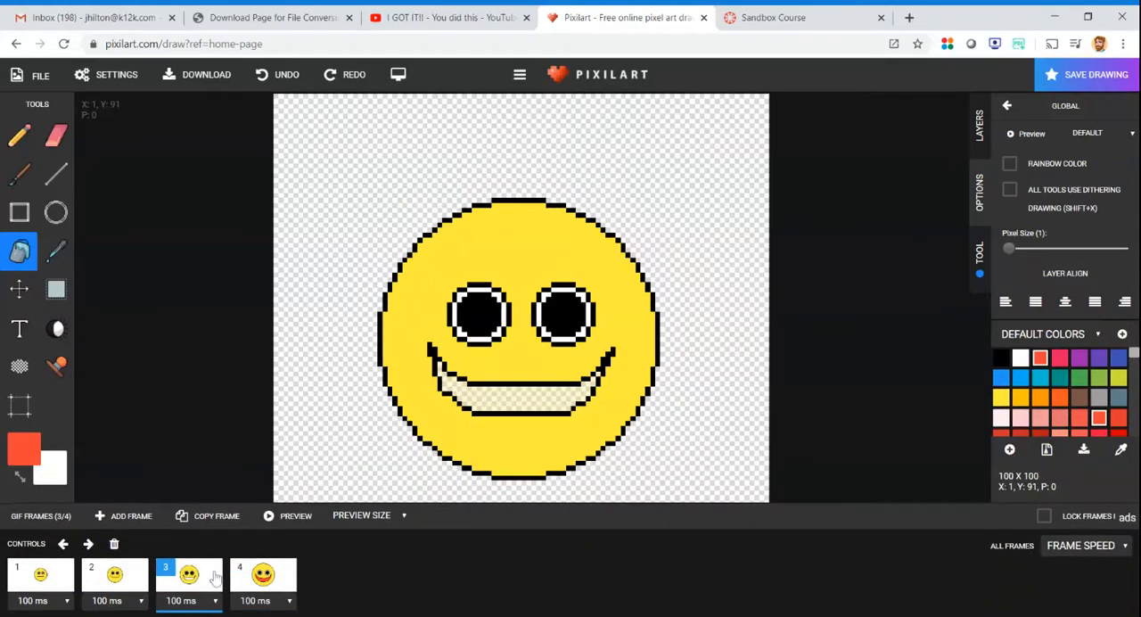
pyautogui.click(526, 404)
pyautogui.scroll(3, 603, 381)
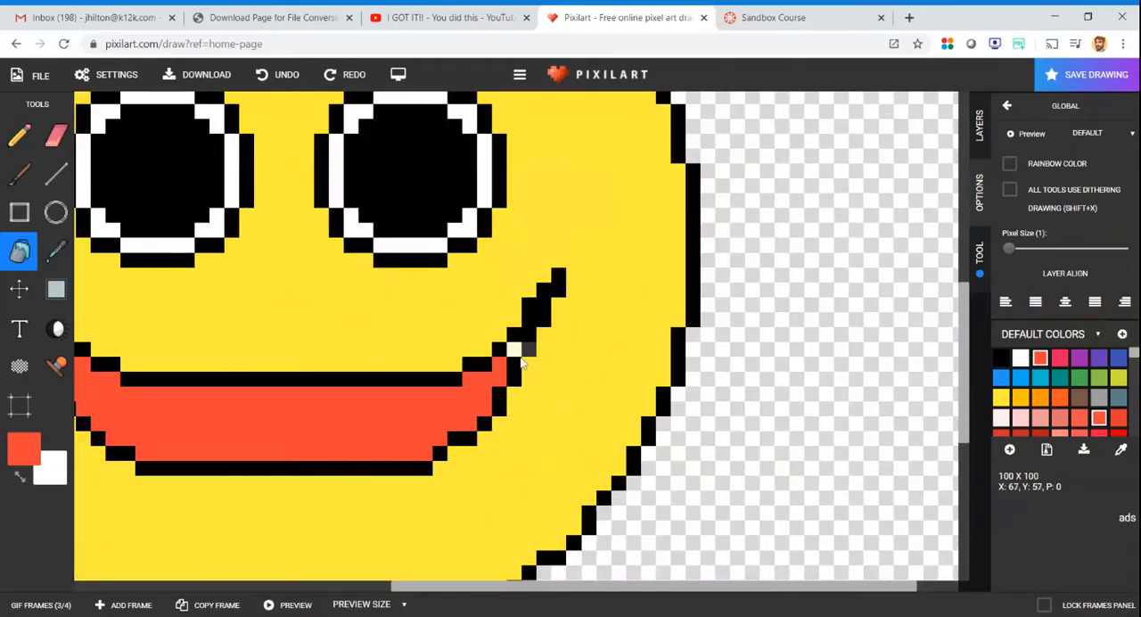
pyautogui.scroll(1, 496, 436)
pyautogui.scroll(-5, 497, 436)
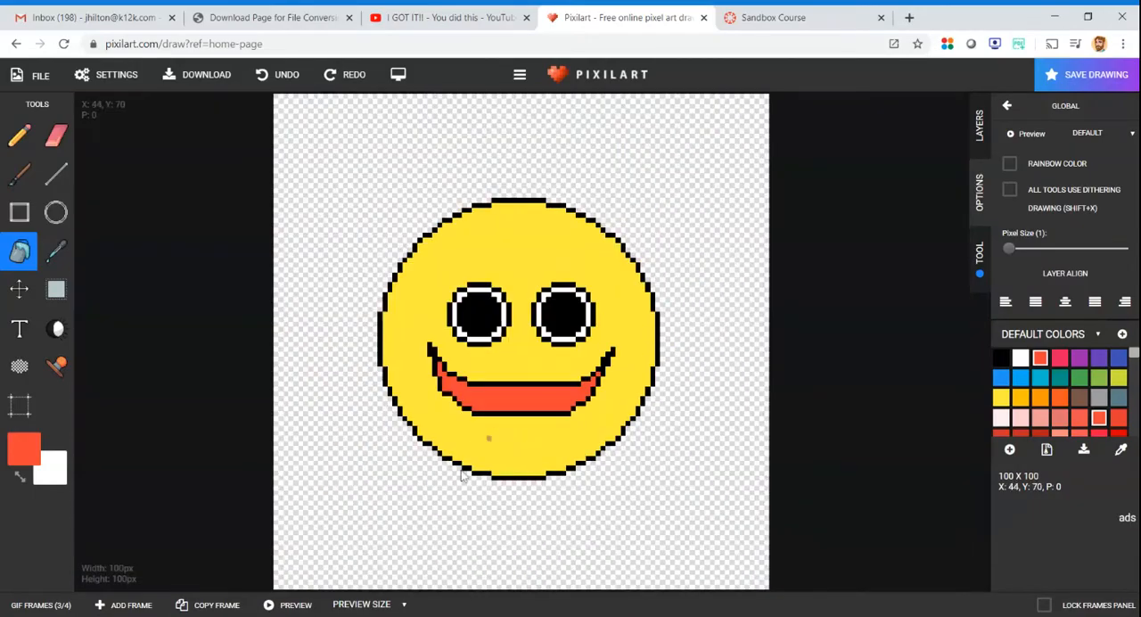
# - Review frames 1 to 4 in order and preview the animation
pyautogui.click(27, 606)
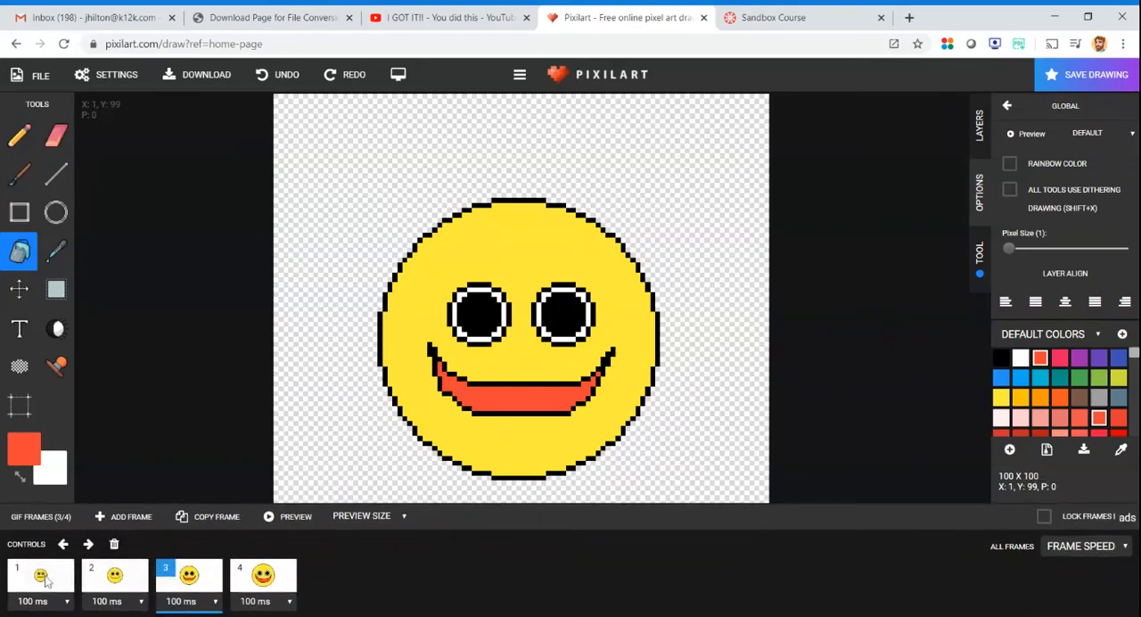
pyautogui.click(49, 575)
pyautogui.click(106, 593)
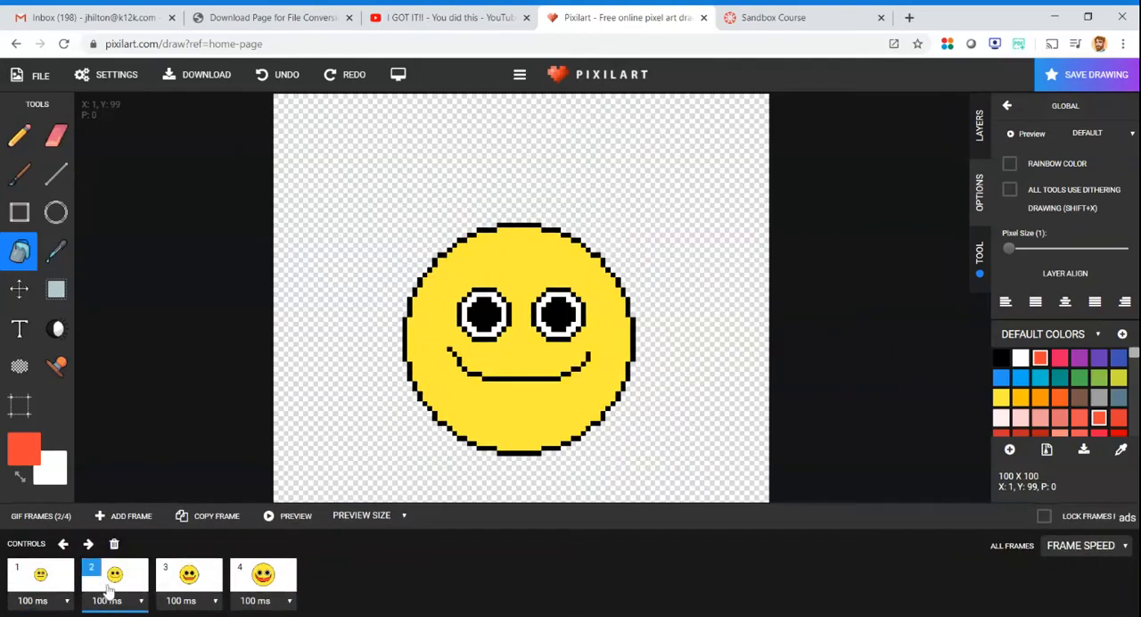
pyautogui.click(201, 579)
pyautogui.click(260, 577)
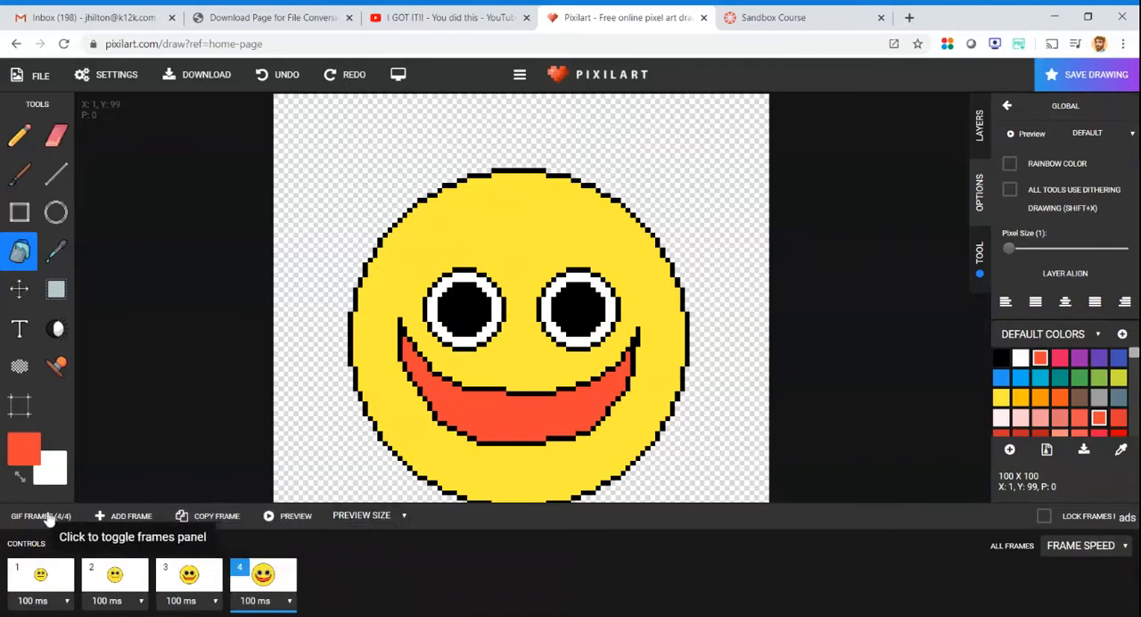
pyautogui.click(286, 515)
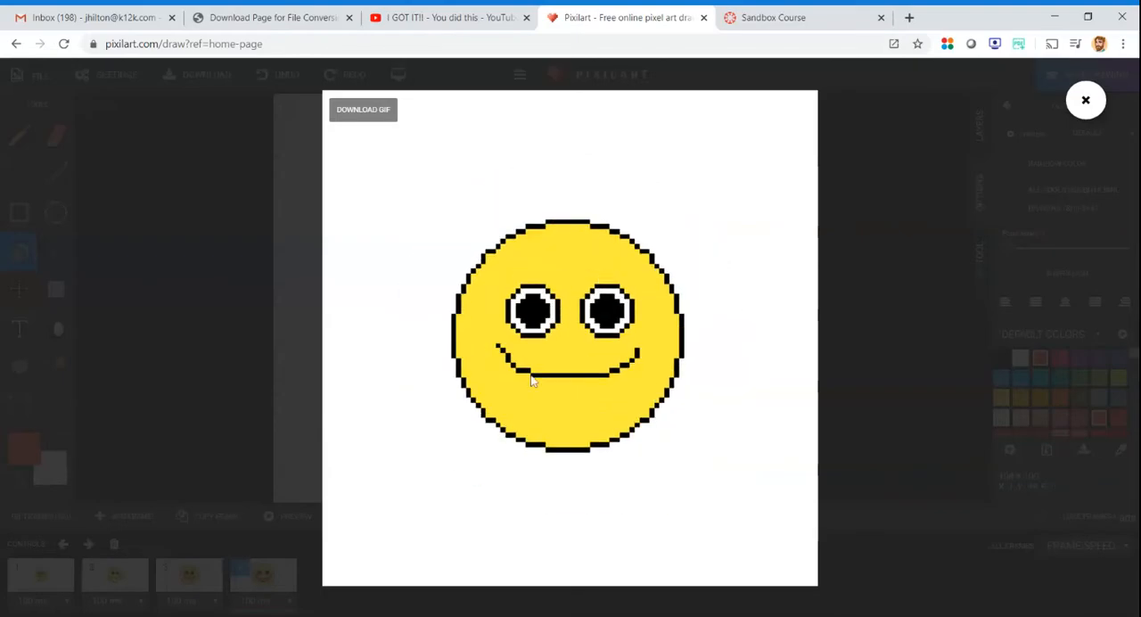
pyautogui.click(1086, 99)
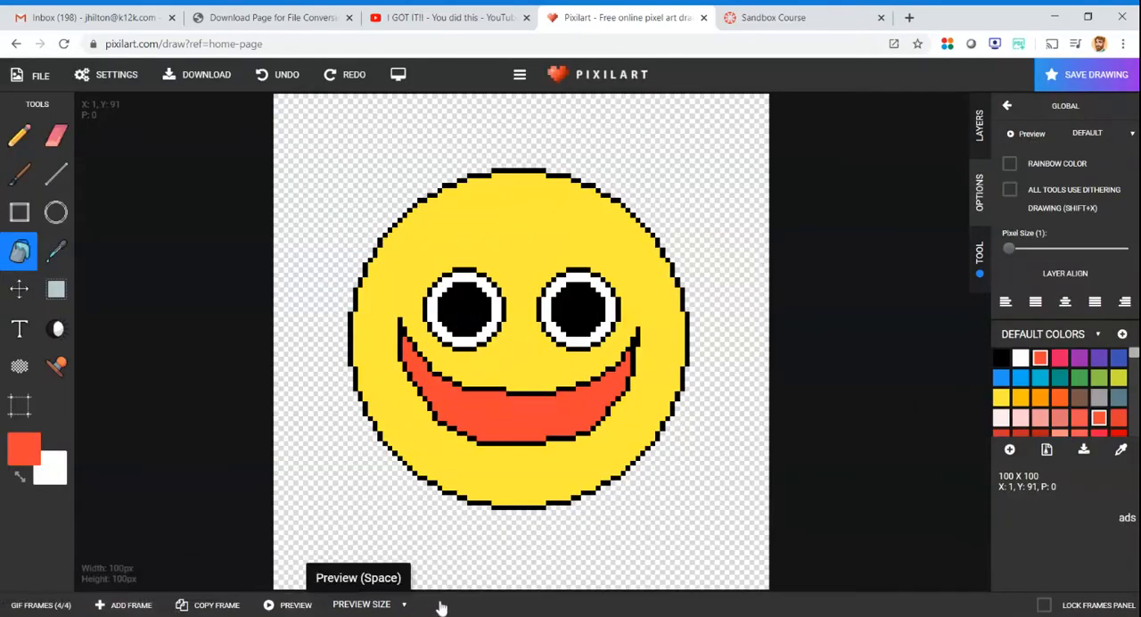
pyautogui.click(43, 605)
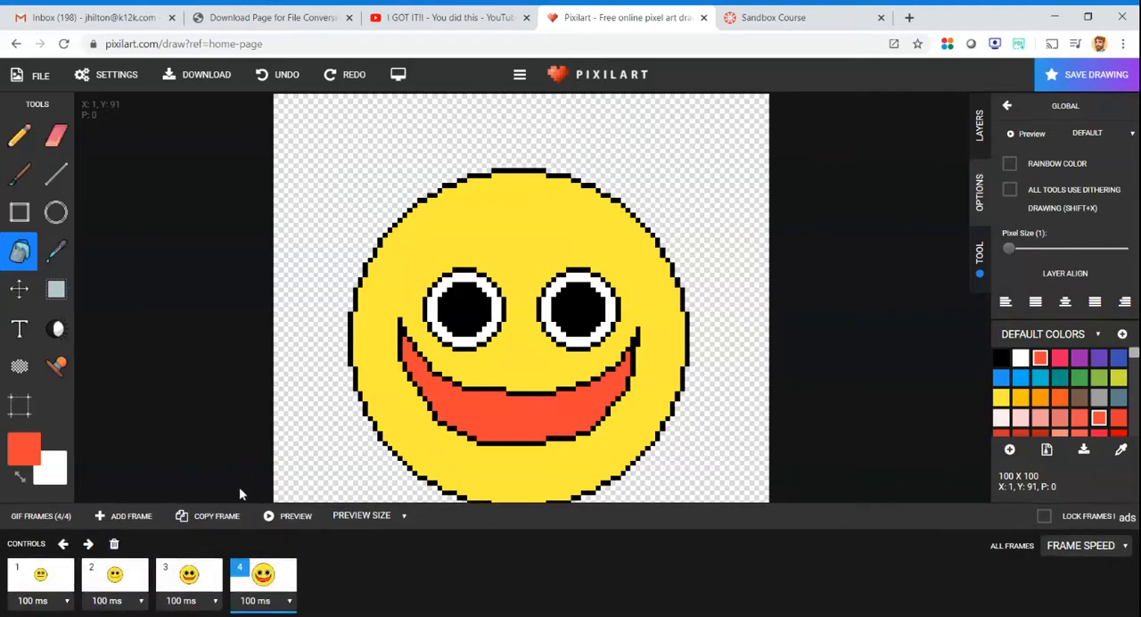
pyautogui.click(272, 578)
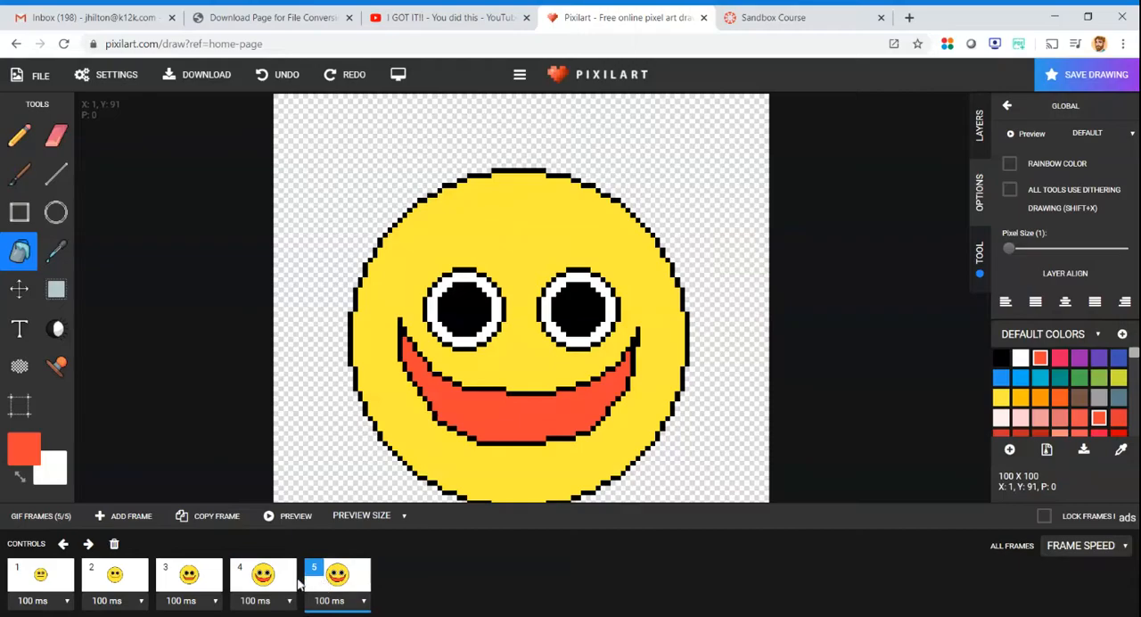
pyautogui.click(114, 545)
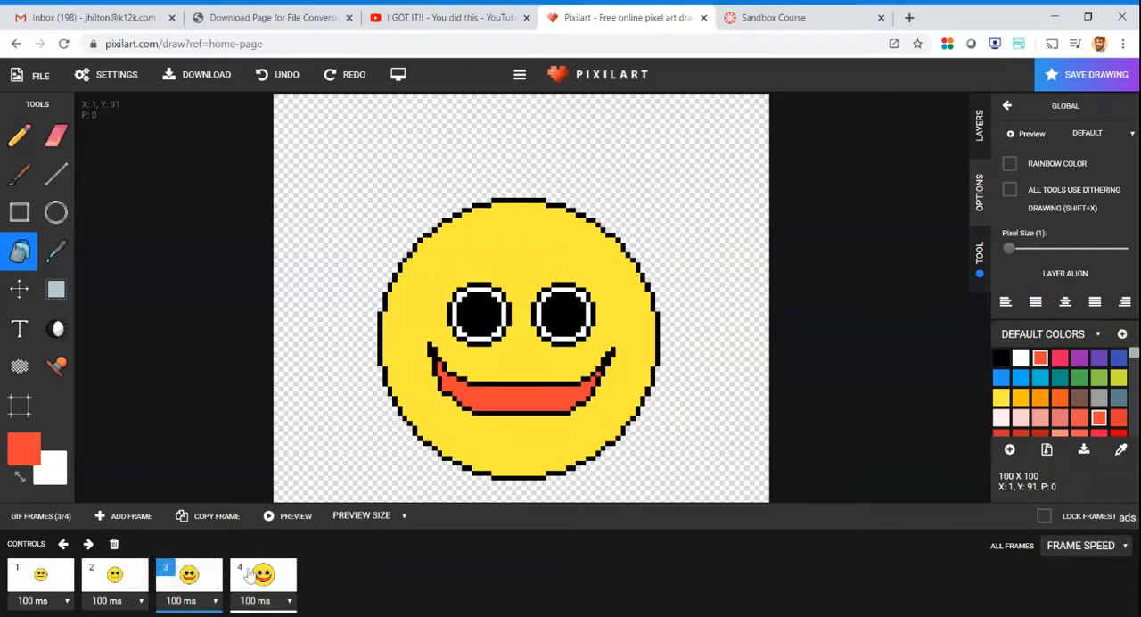
# - Duplicate frame 3, move the copy after the largest face as frame 5, and check the frame order
pyautogui.click(270, 575)
pyautogui.click(189, 575)
pyautogui.click(203, 517)
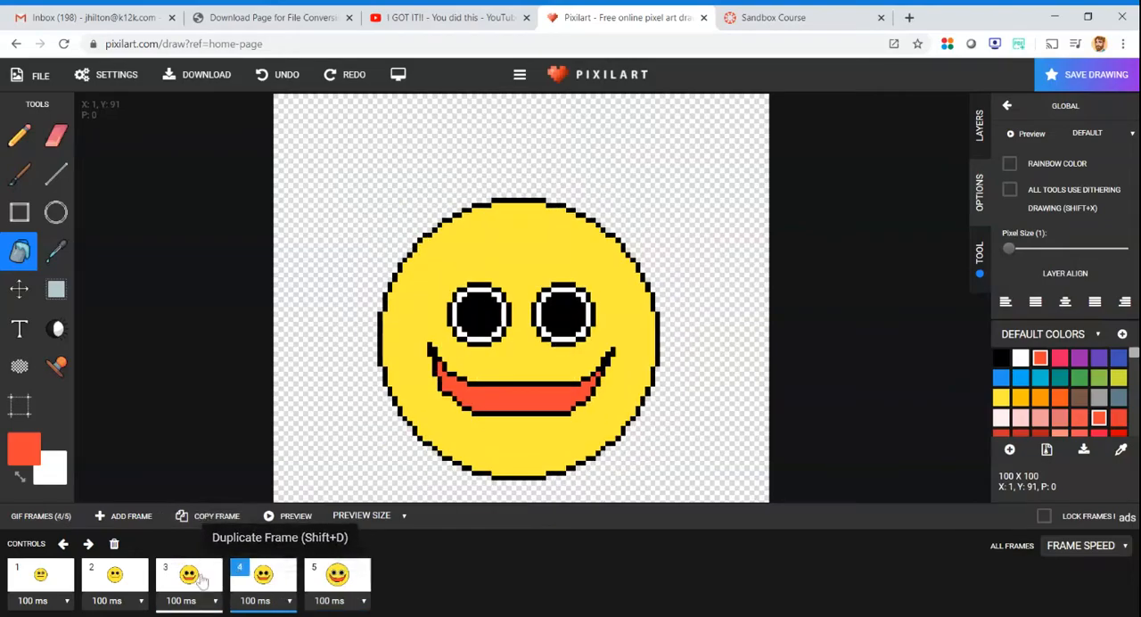
pyautogui.click(204, 581)
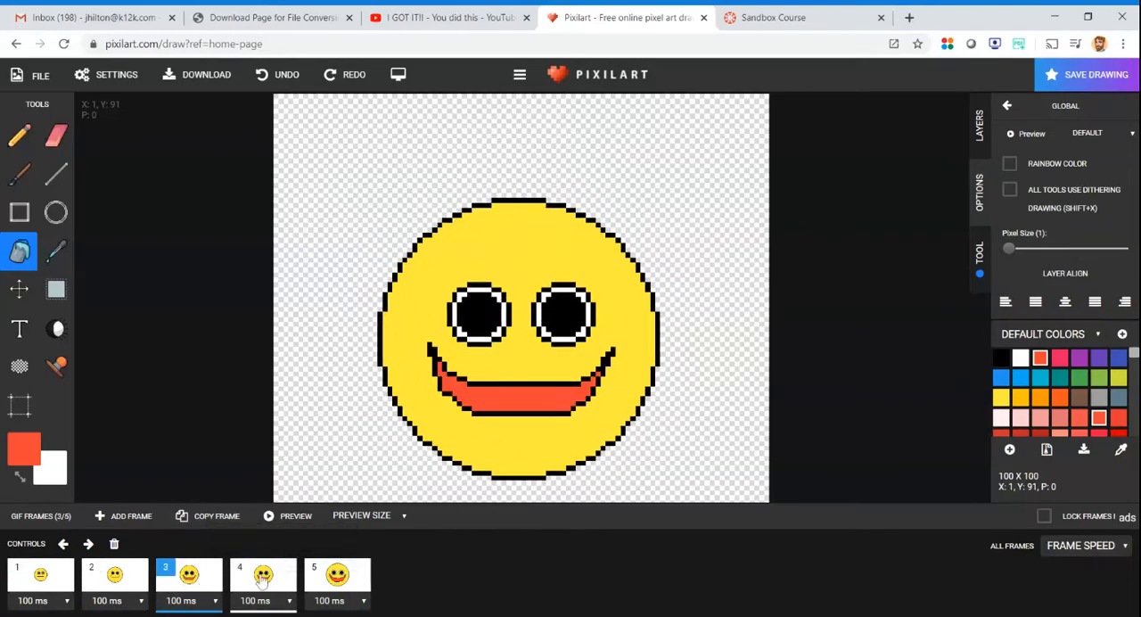
pyautogui.click(337, 577)
pyautogui.click(262, 581)
pyautogui.click(88, 543)
pyautogui.click(116, 578)
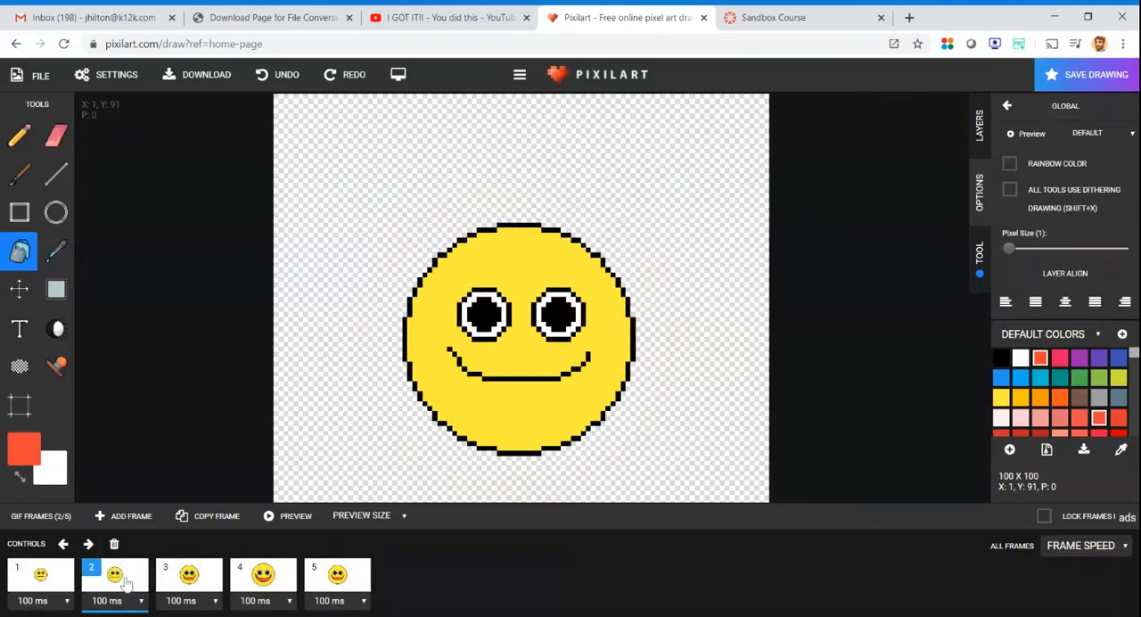
pyautogui.click(178, 579)
pyautogui.click(283, 581)
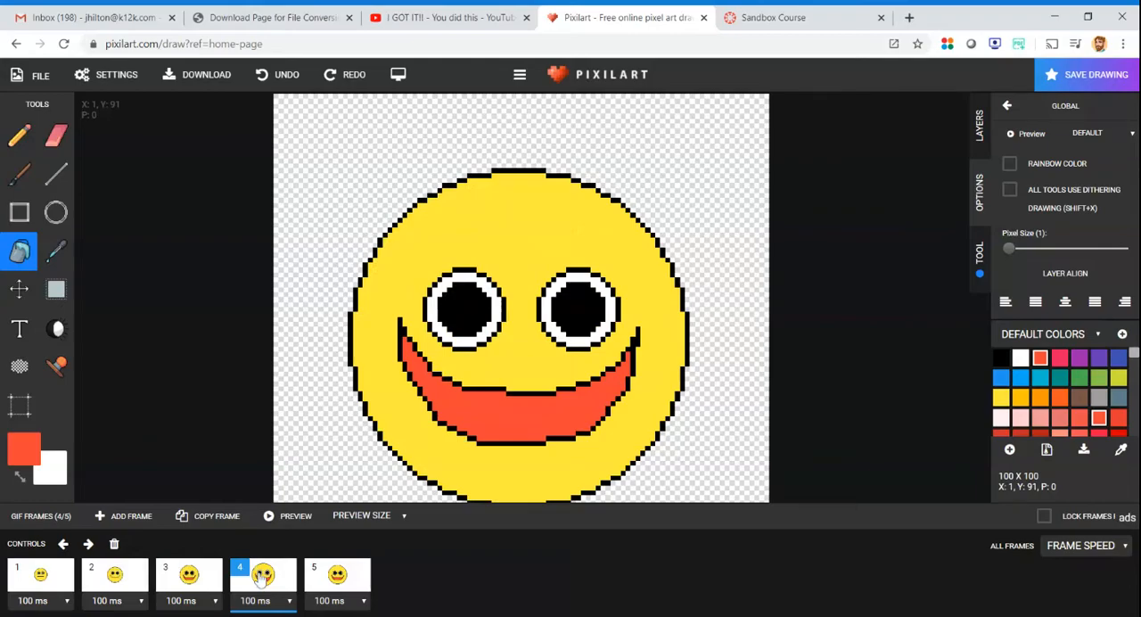
pyautogui.click(323, 575)
# - Duplicate frame 2 and compare the copy with the original
pyautogui.click(125, 578)
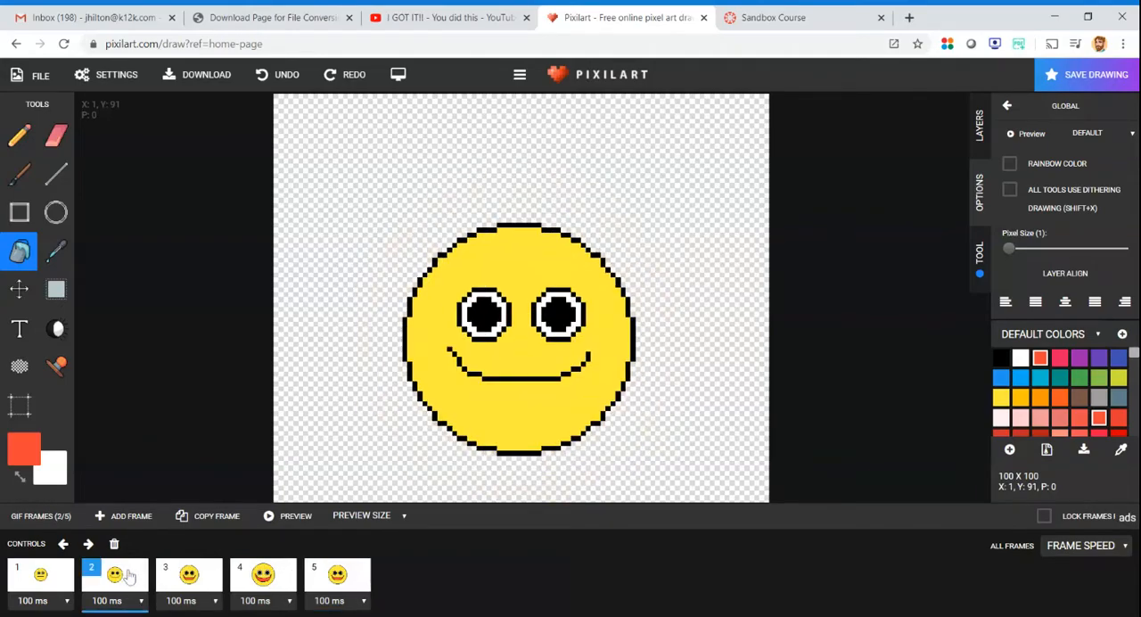
pyautogui.click(219, 519)
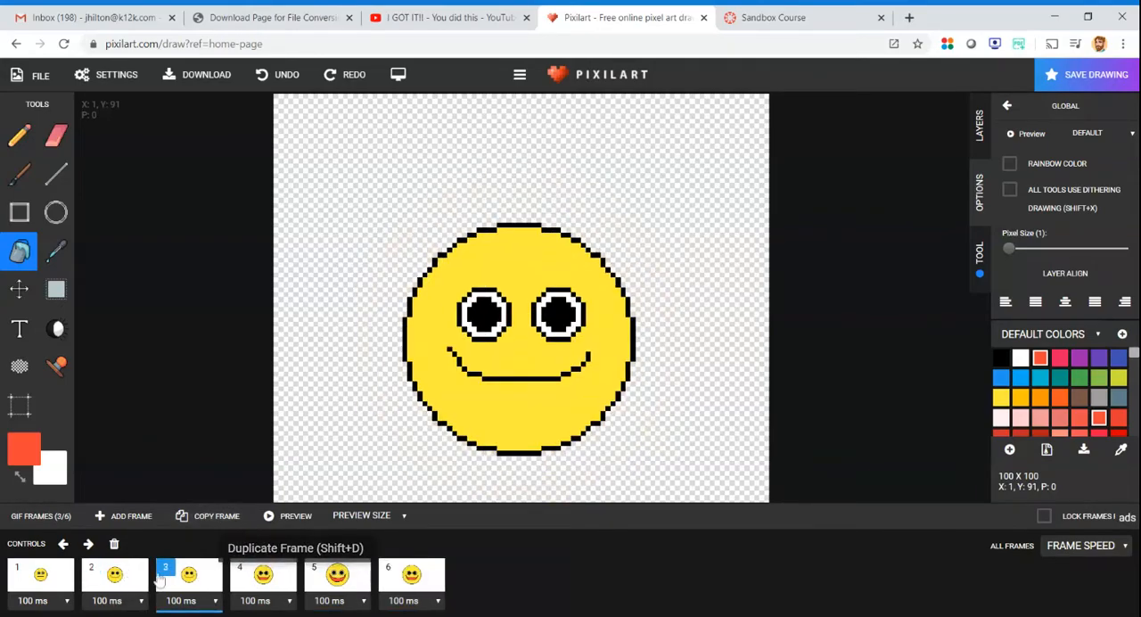
pyautogui.click(126, 589)
pyautogui.click(167, 585)
pyautogui.click(134, 585)
pyautogui.click(170, 584)
pyautogui.click(139, 582)
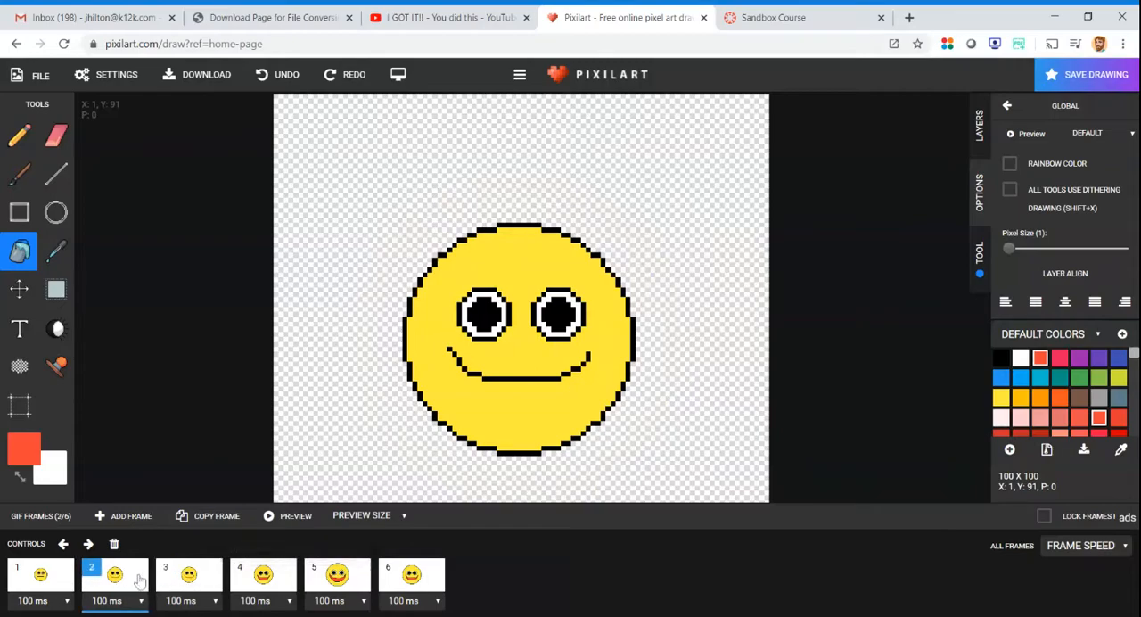
# - Move the duplicate of frame 2 to the end of the sequence as frame 6 and open frame 1
pyautogui.click(55, 517)
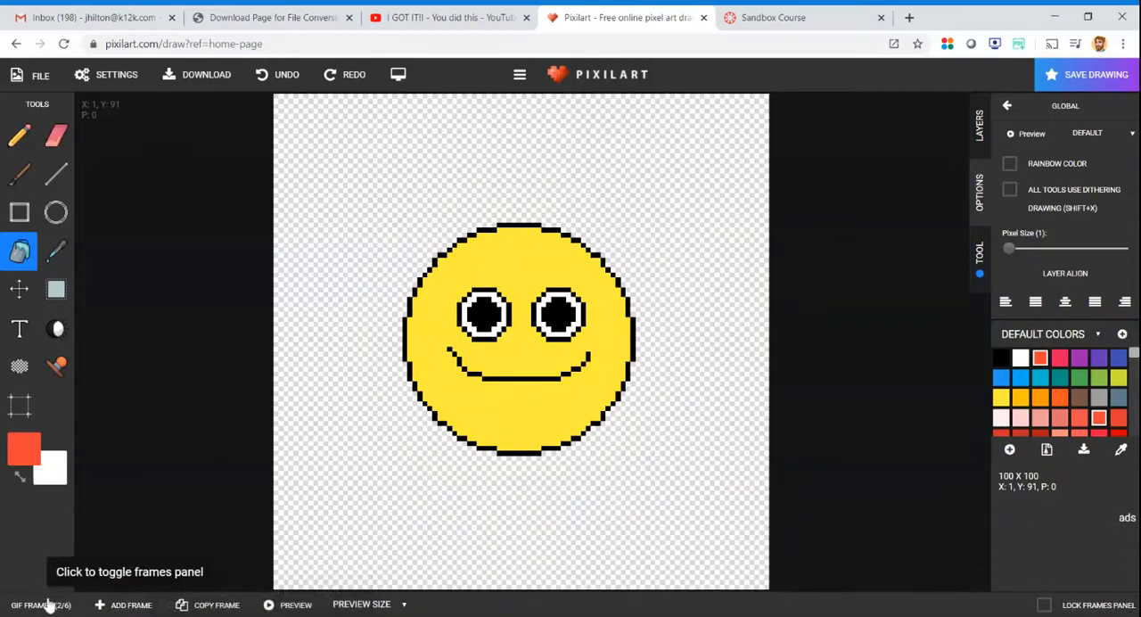
pyautogui.click(48, 607)
pyautogui.click(88, 542)
pyautogui.click(88, 543)
pyautogui.click(88, 543)
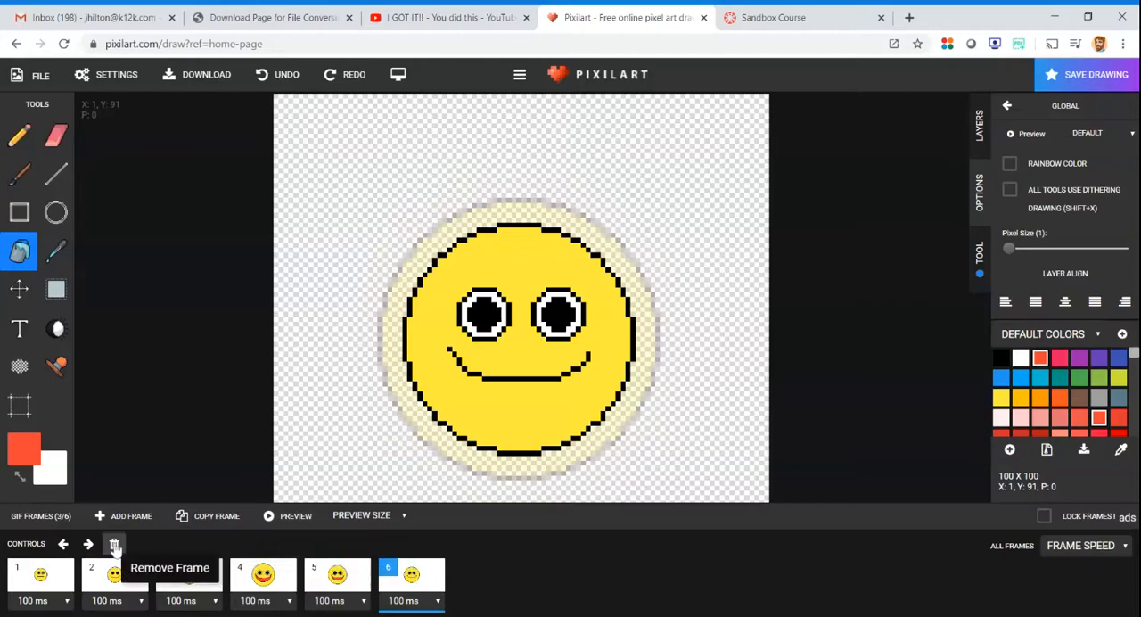
pyautogui.click(53, 575)
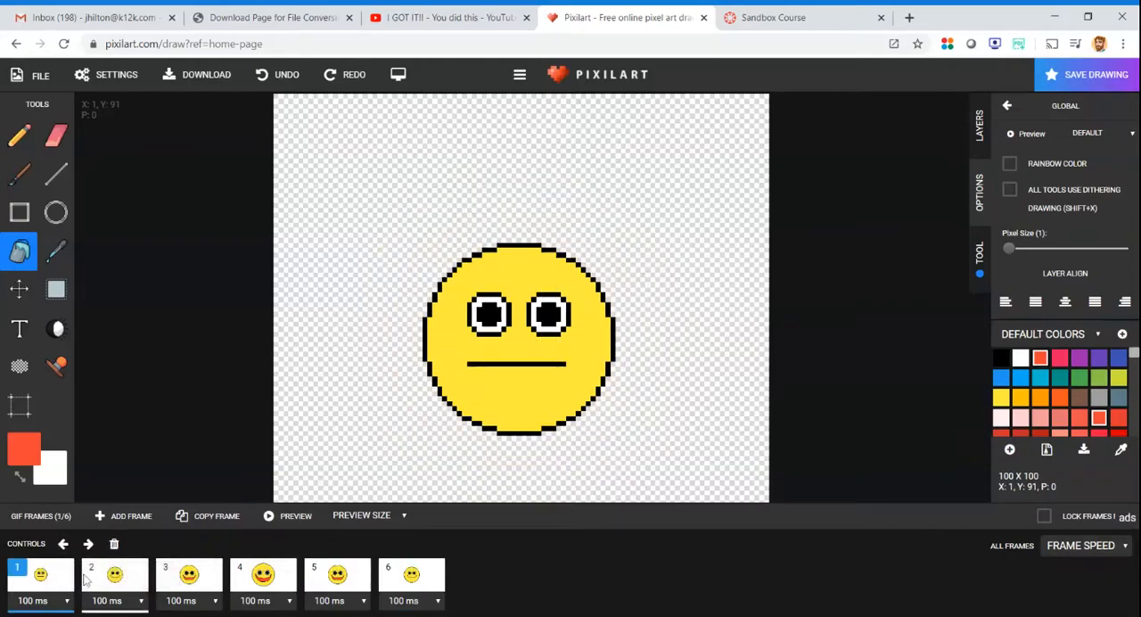
# - Review frames 2 to 6 in order and return to frame 1
pyautogui.click(89, 580)
pyautogui.click(178, 584)
pyautogui.click(257, 589)
pyautogui.click(337, 581)
pyautogui.click(399, 577)
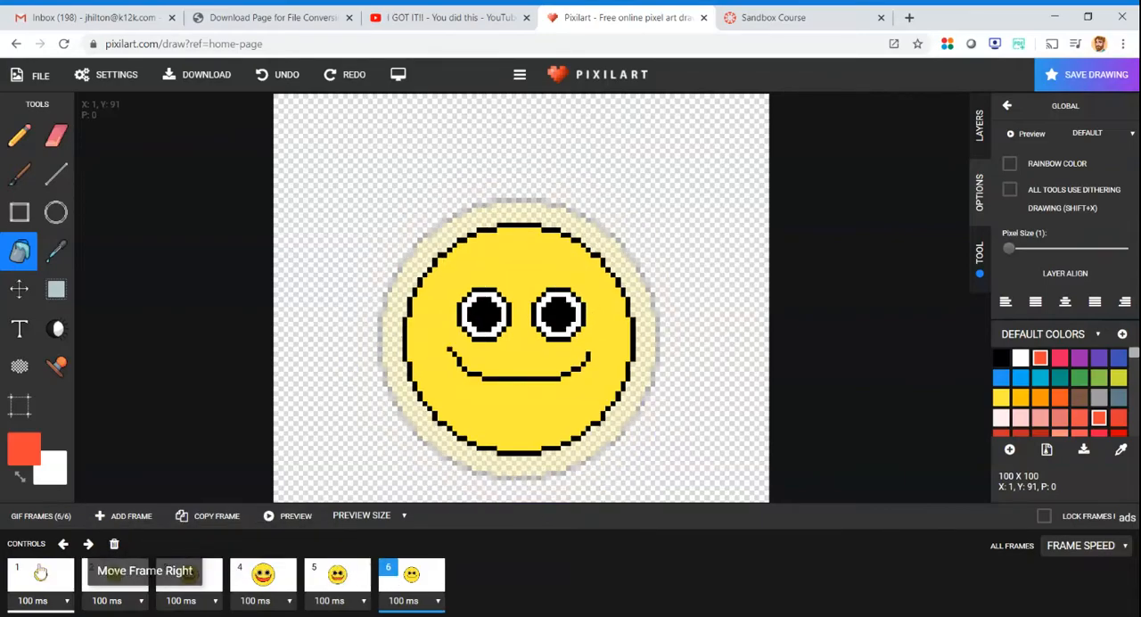
pyautogui.click(27, 599)
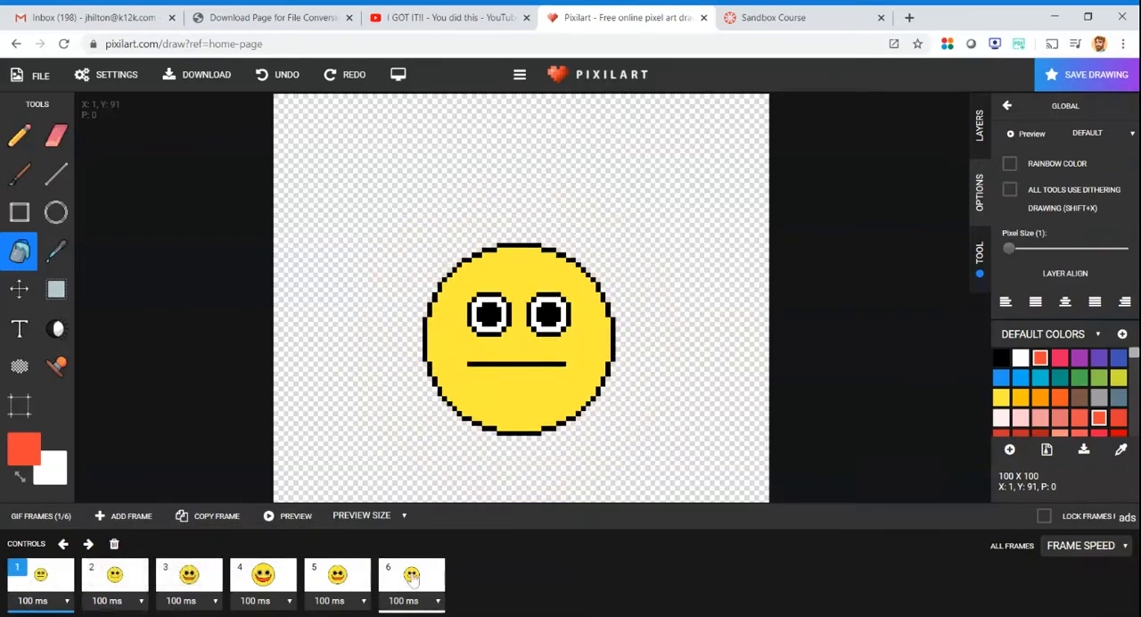
# - Try a duplicate of frame 1 at the end of the sequence as frame 7, and delete it
pyautogui.click(234, 519)
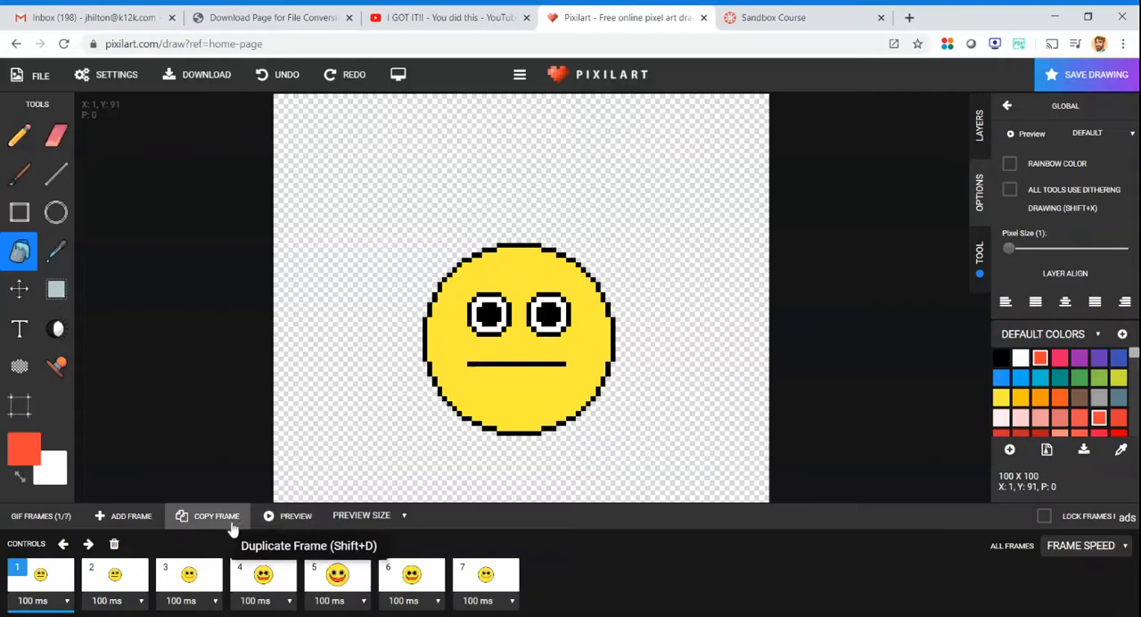
pyautogui.click(96, 581)
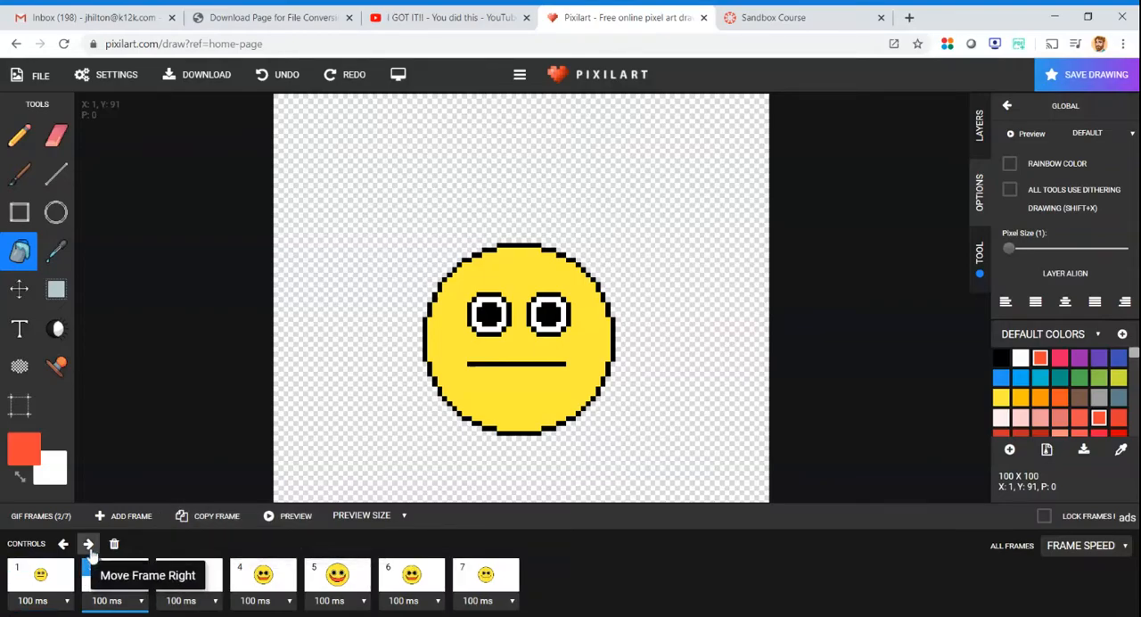
pyautogui.click(89, 545)
pyautogui.click(90, 546)
pyautogui.click(89, 546)
pyautogui.click(89, 546)
pyautogui.click(89, 546)
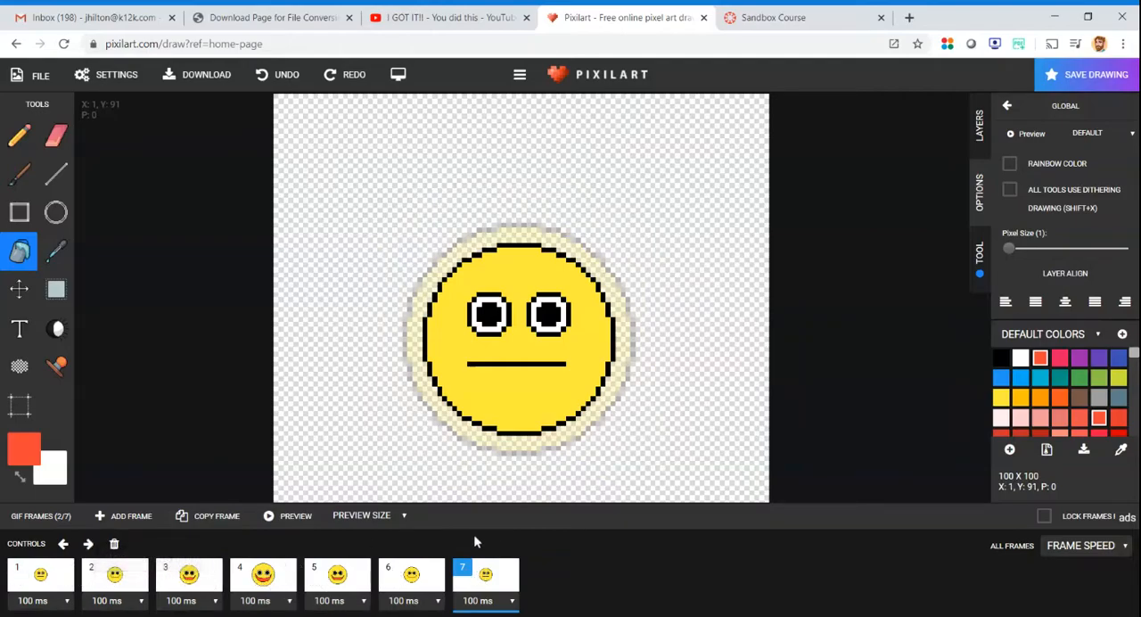
pyautogui.click(114, 544)
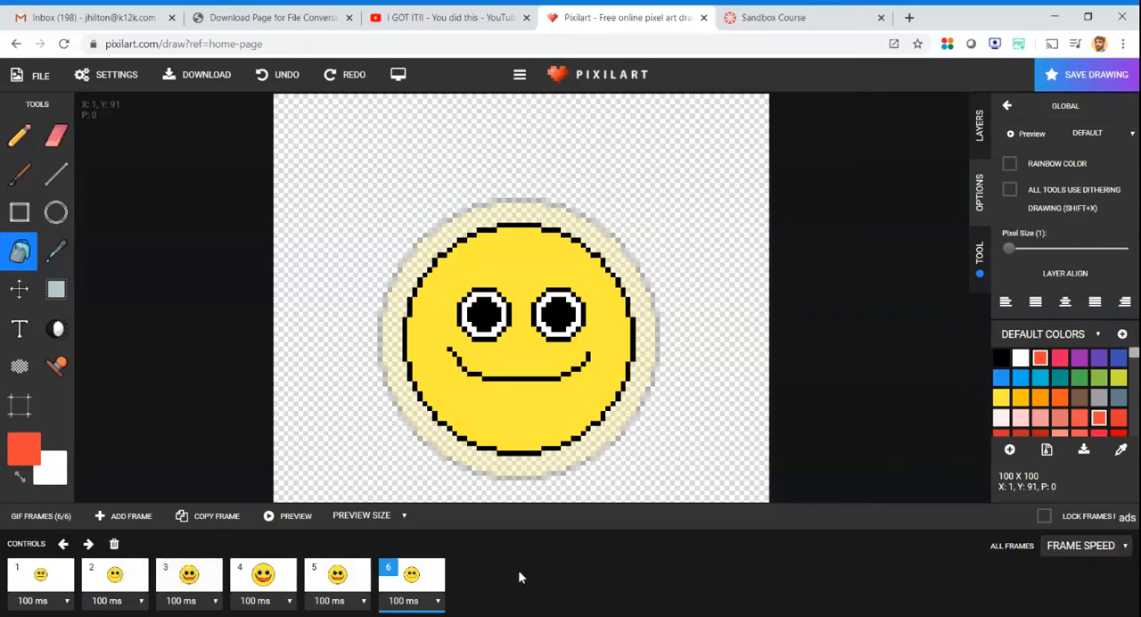
# - Review frames 1 to 6 in order and preview the six-frame animation
pyautogui.click(33, 579)
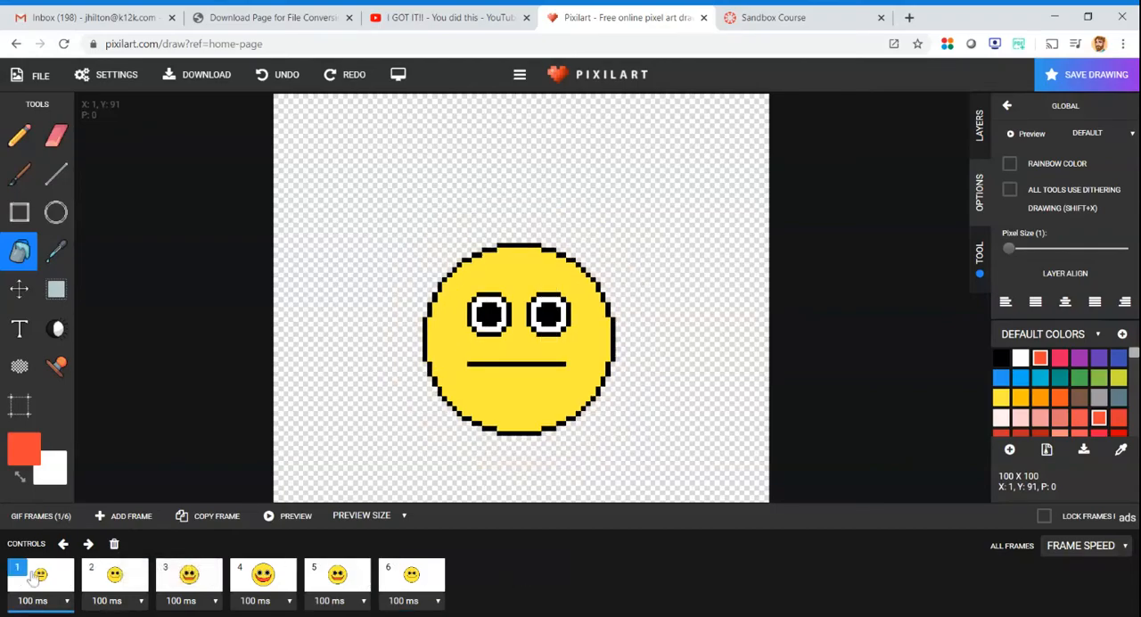
pyautogui.click(89, 578)
pyautogui.click(187, 576)
pyautogui.click(261, 577)
pyautogui.click(338, 580)
pyautogui.click(408, 577)
pyautogui.click(54, 577)
pyautogui.click(293, 522)
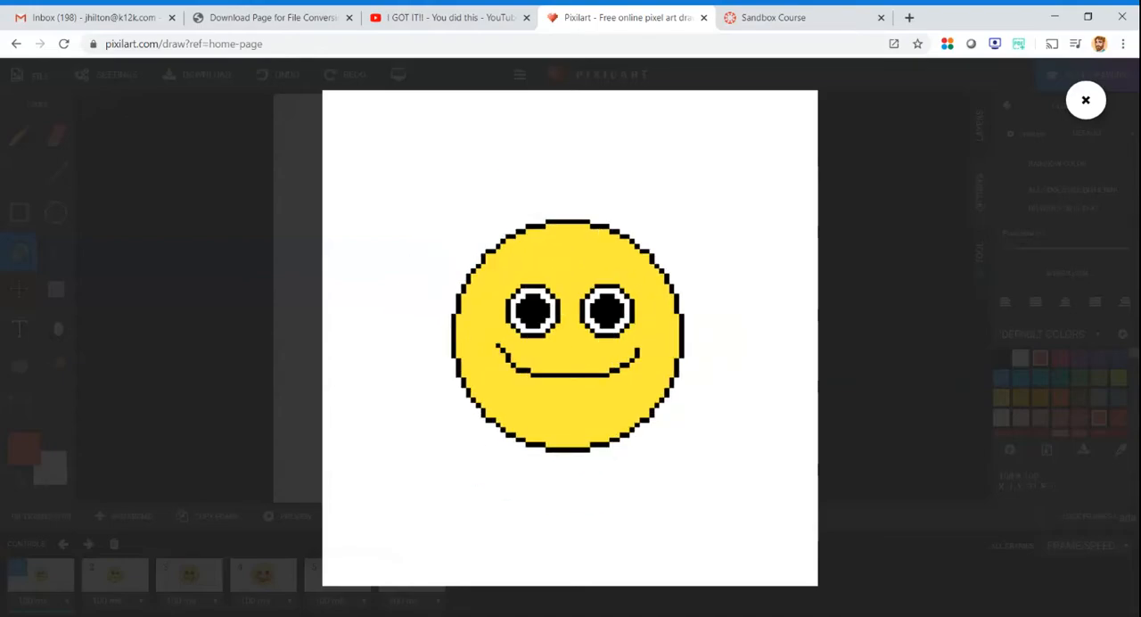
pyautogui.click(1086, 101)
# - Fill the transparent background of frames 1 and 2 with teal using the Bucket tool
pyautogui.click(41, 604)
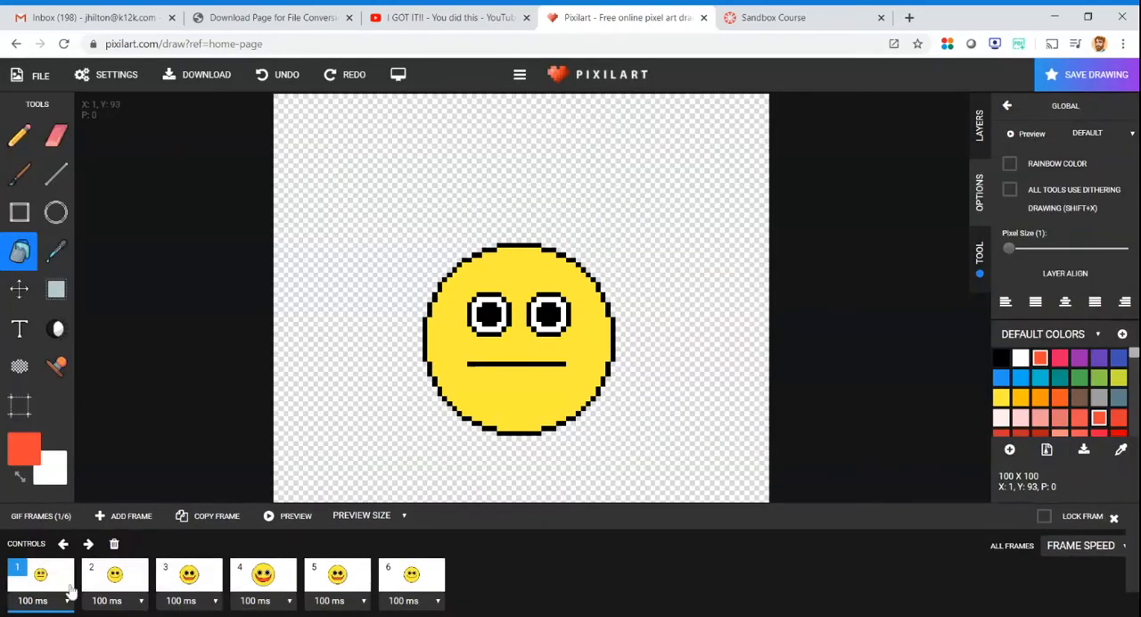
pyautogui.click(576, 520)
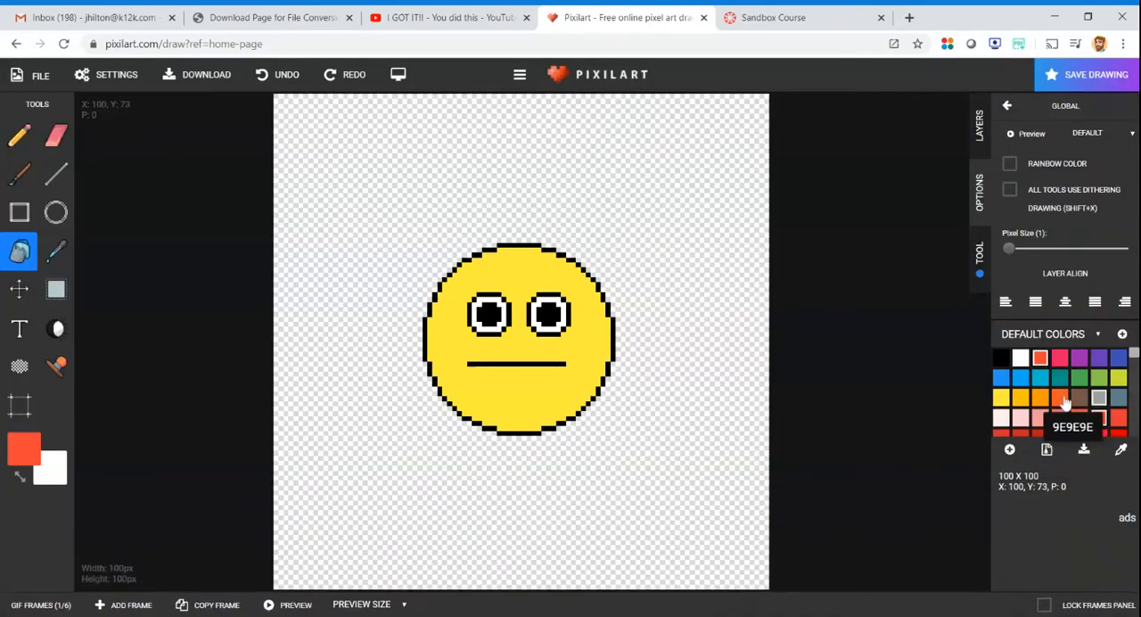
pyautogui.click(1060, 377)
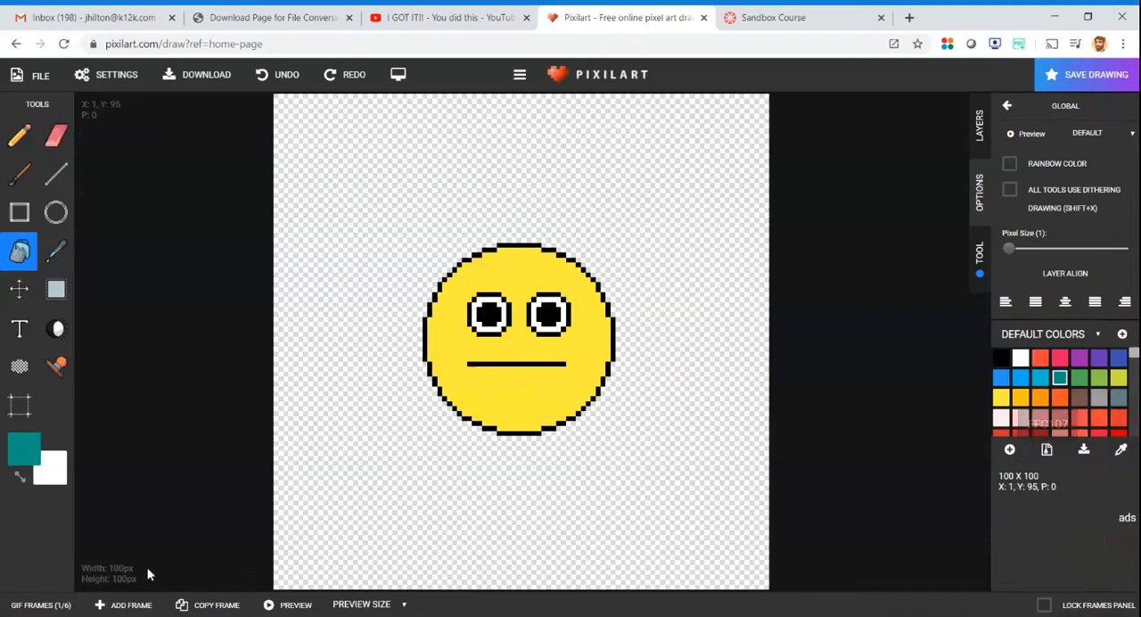
pyautogui.click(26, 602)
pyautogui.click(331, 349)
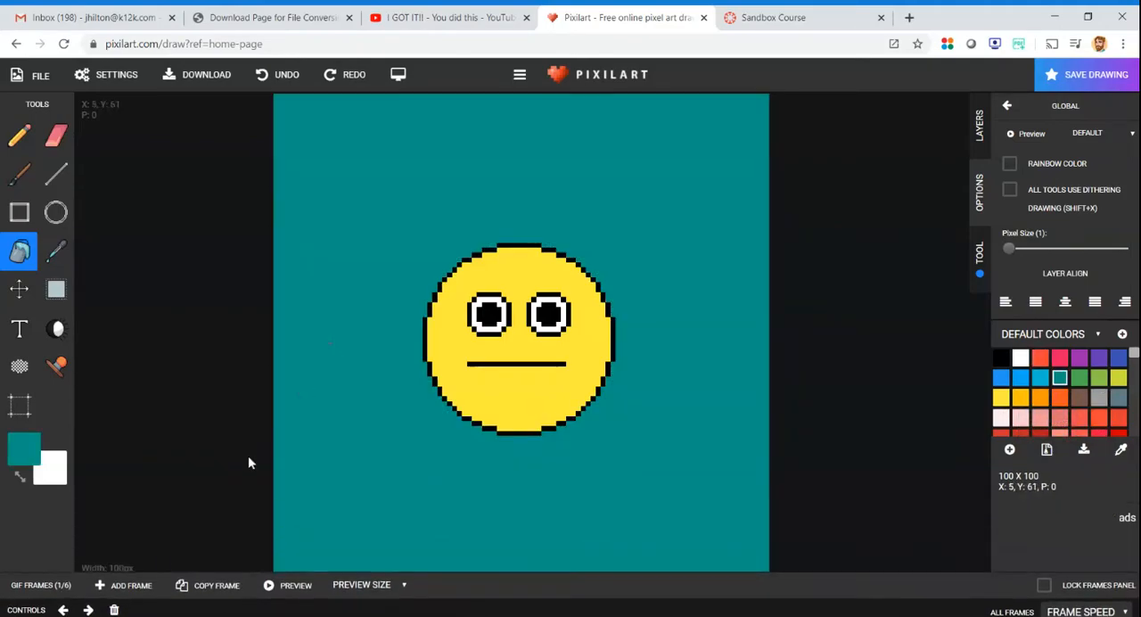
pyautogui.click(69, 608)
pyautogui.click(113, 592)
pyautogui.click(308, 473)
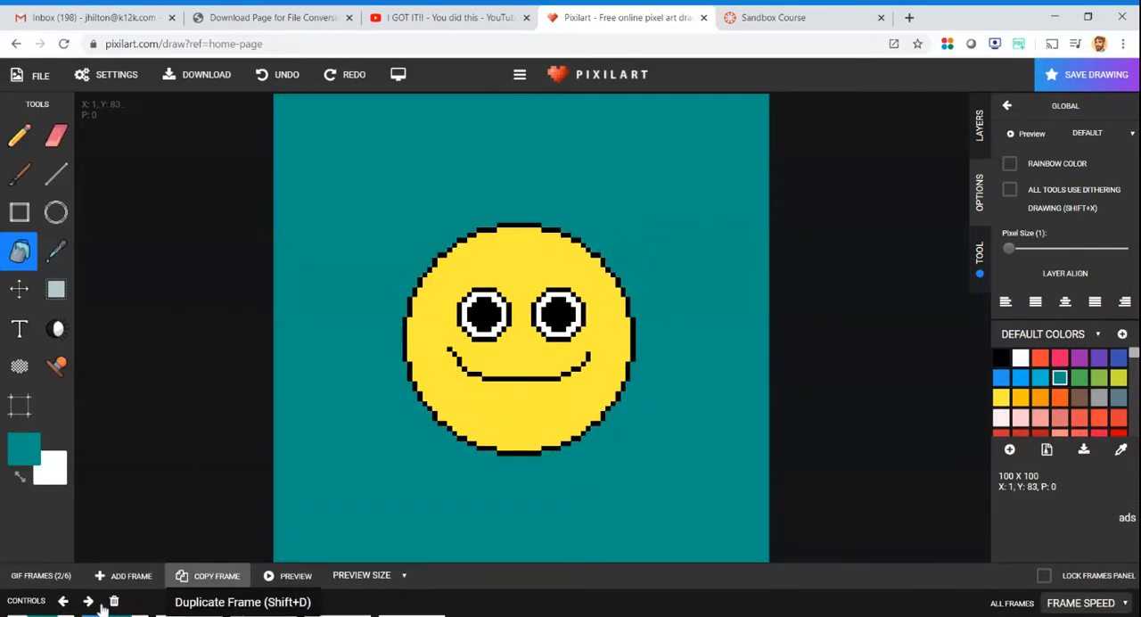
# - Fill the background of frames 3 and 4 with the same teal
pyautogui.click(31, 604)
pyautogui.click(189, 575)
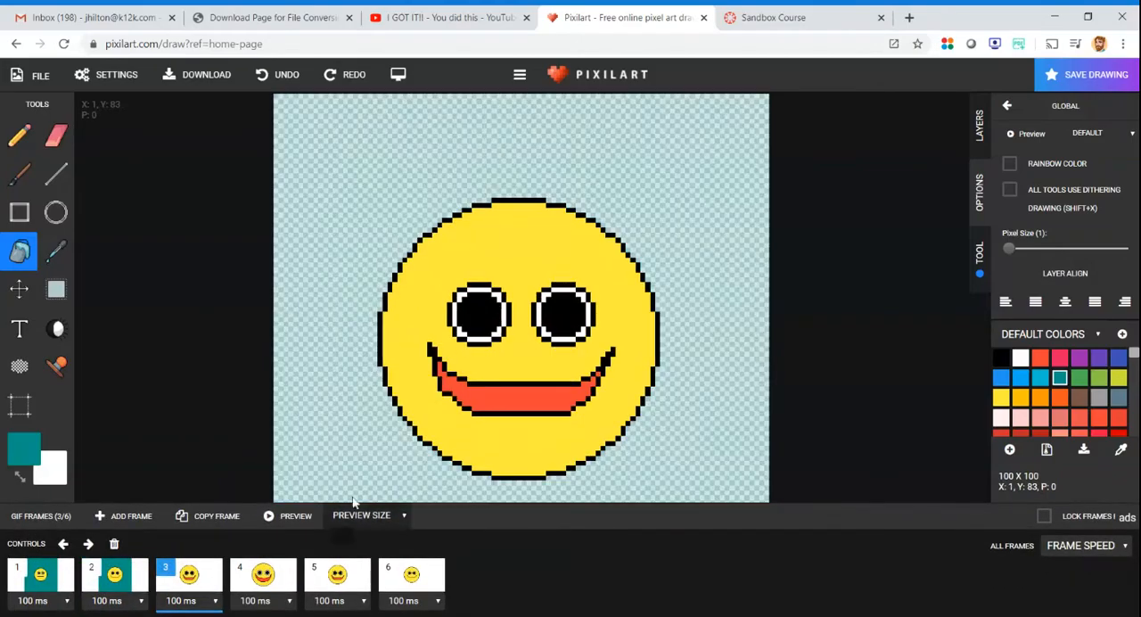
pyautogui.click(361, 418)
pyautogui.click(30, 603)
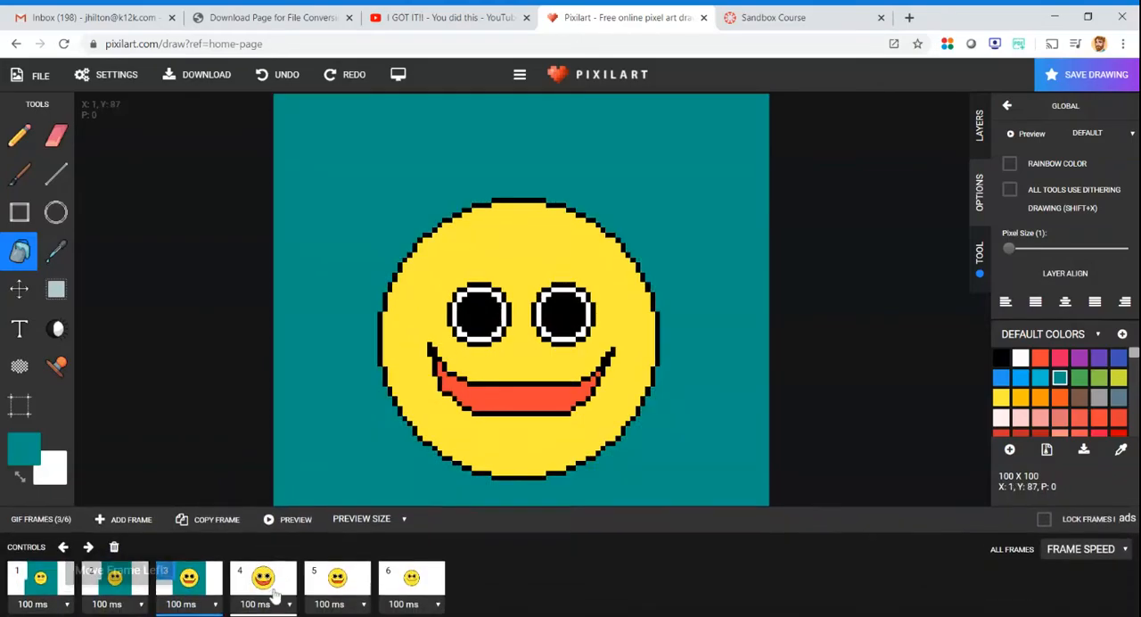
pyautogui.click(284, 583)
pyautogui.click(348, 420)
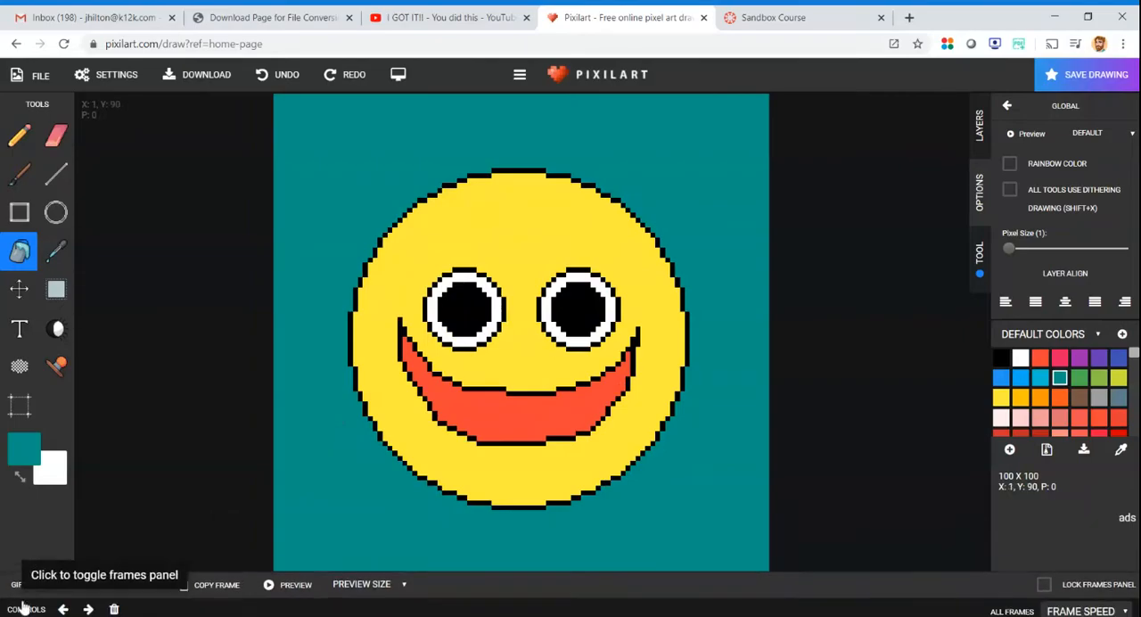
# - Fill the background of frames 5 and 6 with the same teal
pyautogui.click(31, 603)
pyautogui.click(309, 583)
pyautogui.click(324, 453)
pyautogui.click(51, 605)
pyautogui.click(405, 578)
pyautogui.click(352, 448)
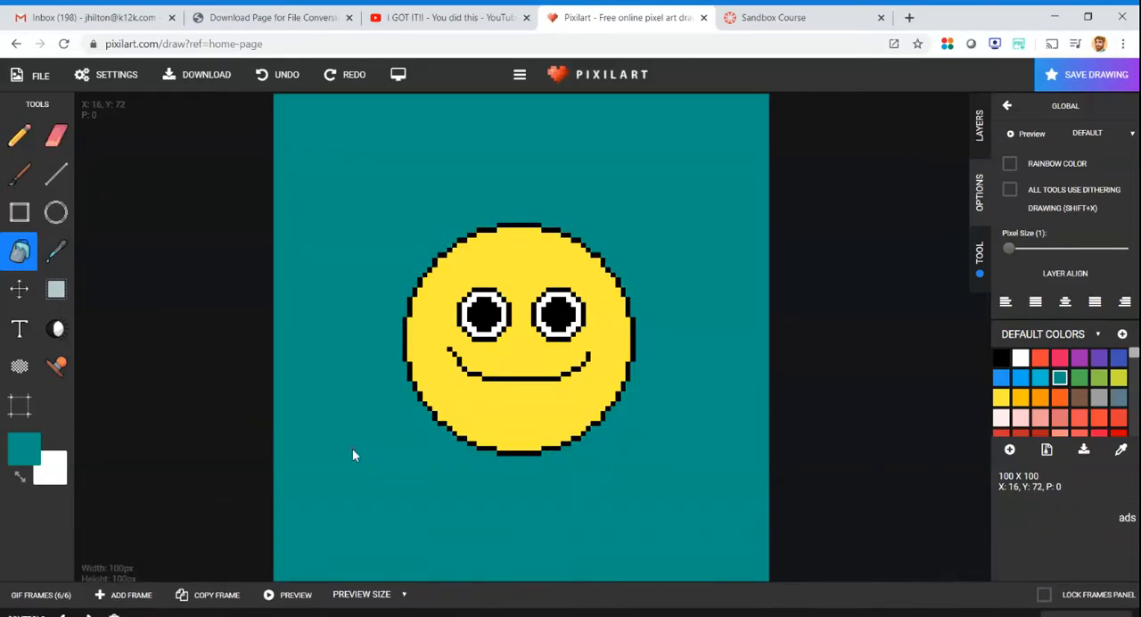
# - Preview the animation with its teal background, check frames 4 and 5, and preview it again
pyautogui.click(36, 604)
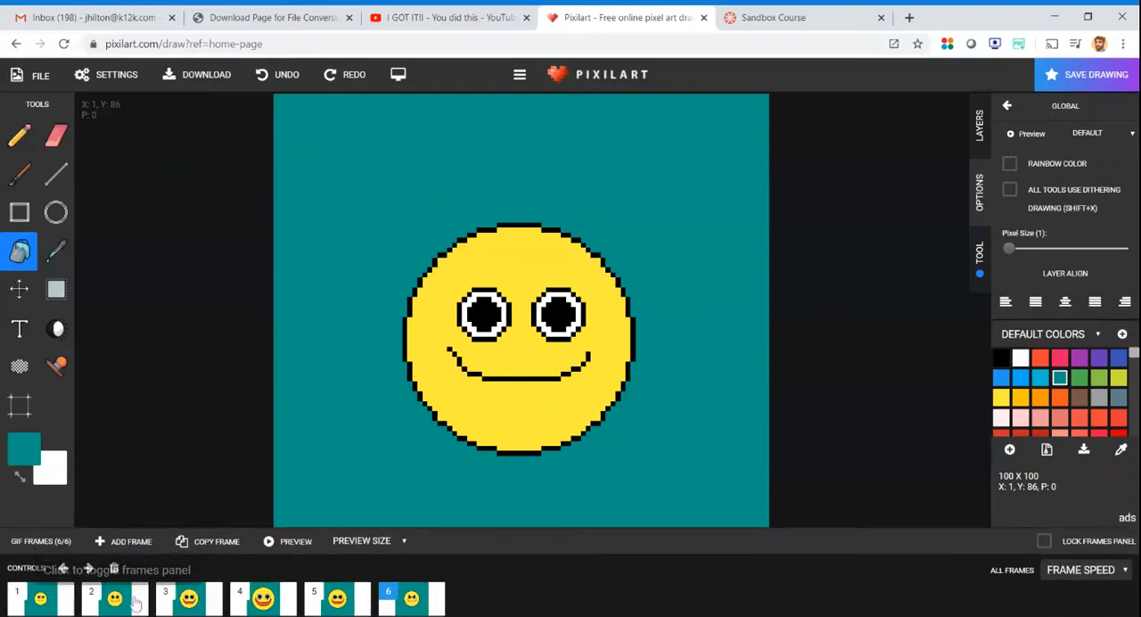
pyautogui.click(278, 523)
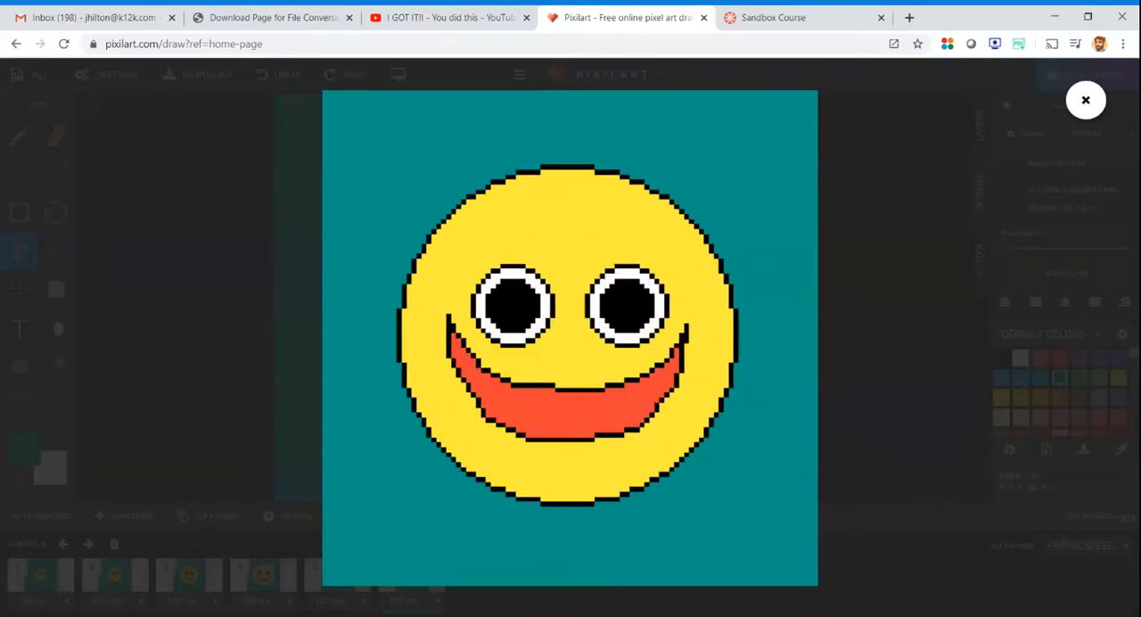
pyautogui.click(1085, 99)
pyautogui.click(48, 605)
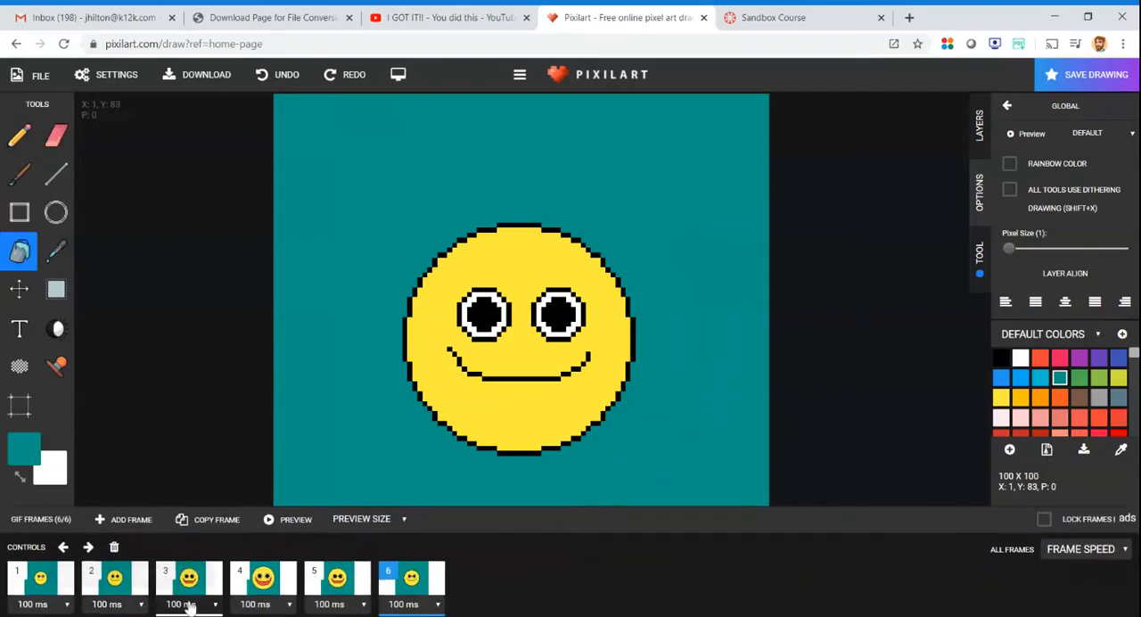
pyautogui.click(264, 581)
pyautogui.click(327, 580)
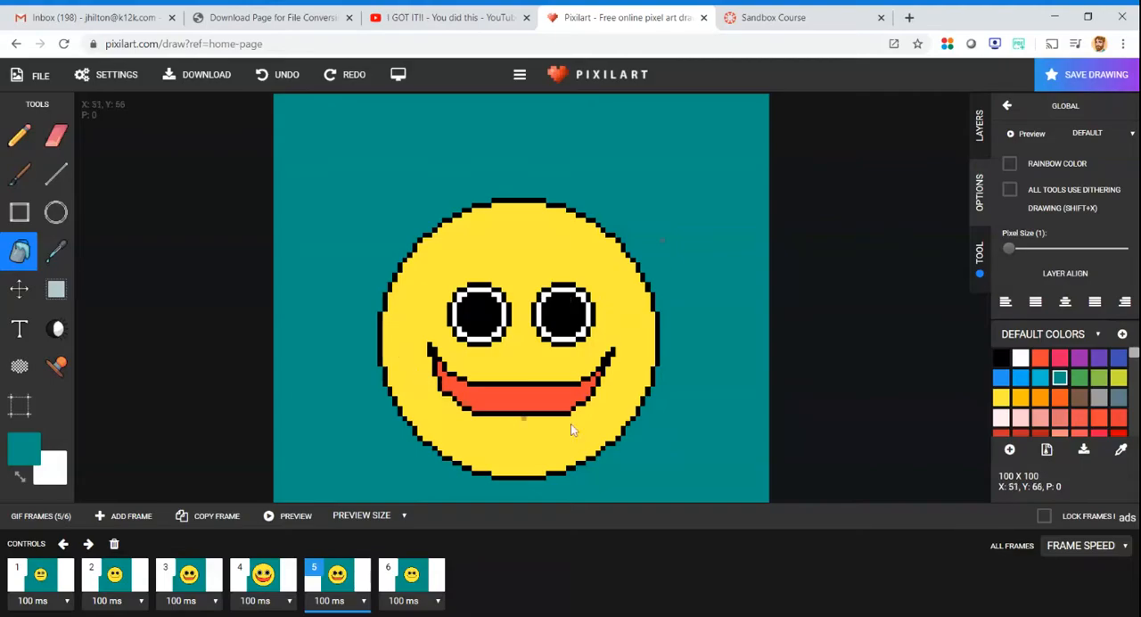
pyautogui.click(293, 526)
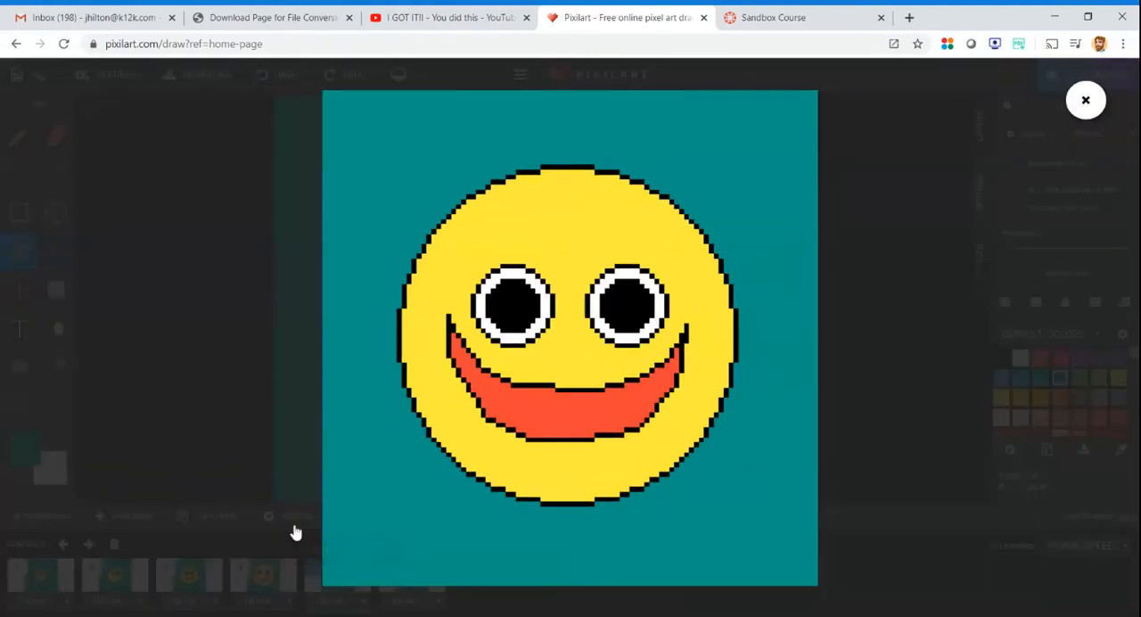
pyautogui.click(1085, 99)
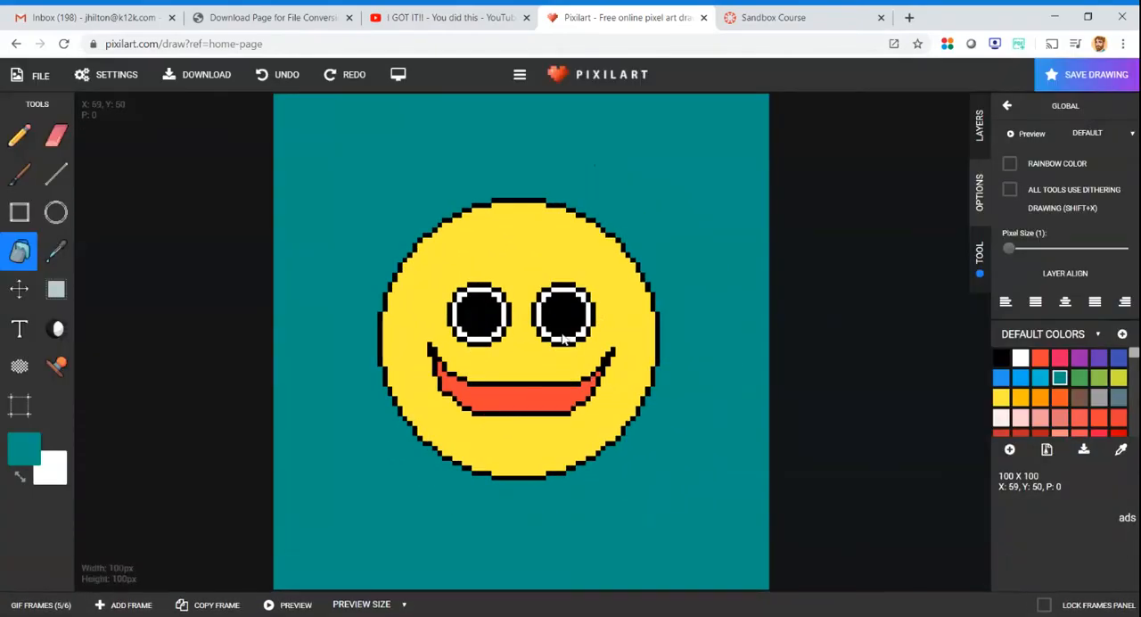
# - Draw a black tongue outline about 7 by 5 pixels with a short centre line below the mouth in frame 2, using the Line tool
pyautogui.scroll(2, 503, 452)
pyautogui.scroll(-2, 535, 298)
pyautogui.click(55, 174)
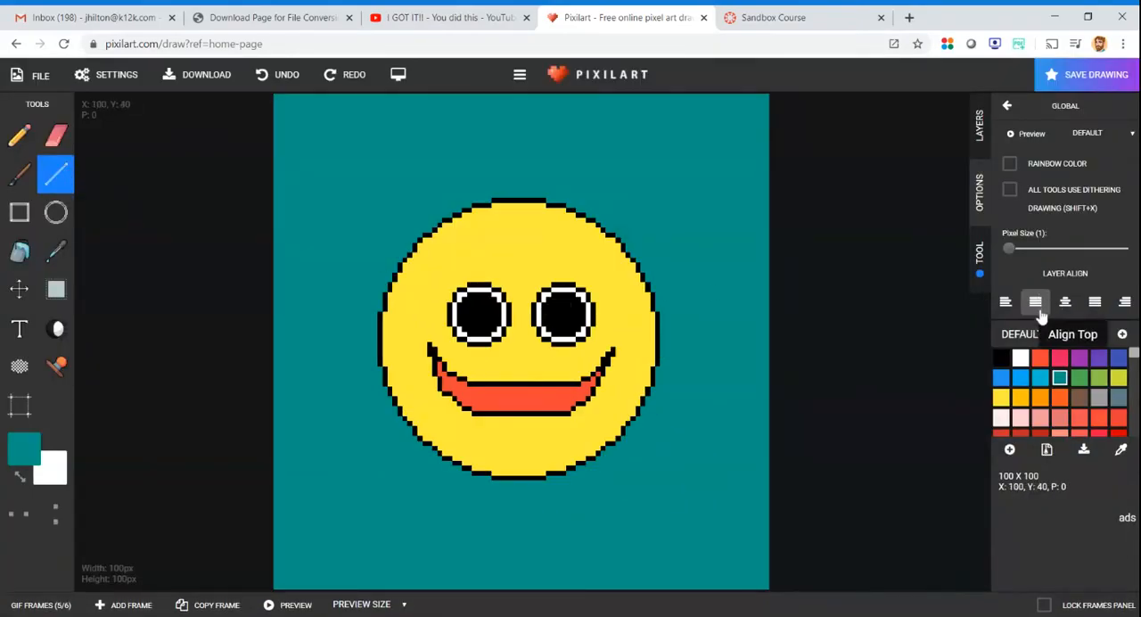
pyautogui.click(1001, 358)
pyautogui.scroll(2, 516, 424)
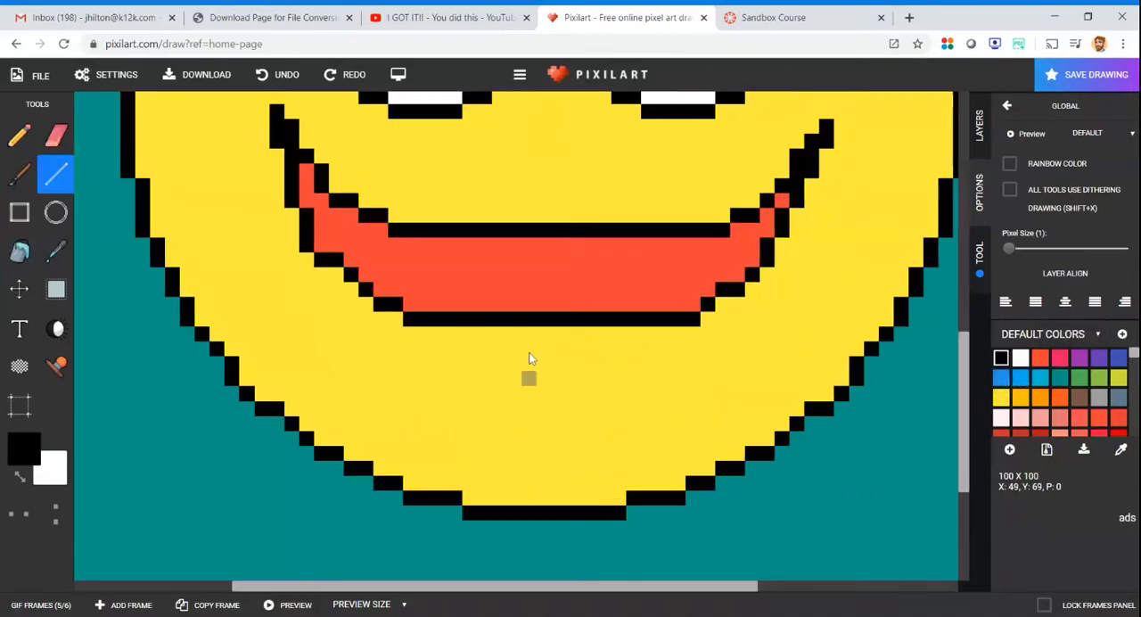
pyautogui.click(36, 604)
pyautogui.click(182, 575)
pyautogui.click(91, 581)
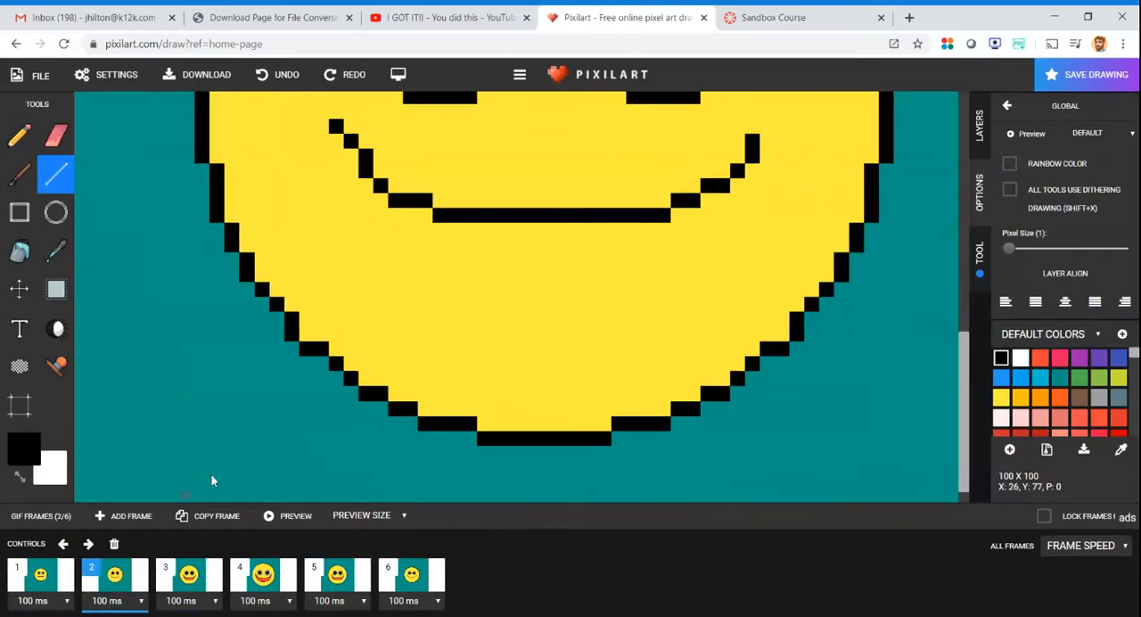
pyautogui.moveTo(499, 223)
pyautogui.mouseDown()
pyautogui.moveTo(500, 276)
pyautogui.moveTo(576, 288)
pyautogui.mouseUp()
pyautogui.click(513, 284)
pyautogui.click(575, 276)
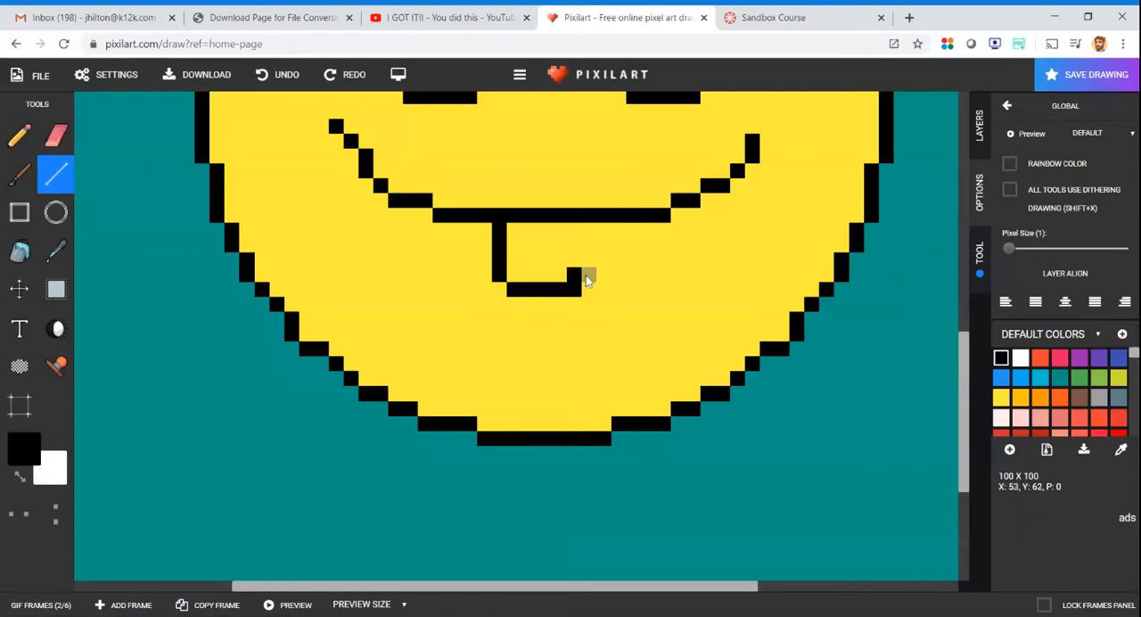
pyautogui.click(281, 75)
pyautogui.moveTo(574, 288)
pyautogui.mouseDown()
pyautogui.moveTo(589, 235)
pyautogui.moveTo(543, 229)
pyautogui.moveTo(543, 247)
pyautogui.mouseUp()
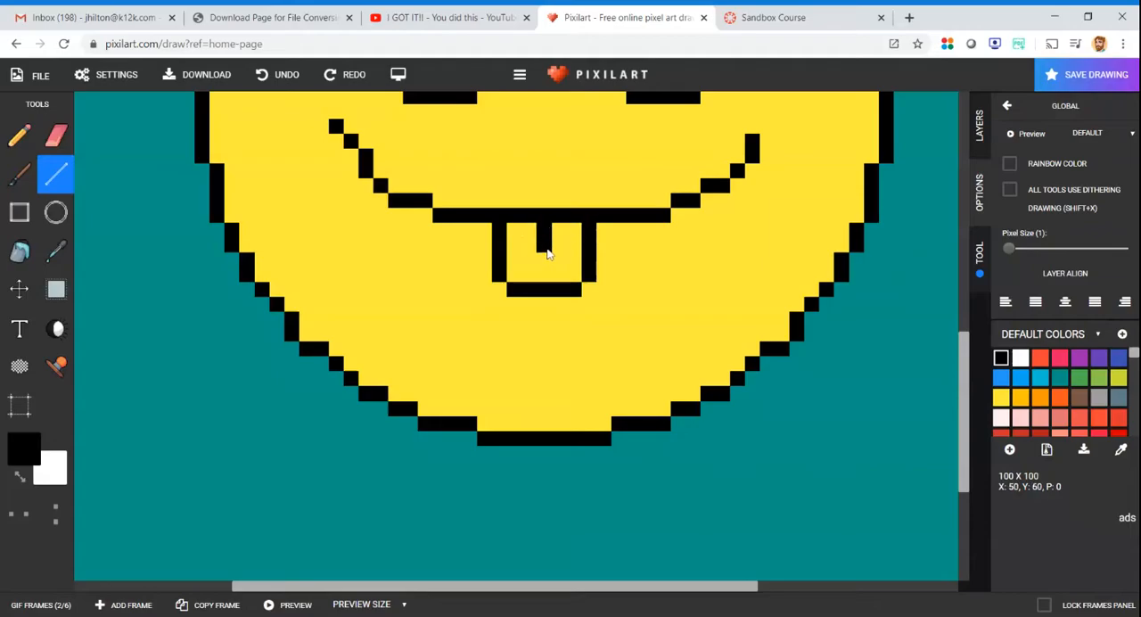
# - Fill the tongue in frame 2 with the orange-red mouth colour using the Bucket tool
pyautogui.click(1045, 361)
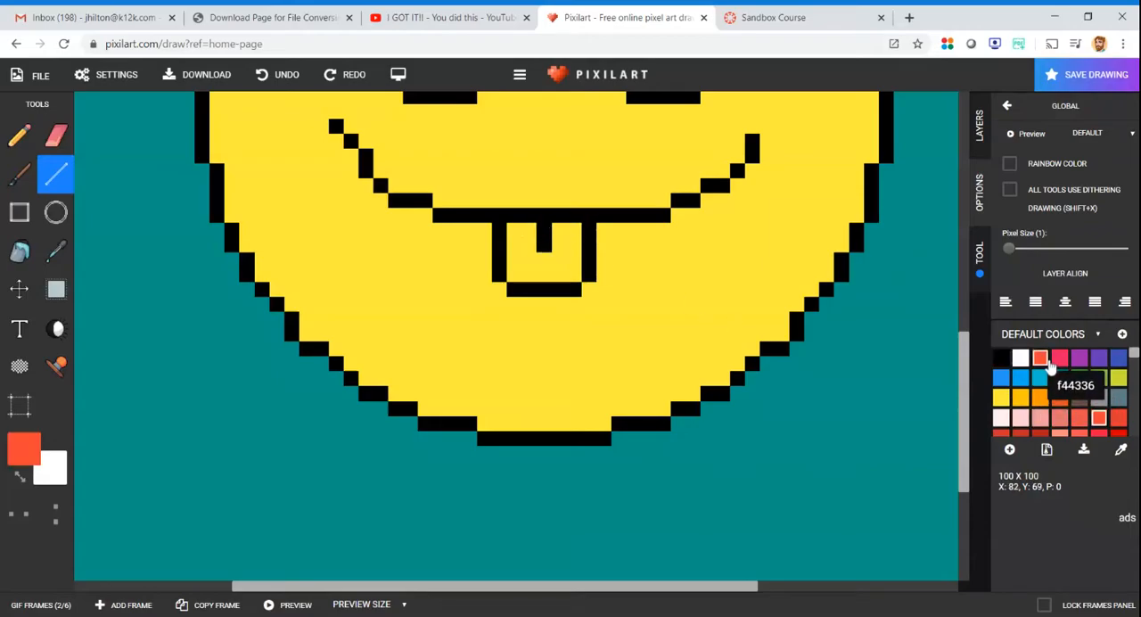
pyautogui.click(20, 251)
pyautogui.click(519, 259)
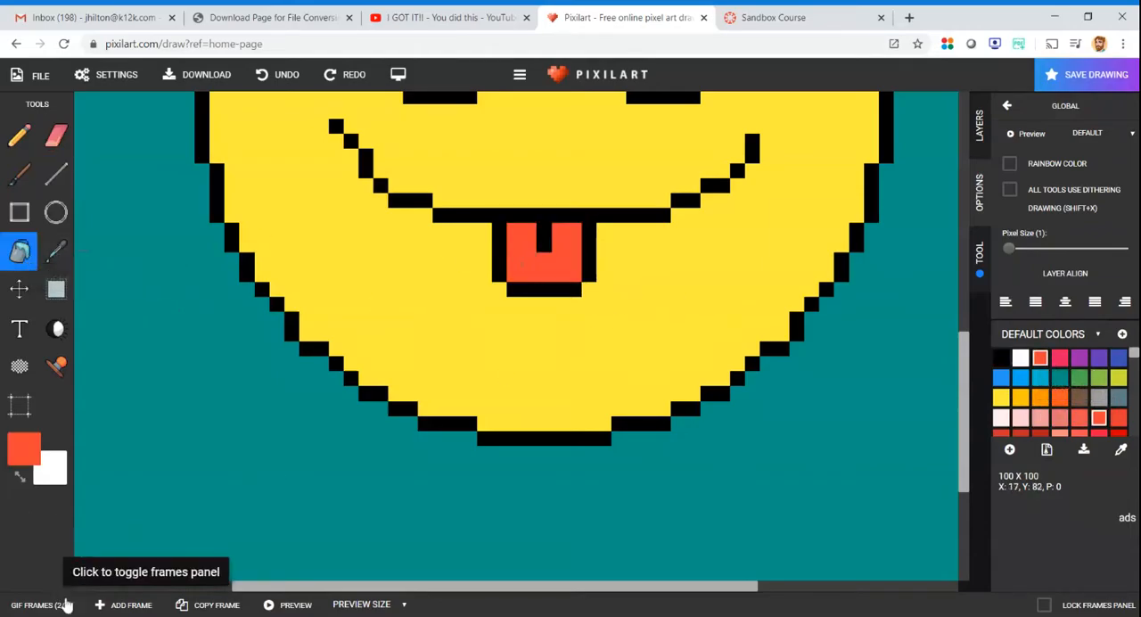
pyautogui.scroll(-3, 405, 303)
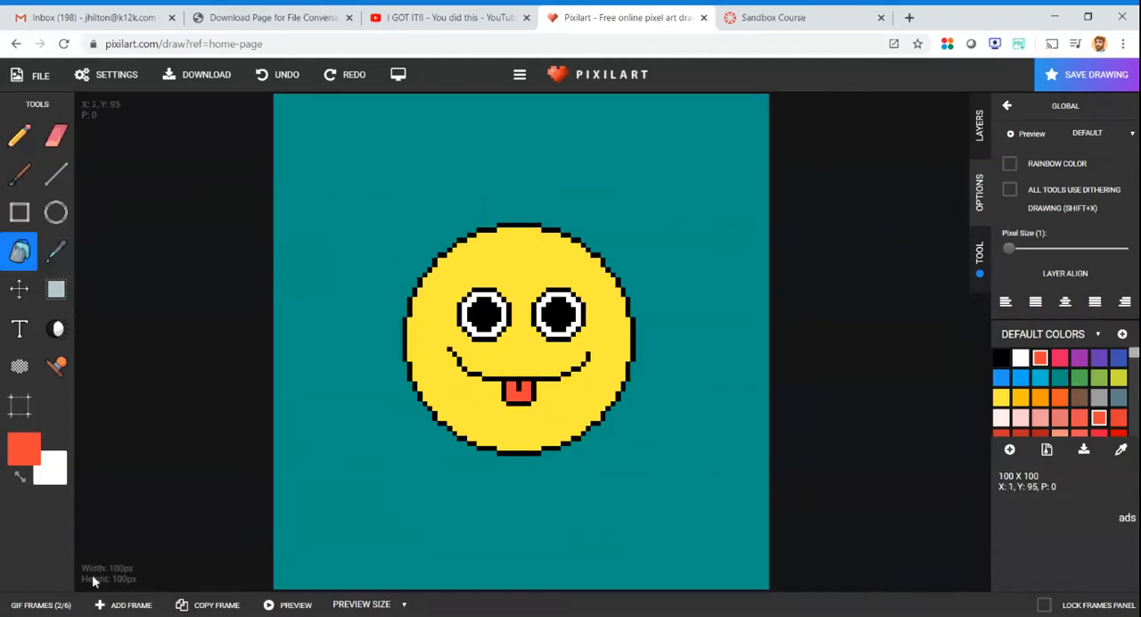
# - Draw a black tongue outline about 8 by 6 pixels below the open mouth in frame 3, using the Line tool
pyautogui.click(22, 604)
pyautogui.click(188, 579)
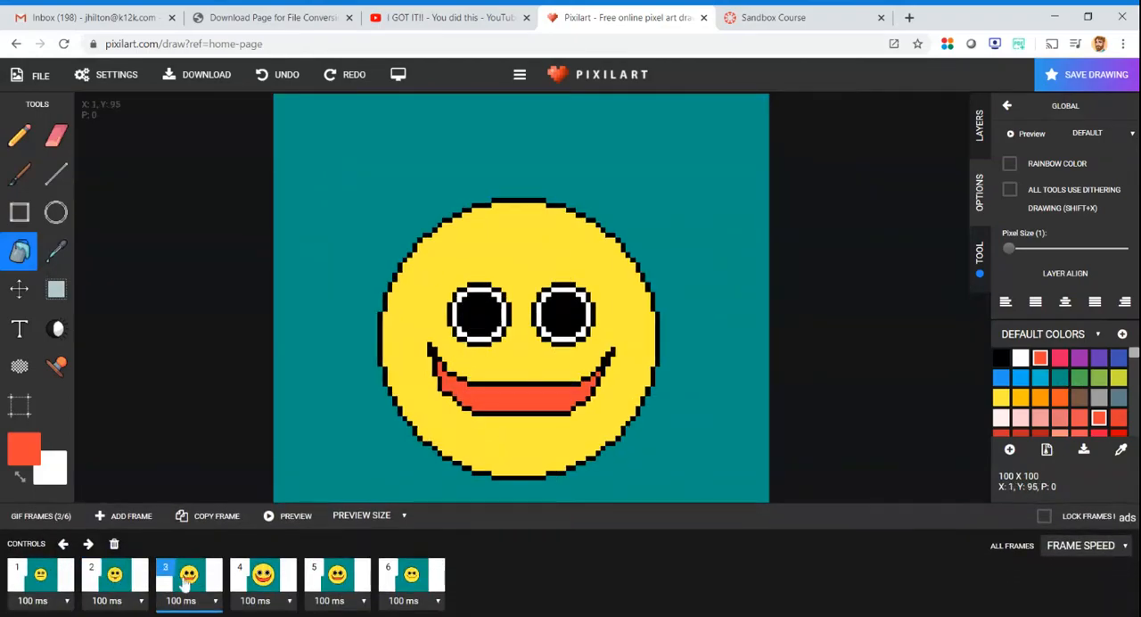
pyautogui.scroll(3, 531, 421)
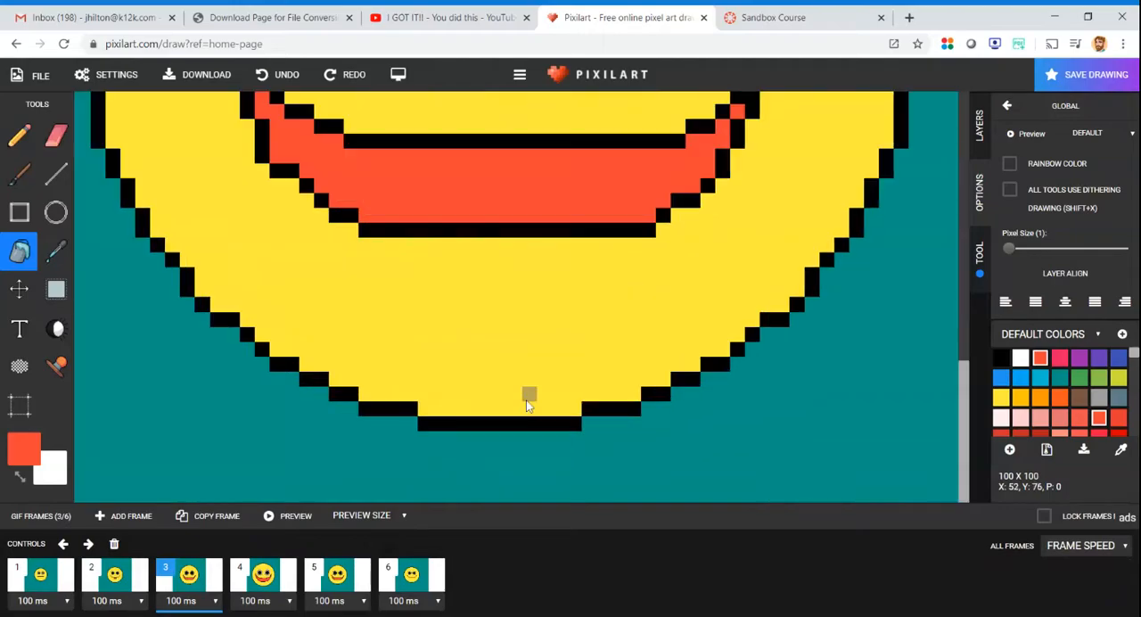
pyautogui.click(56, 174)
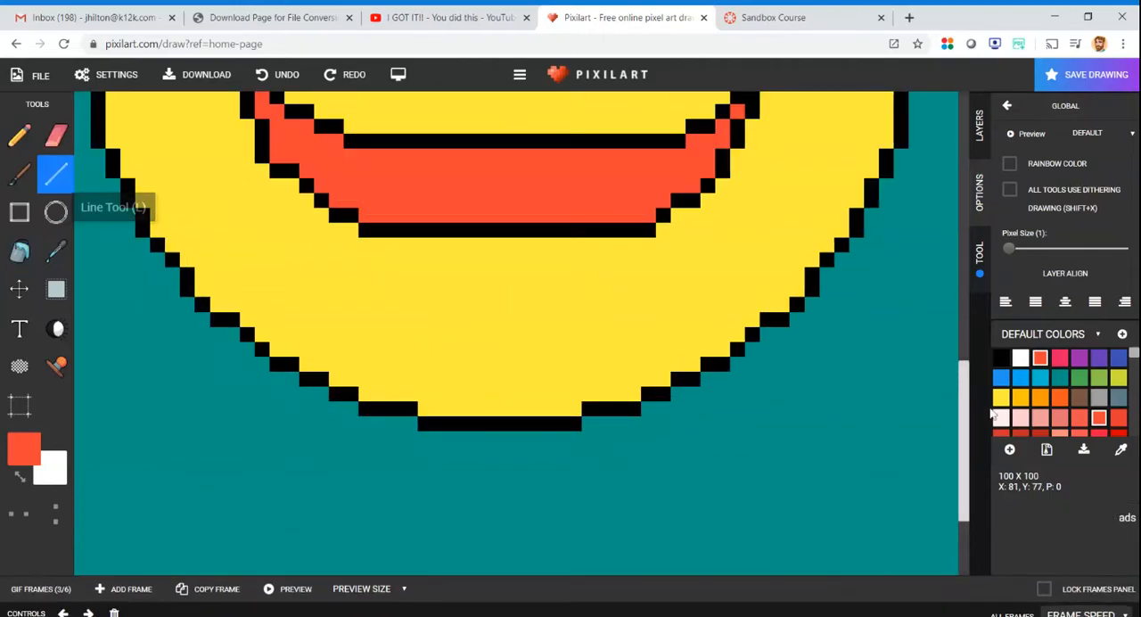
pyautogui.click(1001, 357)
pyautogui.moveTo(439, 239)
pyautogui.mouseDown()
pyautogui.moveTo(441, 300)
pyautogui.moveTo(471, 322)
pyautogui.moveTo(542, 319)
pyautogui.moveTo(548, 262)
pyautogui.mouseUp()
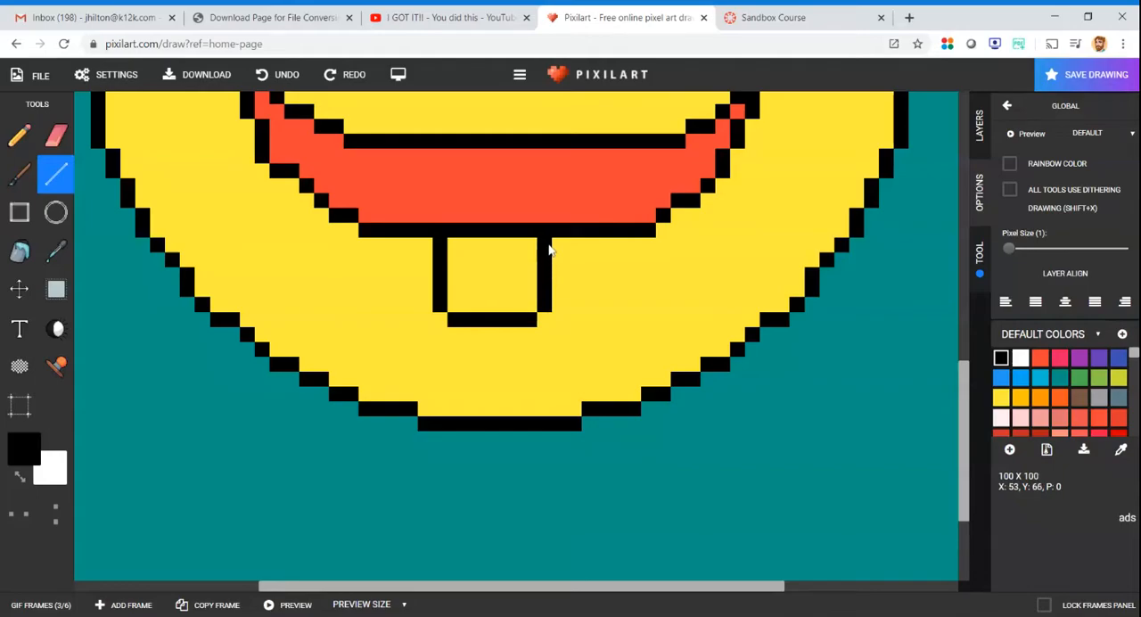
# - Draw a 3-pixel black centre line in frame 3's tongue and an 8-pixel black top edge just inside the mouth
pyautogui.click(500, 245)
pyautogui.click(440, 216)
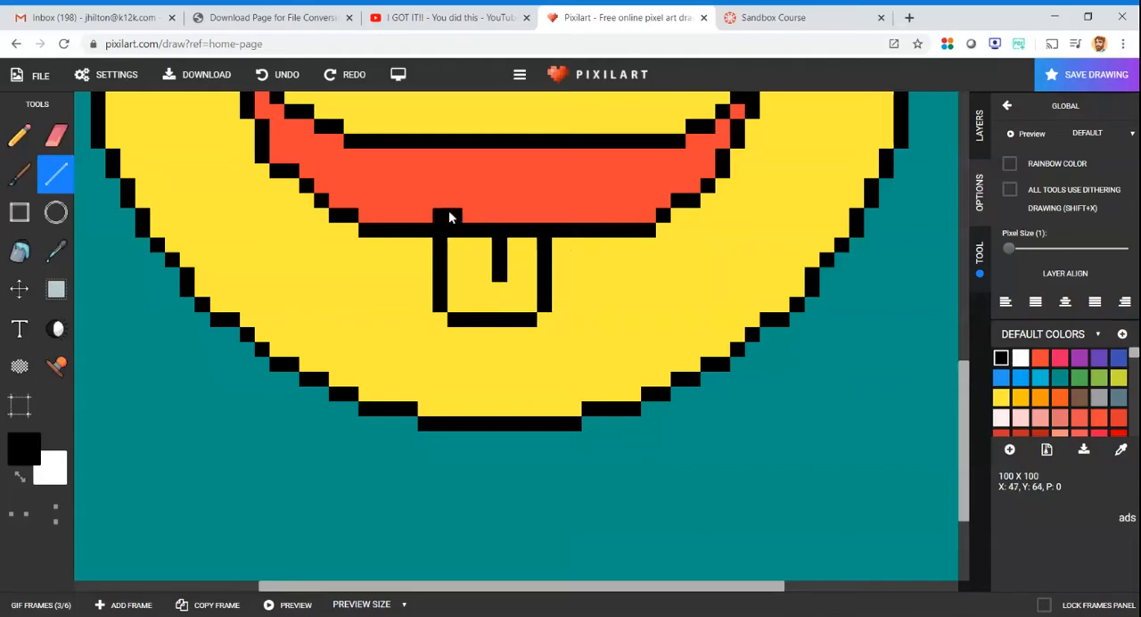
pyautogui.moveTo(458, 210); pyautogui.dragTo(544, 221)
# - Fill frame 3's tongue with the mouth's orange-red and paint over the mouth outline inside the tongue in the same colour
pyautogui.click(19, 251)
pyautogui.click(55, 256)
pyautogui.click(415, 172)
pyautogui.click(20, 251)
pyautogui.click(478, 256)
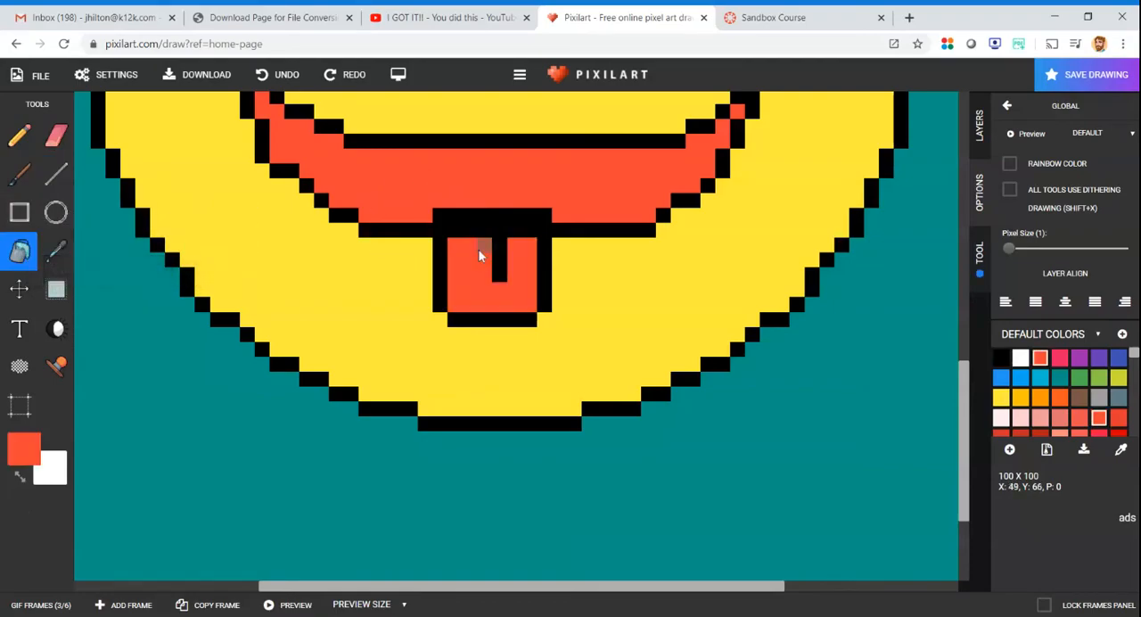
pyautogui.click(57, 174)
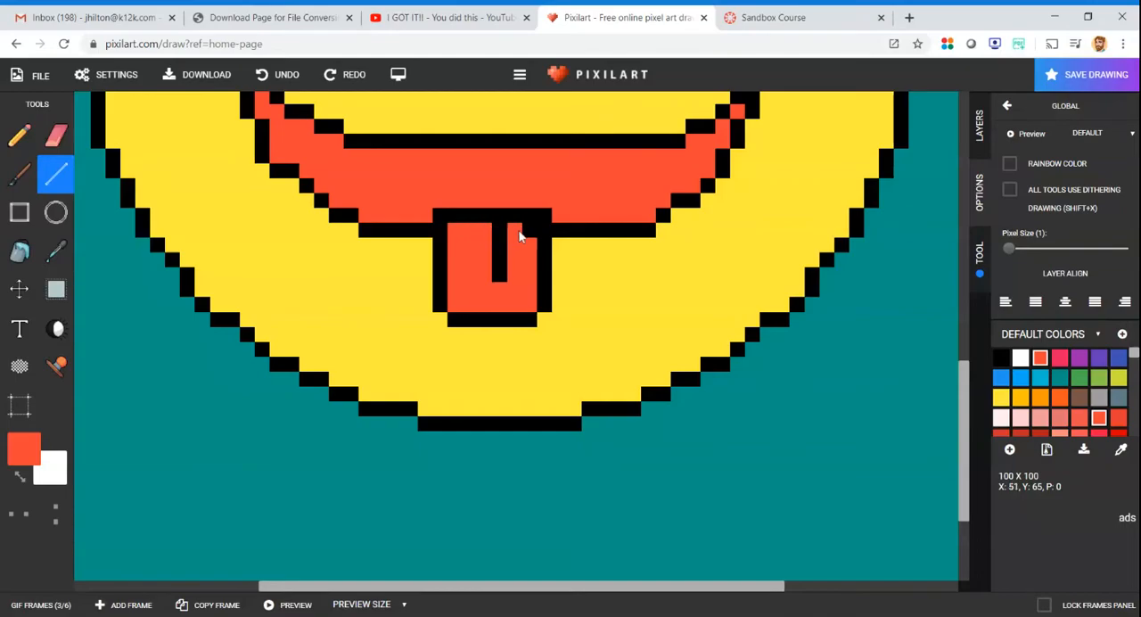
# - Draw a black tongue outline about 12 by 12 pixels with a 6-pixel centre line over the lower mouth edge in frame 4
pyautogui.scroll(-5, 571, 229)
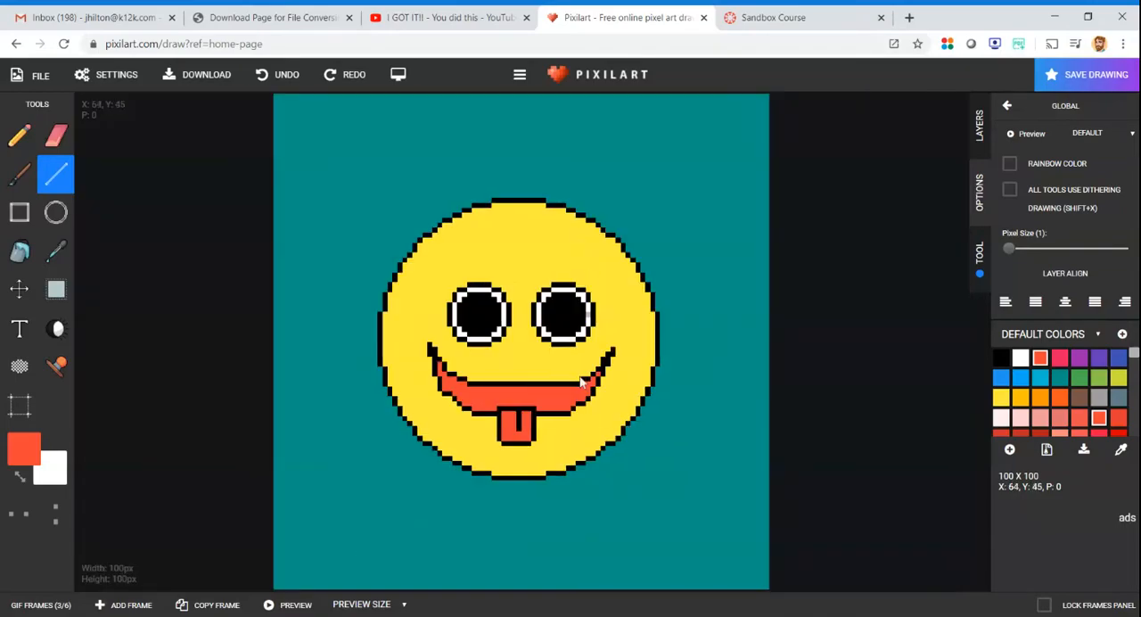
pyautogui.click(41, 604)
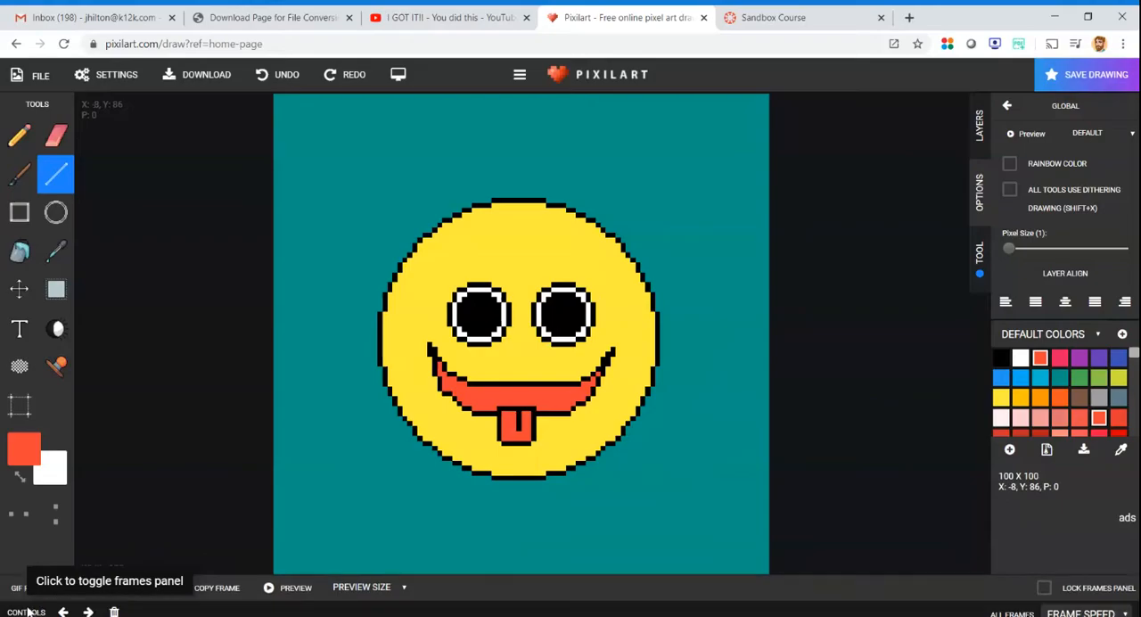
pyautogui.click(132, 579)
pyautogui.click(188, 575)
pyautogui.click(263, 575)
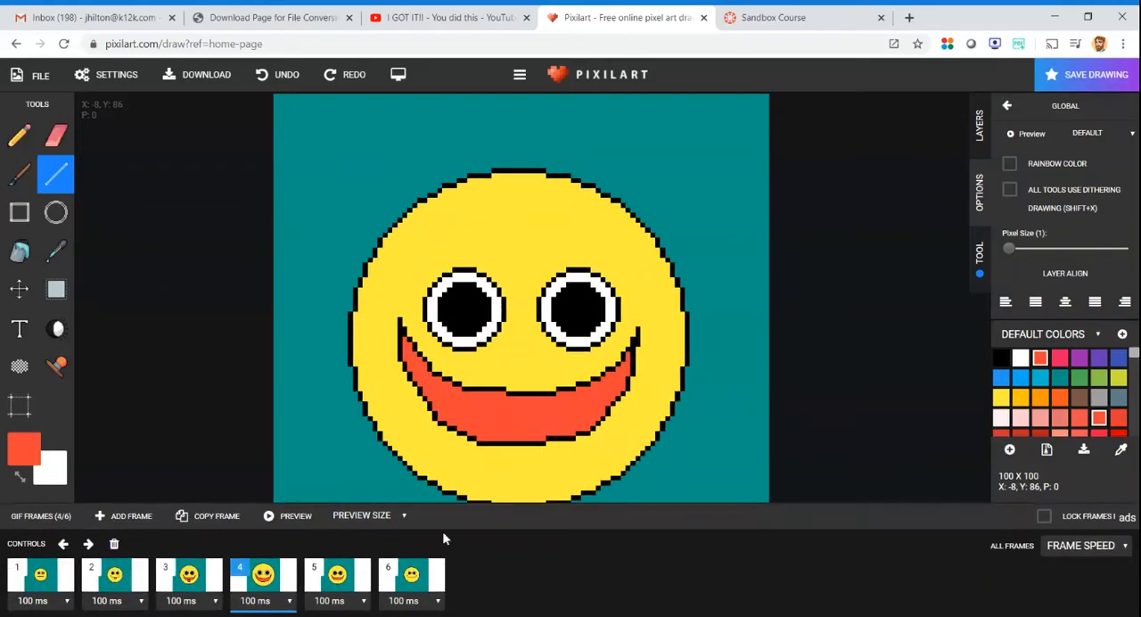
pyautogui.scroll(5, 538, 458)
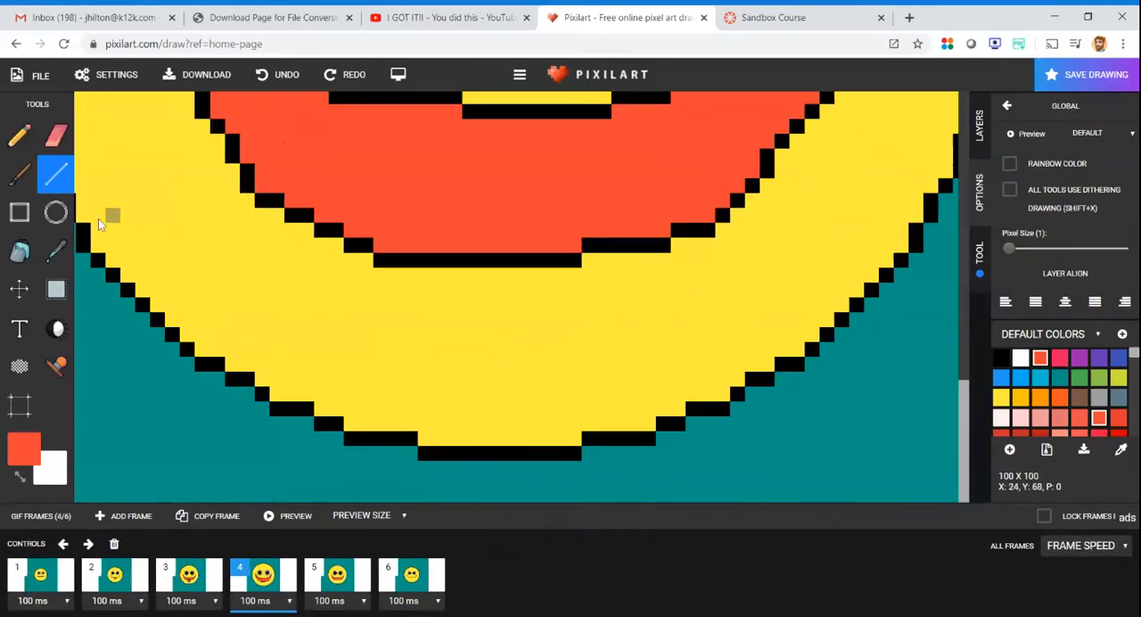
pyautogui.click(1000, 358)
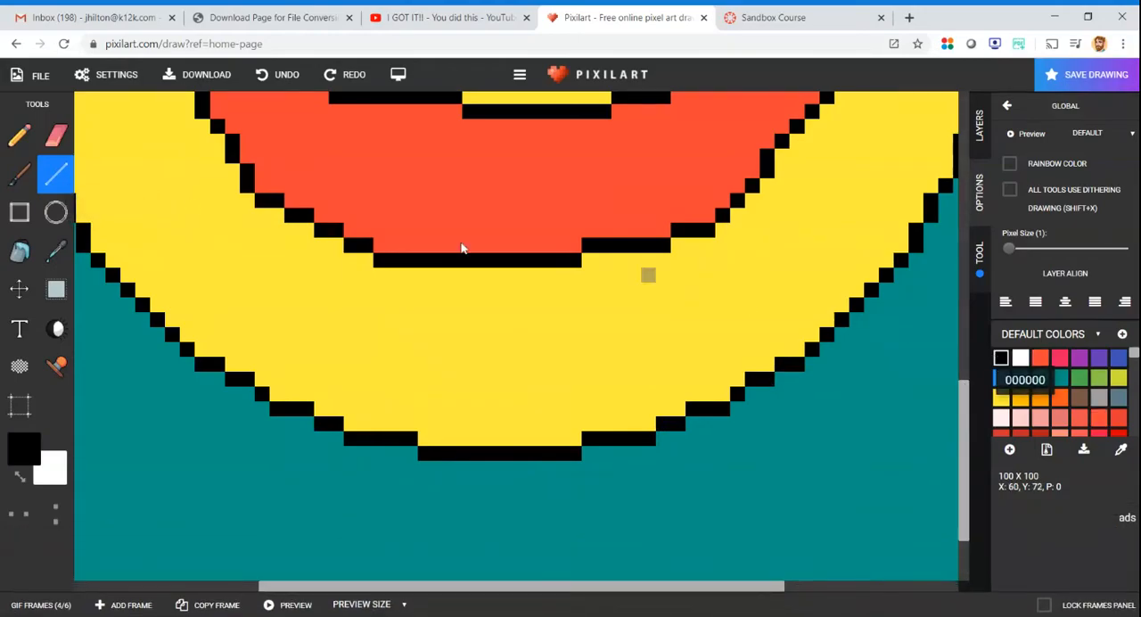
pyautogui.moveTo(424, 328)
pyautogui.mouseDown()
pyautogui.moveTo(424, 385)
pyautogui.moveTo(554, 398)
pyautogui.moveTo(588, 377)
pyautogui.moveTo(594, 274)
pyautogui.moveTo(460, 236)
pyautogui.mouseUp()
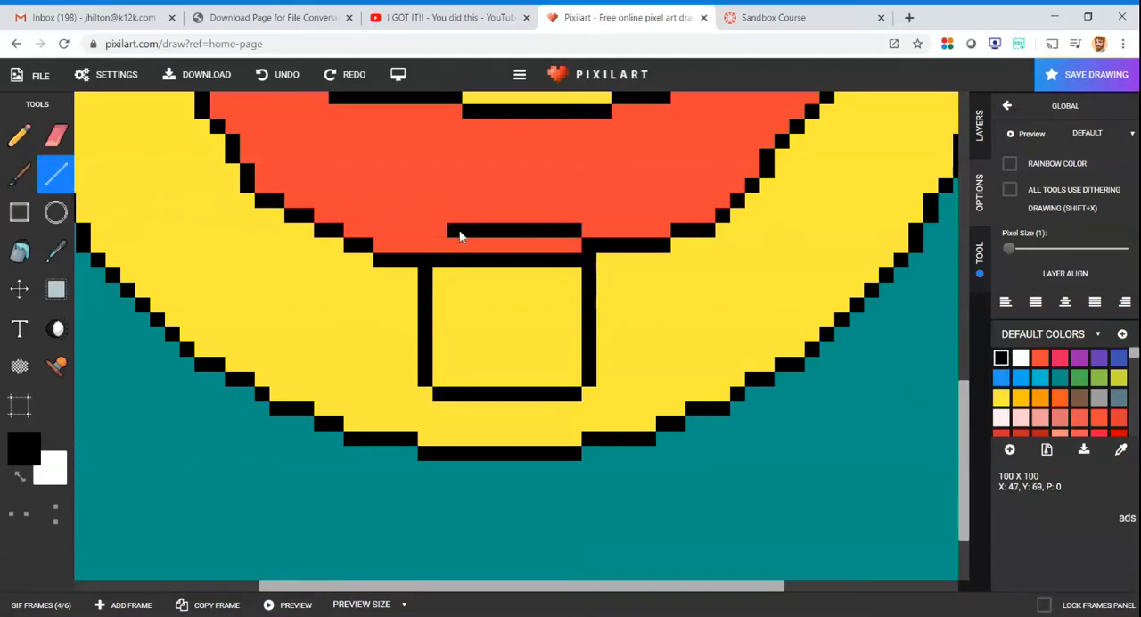
pyautogui.click(437, 239)
pyautogui.moveTo(508, 260); pyautogui.dragTo(502, 326)
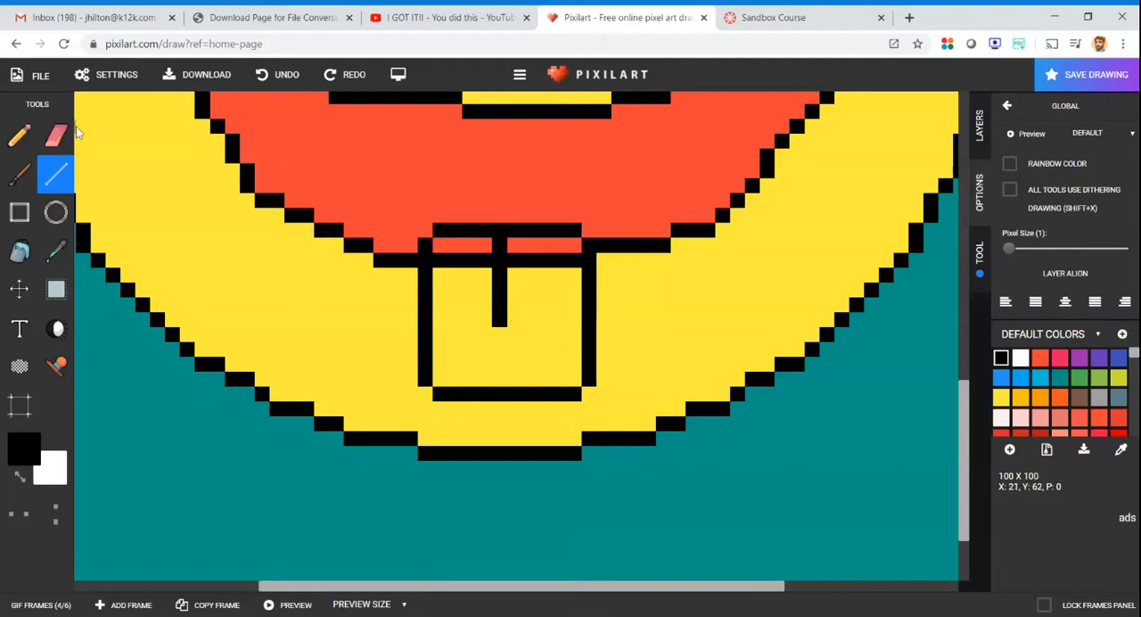
# - Fill frame 4's tongue with orange-red and paint over the mouth outline crossing it with the Line tool
pyautogui.click(1040, 360)
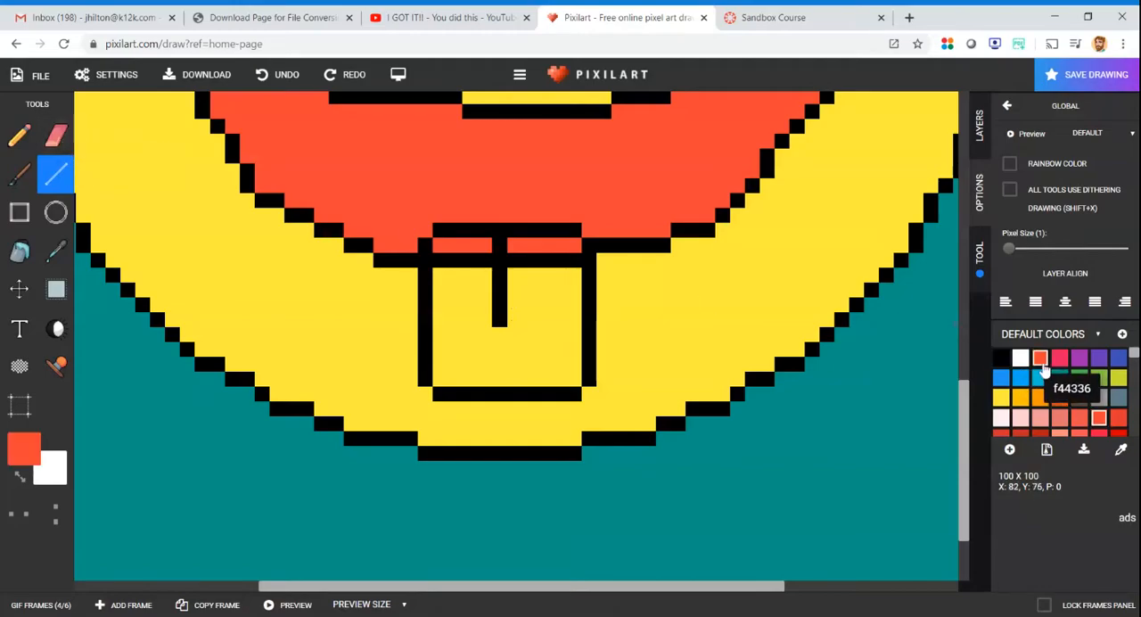
pyautogui.click(20, 251)
pyautogui.click(439, 280)
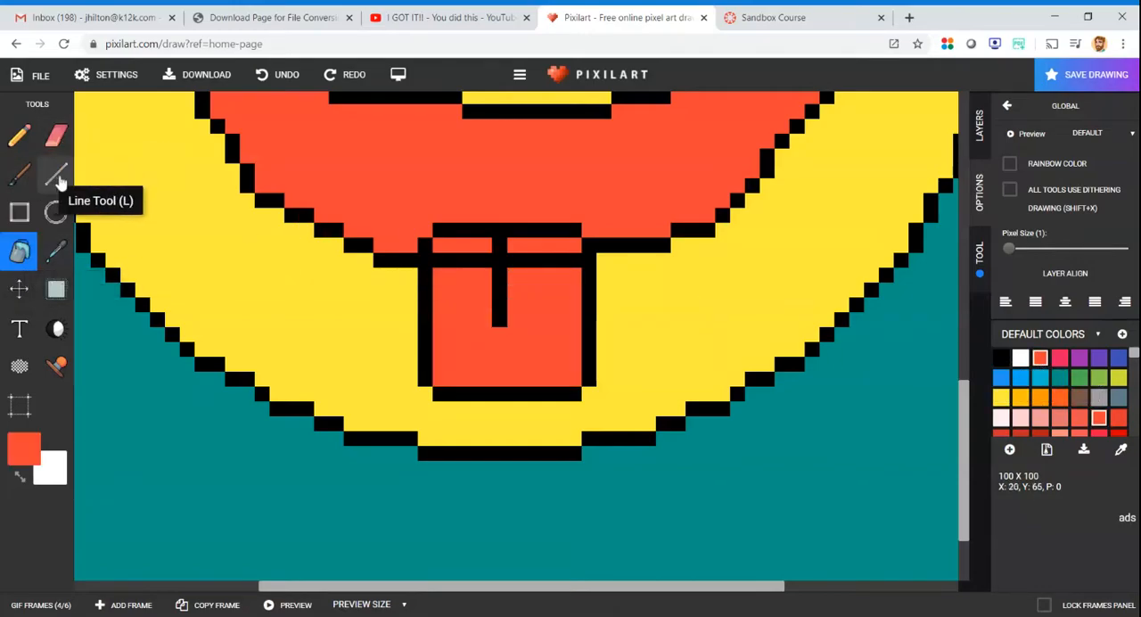
pyautogui.click(56, 174)
pyautogui.moveTo(463, 261); pyautogui.dragTo(564, 268)
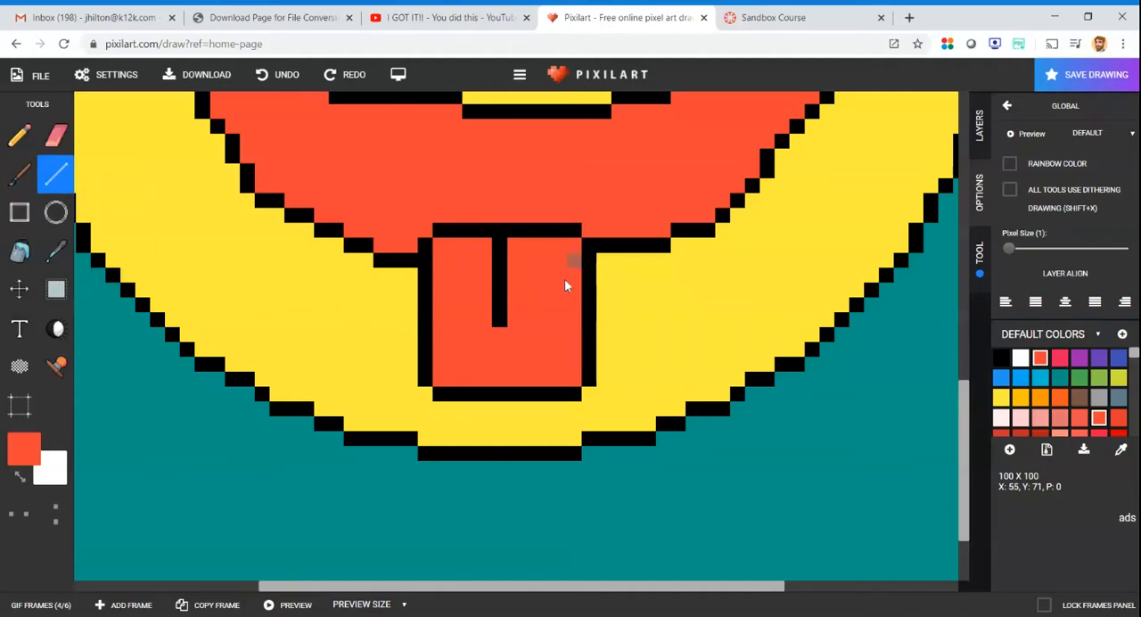
# - Draw a black tongue outline about 8 by 5 pixels with a 2-pixel centre line below the mouth in frame 5
pyautogui.scroll(-5, 564, 285)
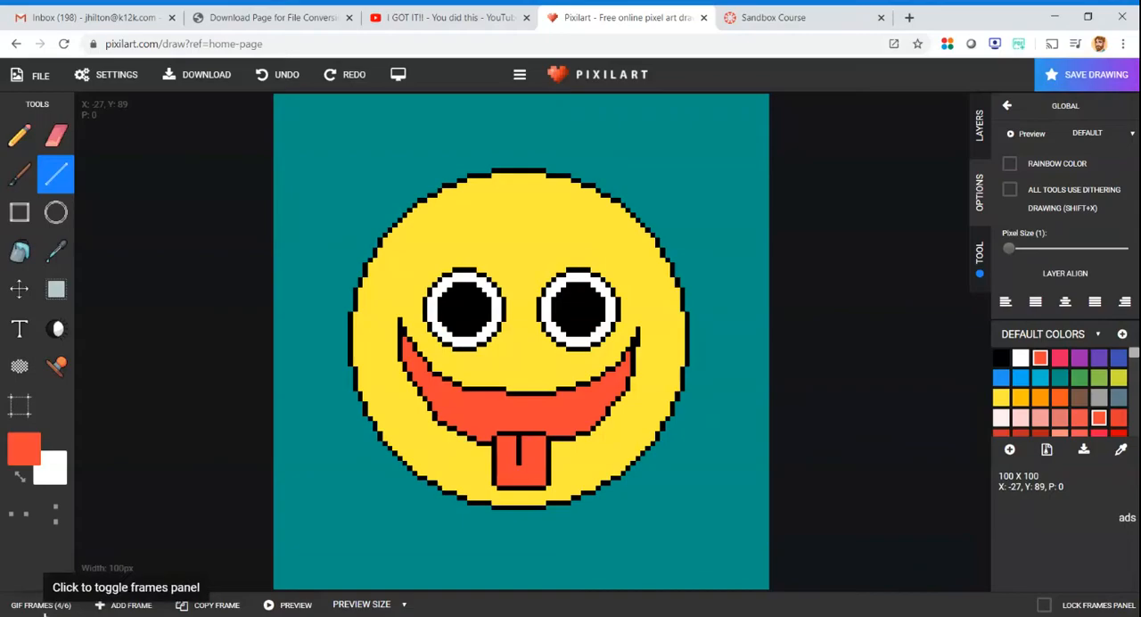
pyautogui.click(40, 604)
pyautogui.click(337, 575)
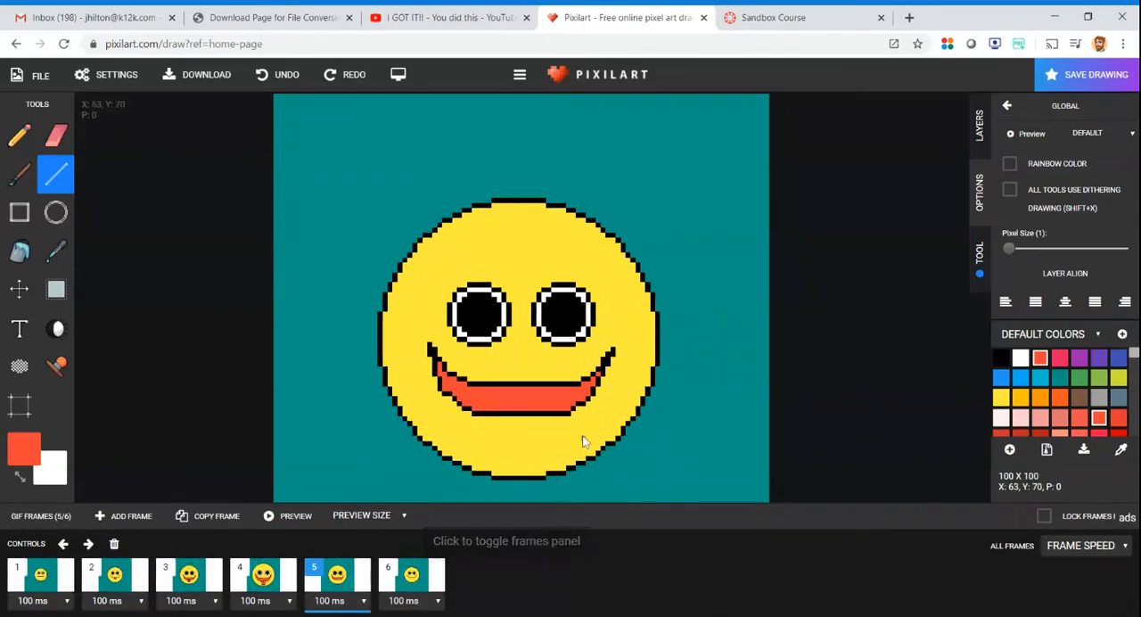
pyautogui.click(1001, 357)
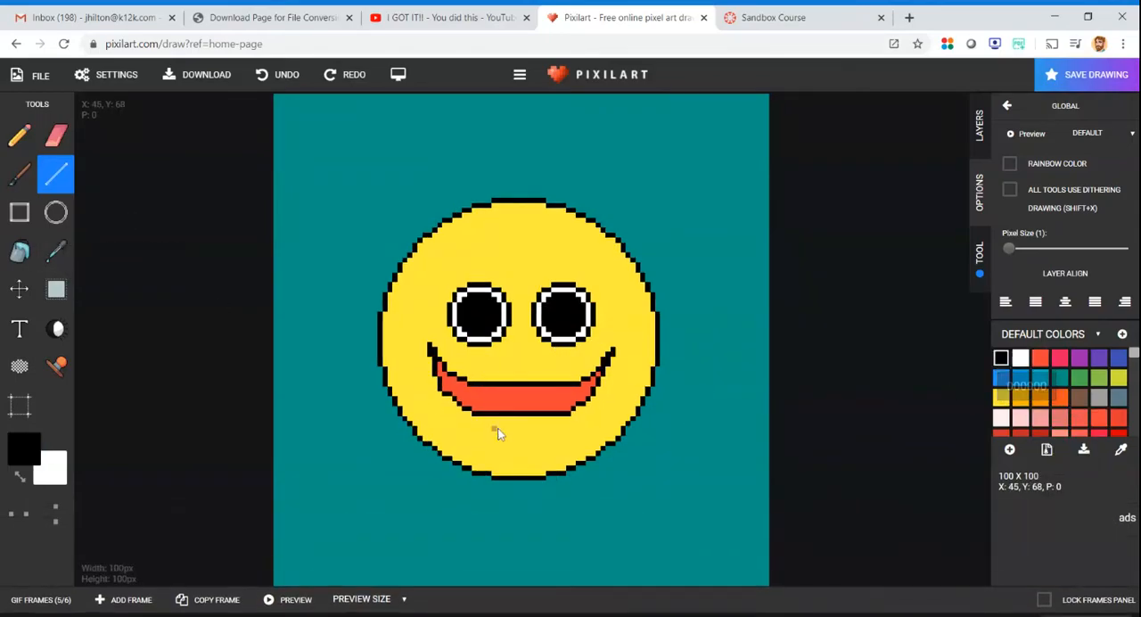
pyautogui.scroll(5, 517, 417)
pyautogui.moveTo(464, 348)
pyautogui.mouseDown()
pyautogui.moveTo(458, 395)
pyautogui.moveTo(476, 417)
pyautogui.moveTo(591, 433)
pyautogui.mouseUp()
pyautogui.moveTo(610, 419)
pyautogui.mouseDown()
pyautogui.moveTo(606, 363)
pyautogui.moveTo(551, 381)
pyautogui.mouseUp()
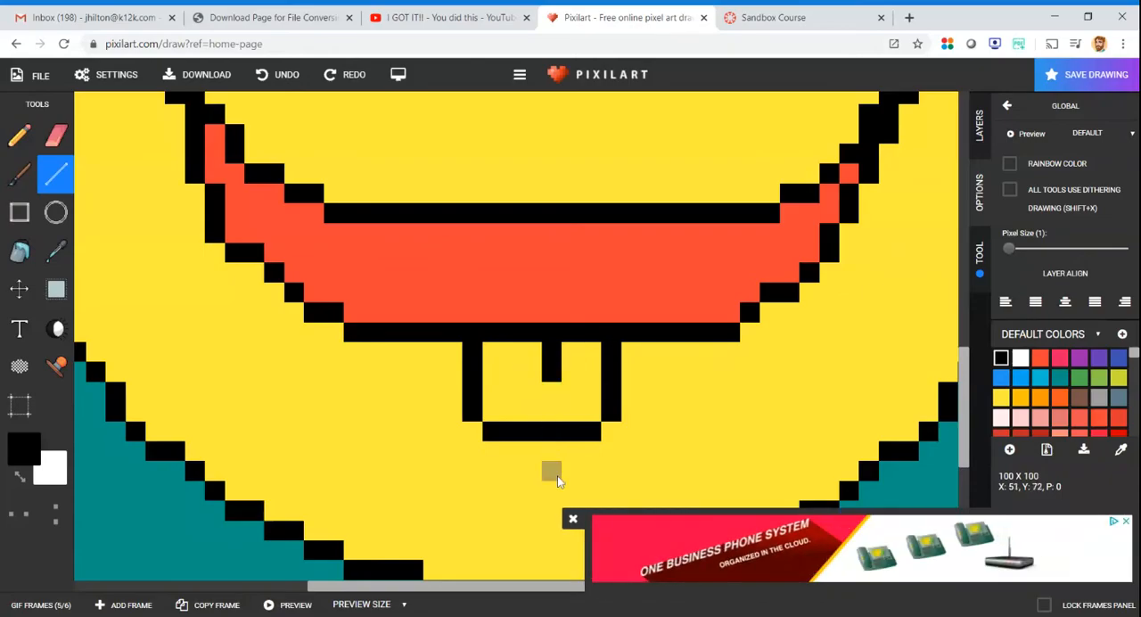
# - Close the advertisement and fill the tongue in frame 5 with orange-red using the Bucket tool
pyautogui.click(573, 518)
pyautogui.click(1039, 358)
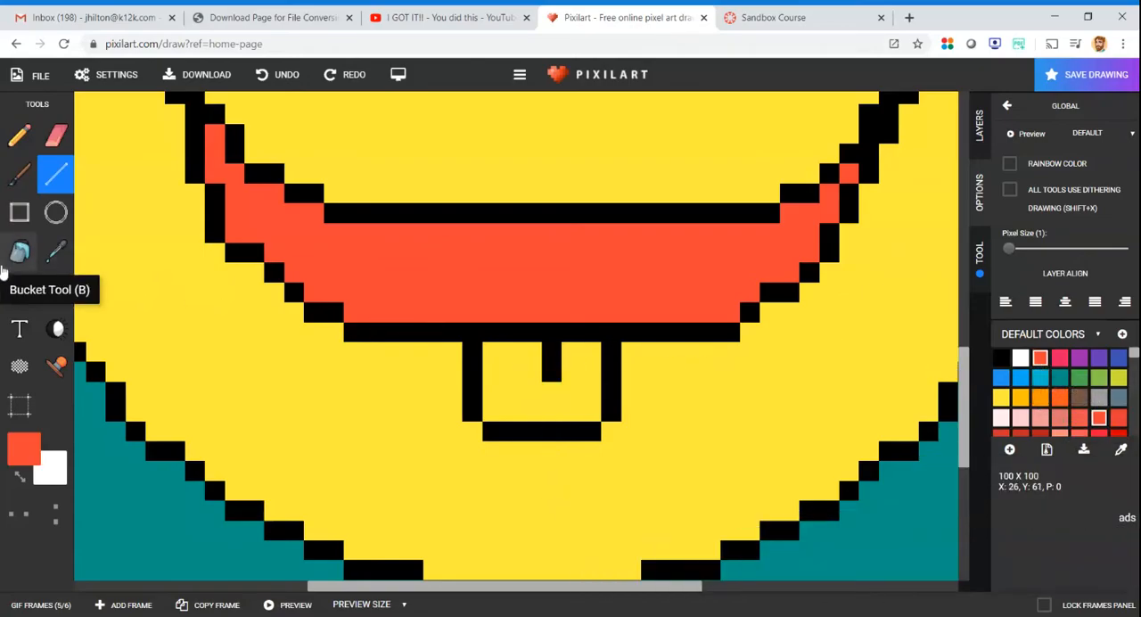
pyautogui.click(19, 251)
pyautogui.click(532, 383)
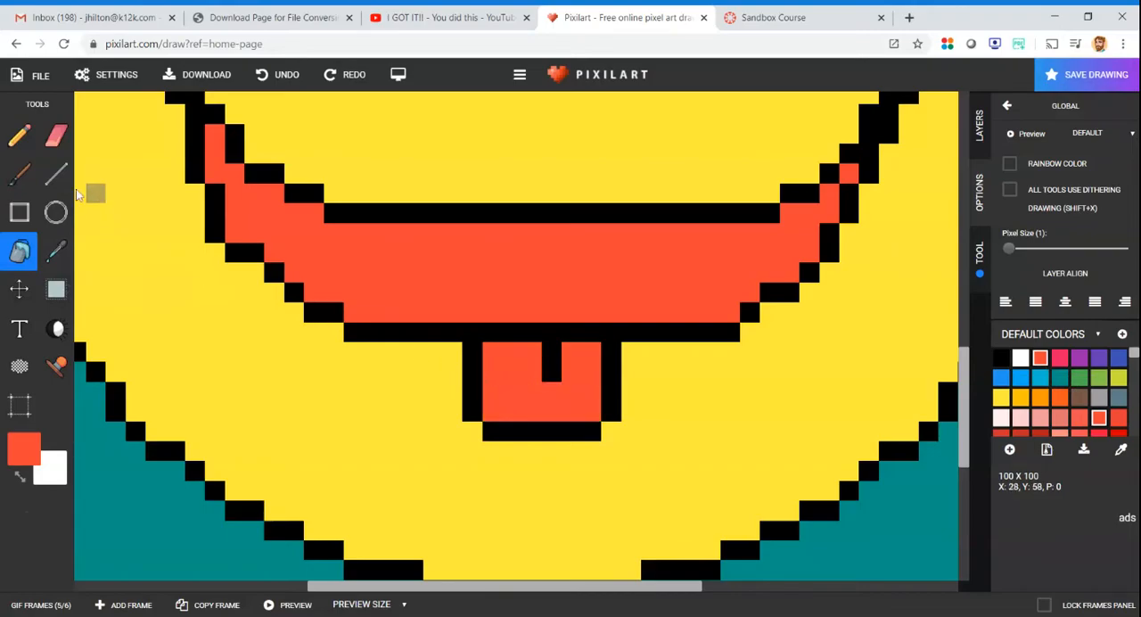
# - Add an 8-pixel black top edge to frame 5's tongue inside the mouth, and recolour the mouth outline within the tongue orange-red
pyautogui.click(55, 174)
pyautogui.click(1001, 357)
pyautogui.click(480, 320)
pyautogui.moveTo(479, 319); pyautogui.dragTo(617, 323)
pyautogui.click(1040, 358)
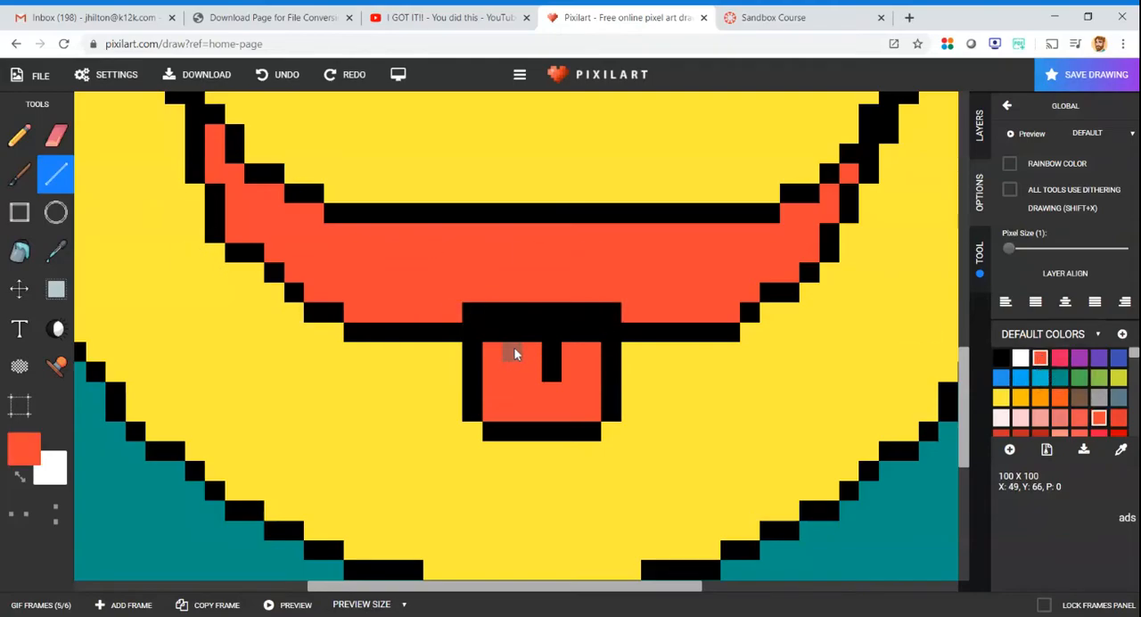
pyautogui.moveTo(498, 340); pyautogui.dragTo(521, 340)
# - Draw a black tongue outline about 6 by 5 pixels with a 3-pixel centre line below the mouth in frame 6
pyautogui.scroll(-5, 587, 356)
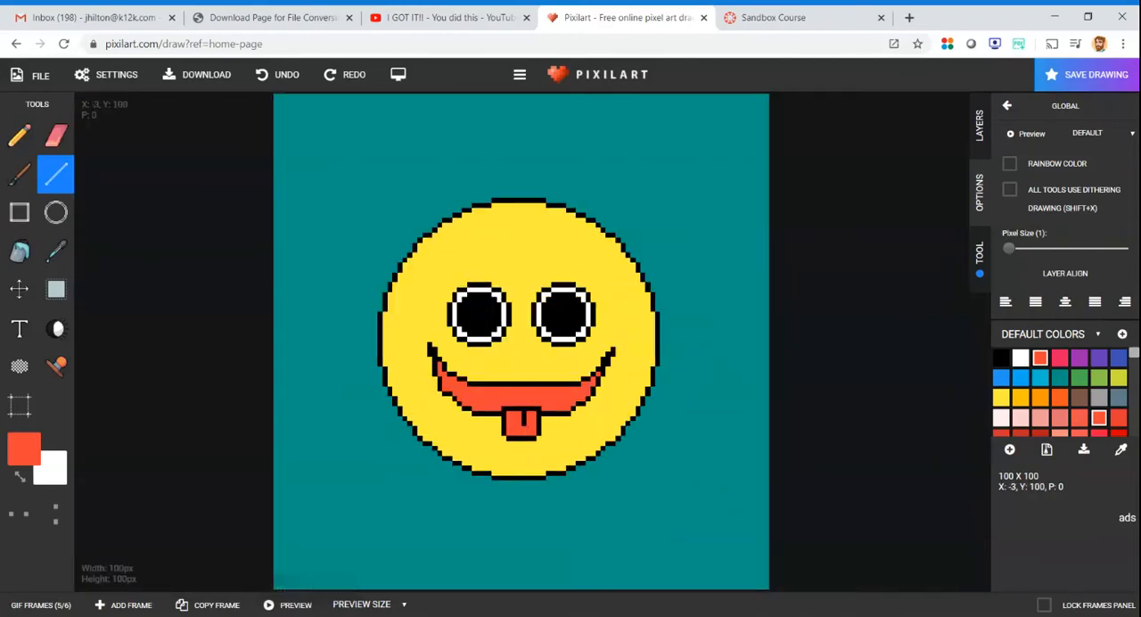
pyautogui.click(41, 605)
pyautogui.click(417, 575)
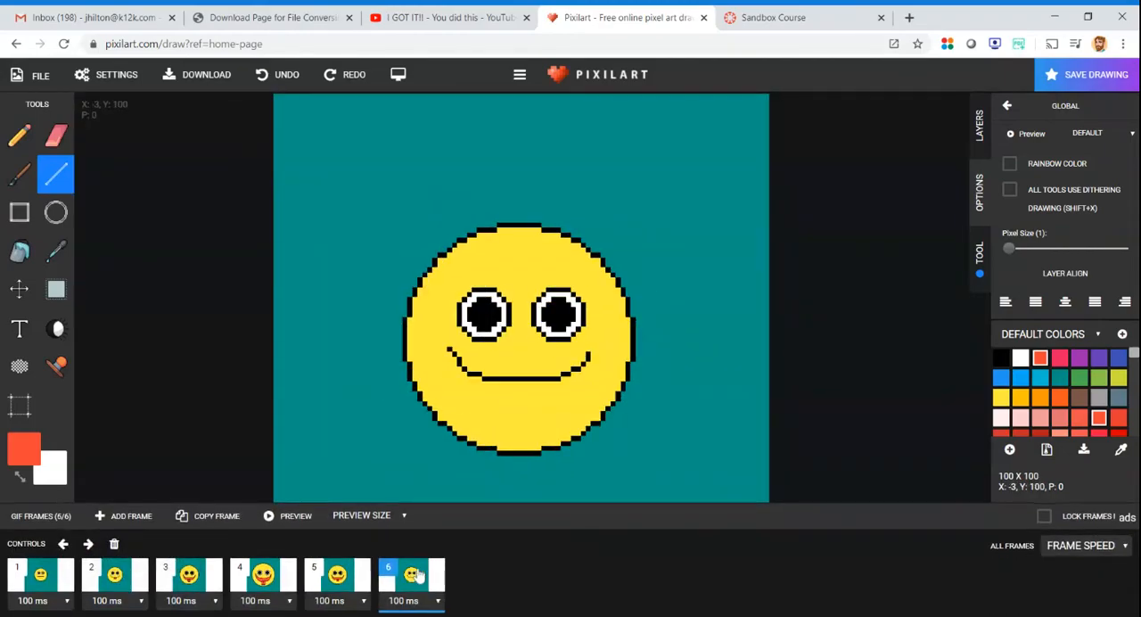
pyautogui.scroll(3, 523, 401)
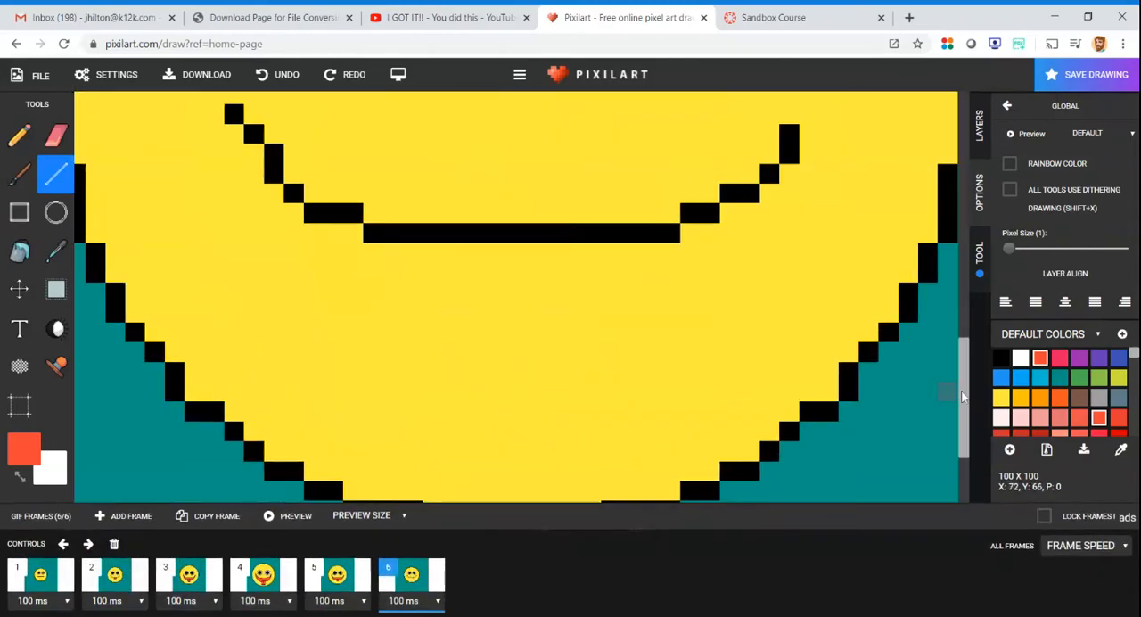
pyautogui.click(1000, 357)
pyautogui.moveTo(456, 246)
pyautogui.mouseDown()
pyautogui.moveTo(461, 318)
pyautogui.moveTo(495, 333)
pyautogui.moveTo(538, 329)
pyautogui.moveTo(552, 314)
pyautogui.moveTo(555, 254)
pyautogui.mouseUp()
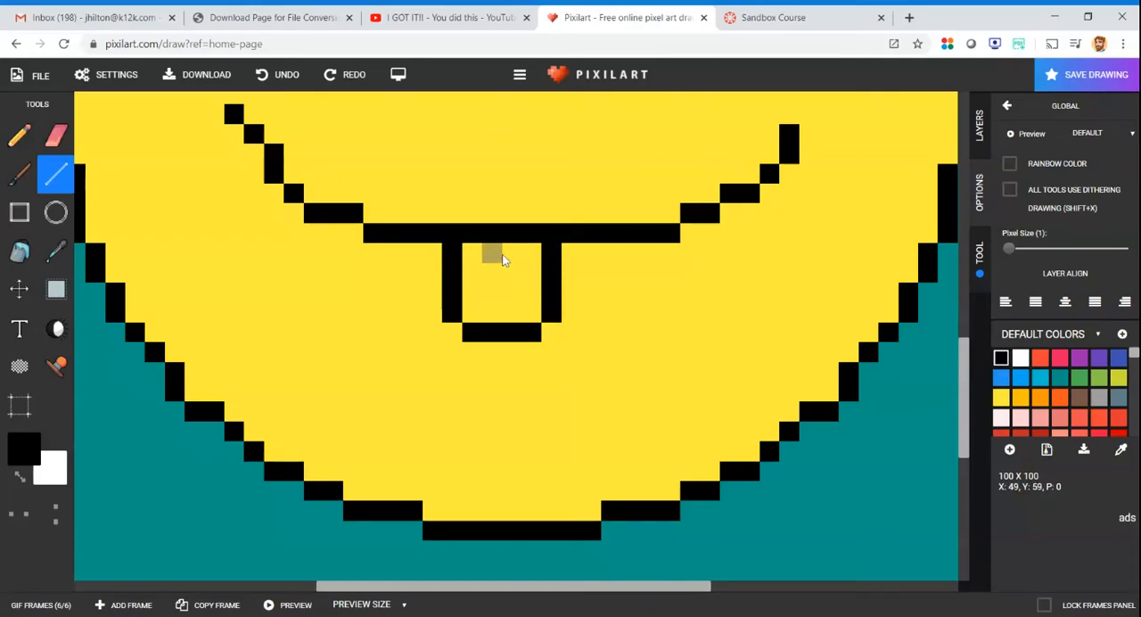
pyautogui.moveTo(506, 253); pyautogui.dragTo(508, 272)
# - Fill the tongue in frame 6 with the orange-red mouth colour using the Bucket tool
pyautogui.click(1040, 358)
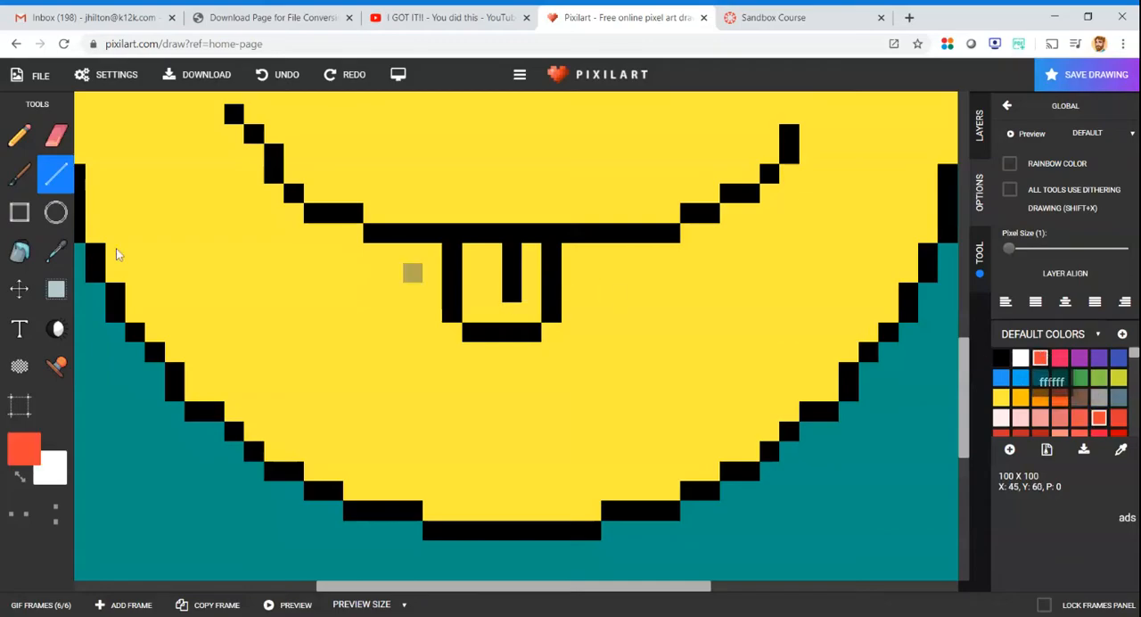
pyautogui.click(471, 271)
pyautogui.scroll(1, 473, 290)
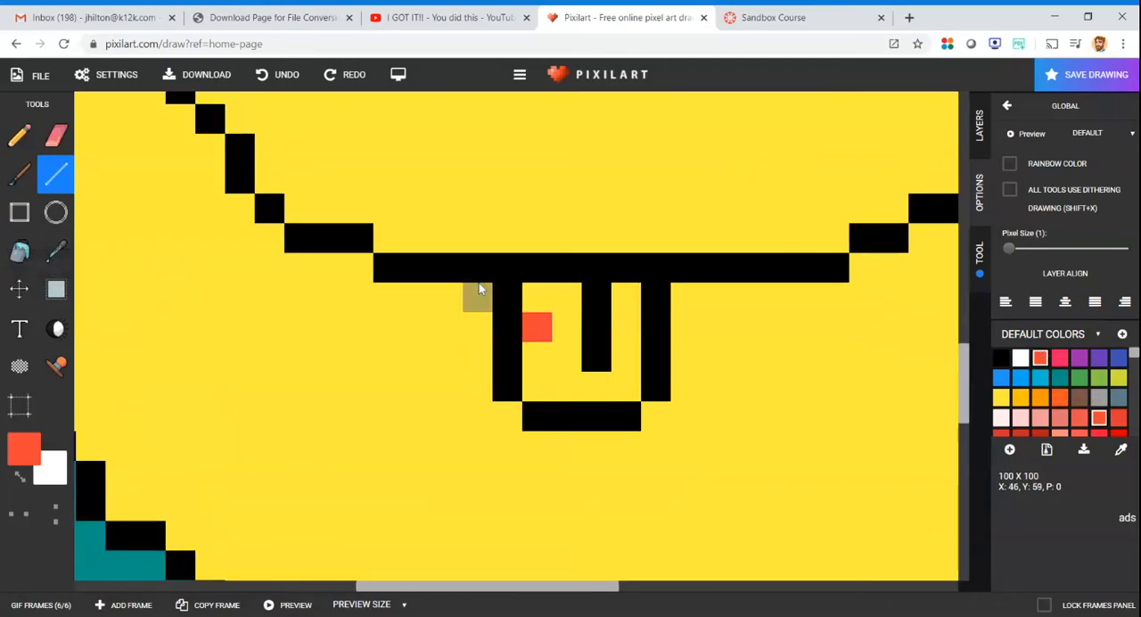
pyautogui.click(21, 254)
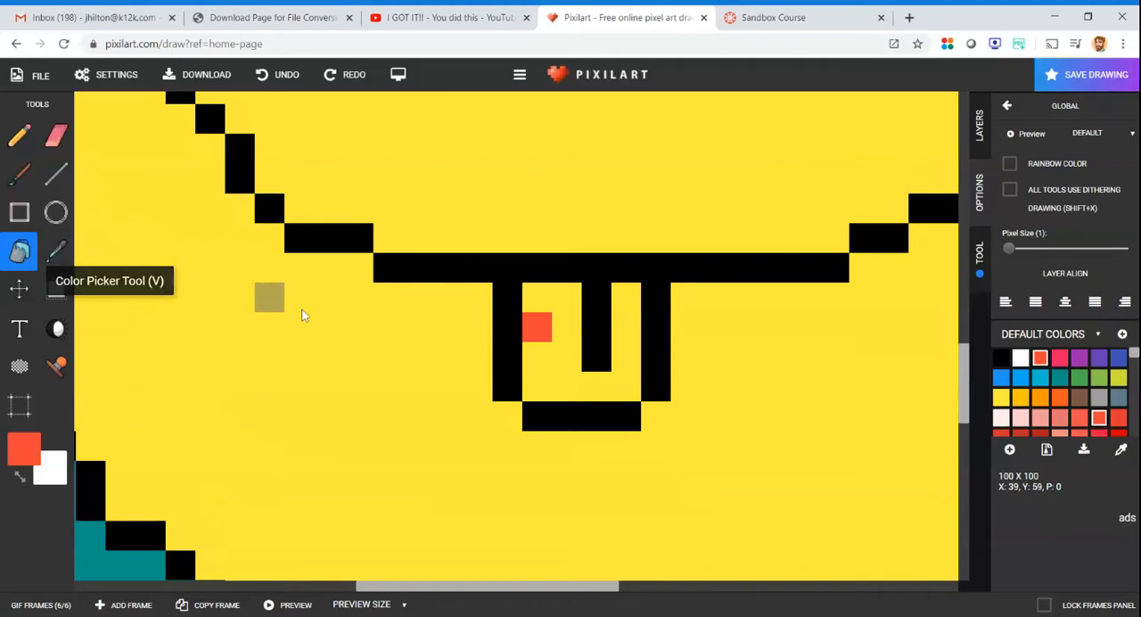
pyautogui.click(563, 324)
# - Preview the six-frame animation with the added tongues and close the preview
pyautogui.scroll(-5, 564, 325)
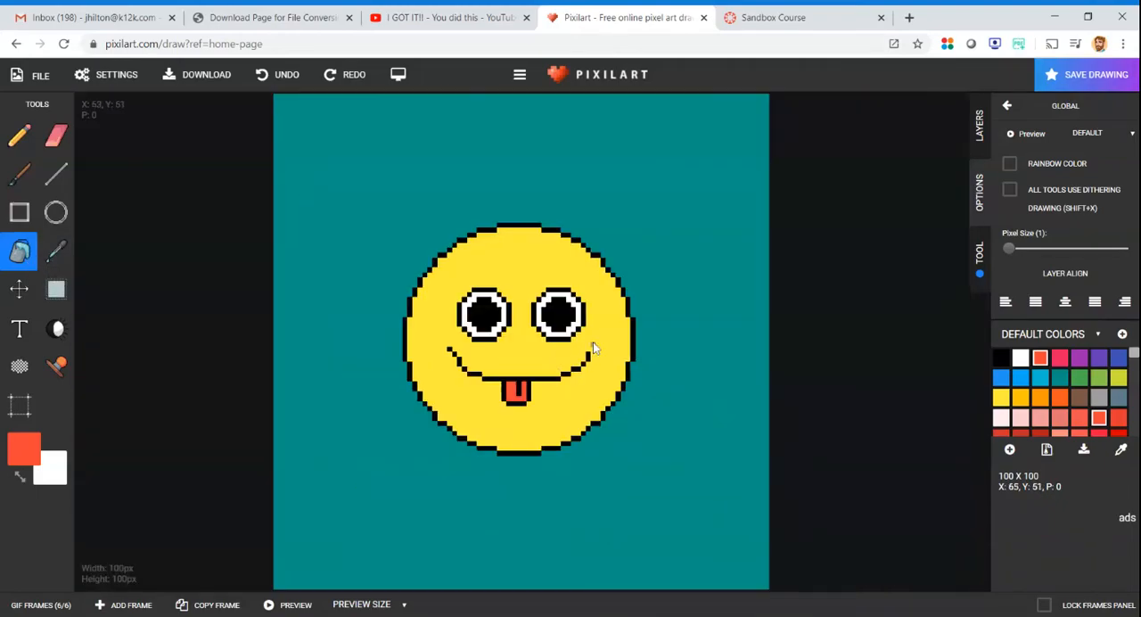
pyautogui.click(40, 605)
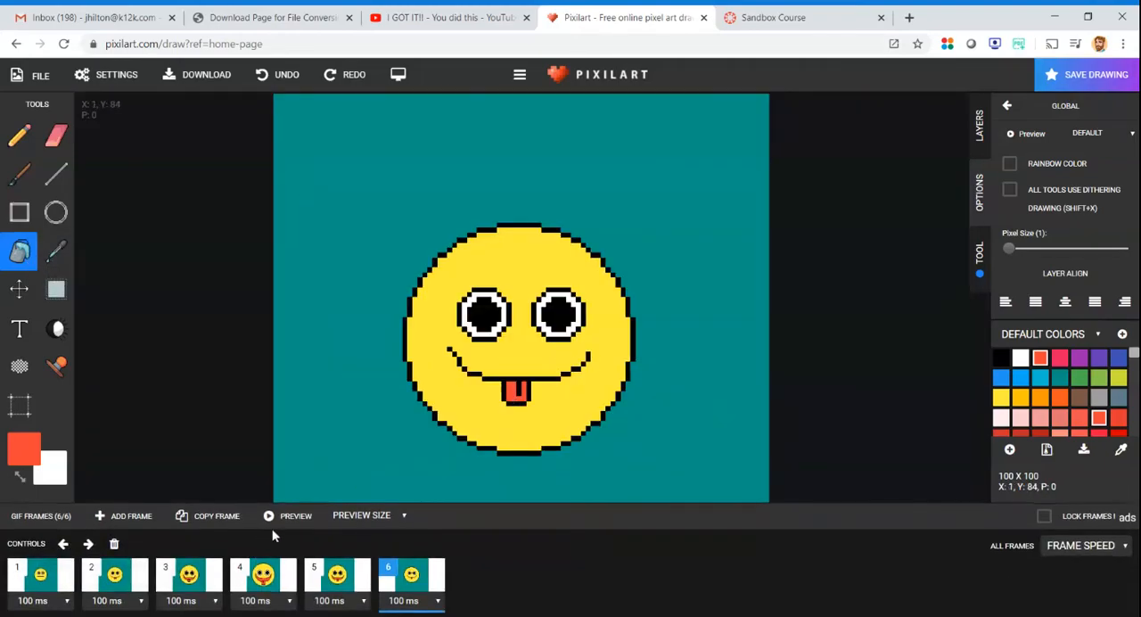
pyautogui.click(281, 525)
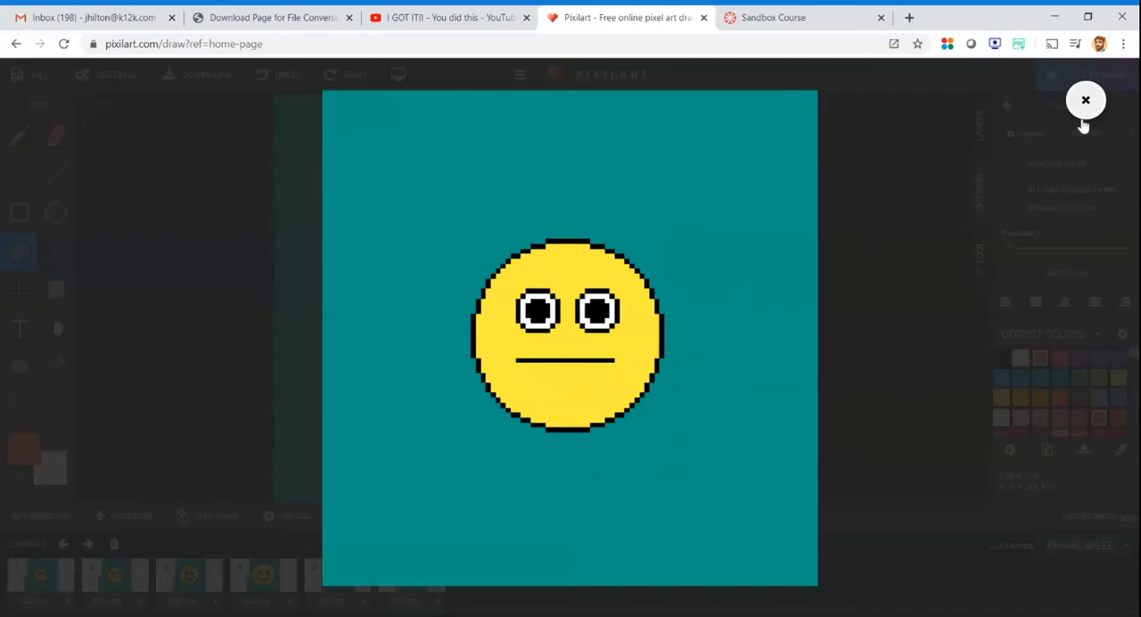
pyautogui.click(1085, 101)
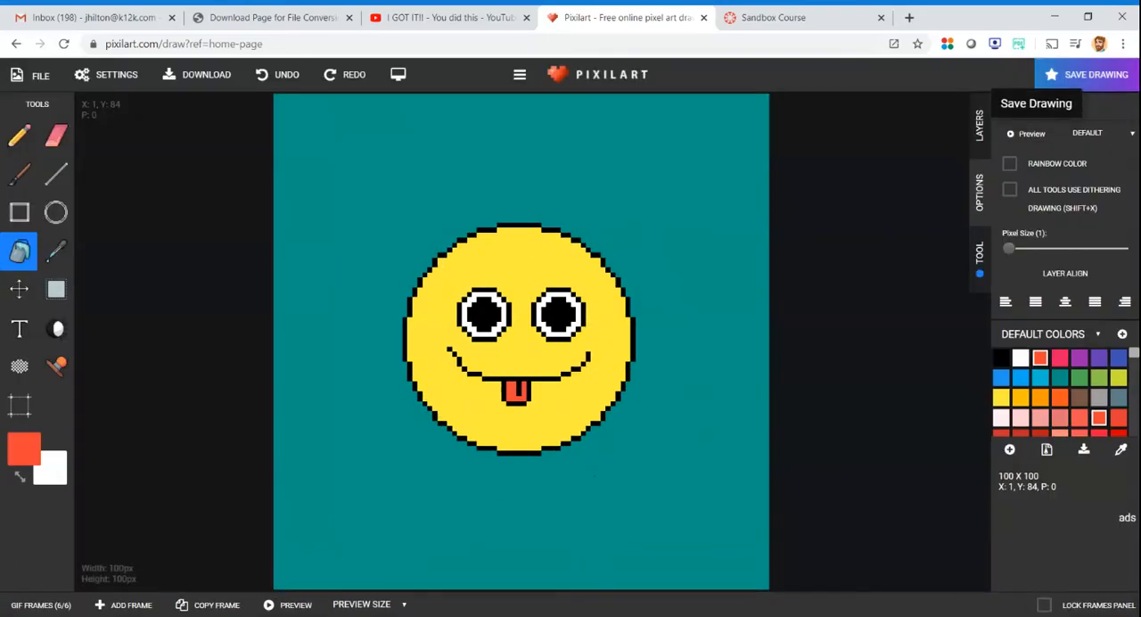
# - Open the drawing's PNG and GIF download options, bring up the .pixil file name prompt and cancel it
pyautogui.click(1079, 82)
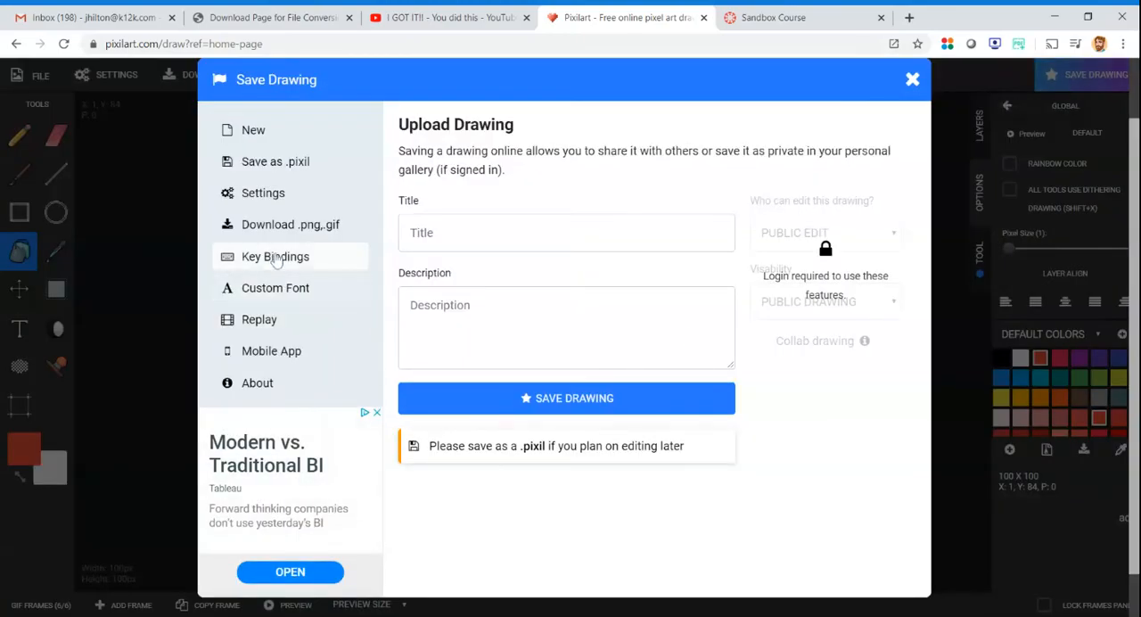
pyautogui.click(298, 233)
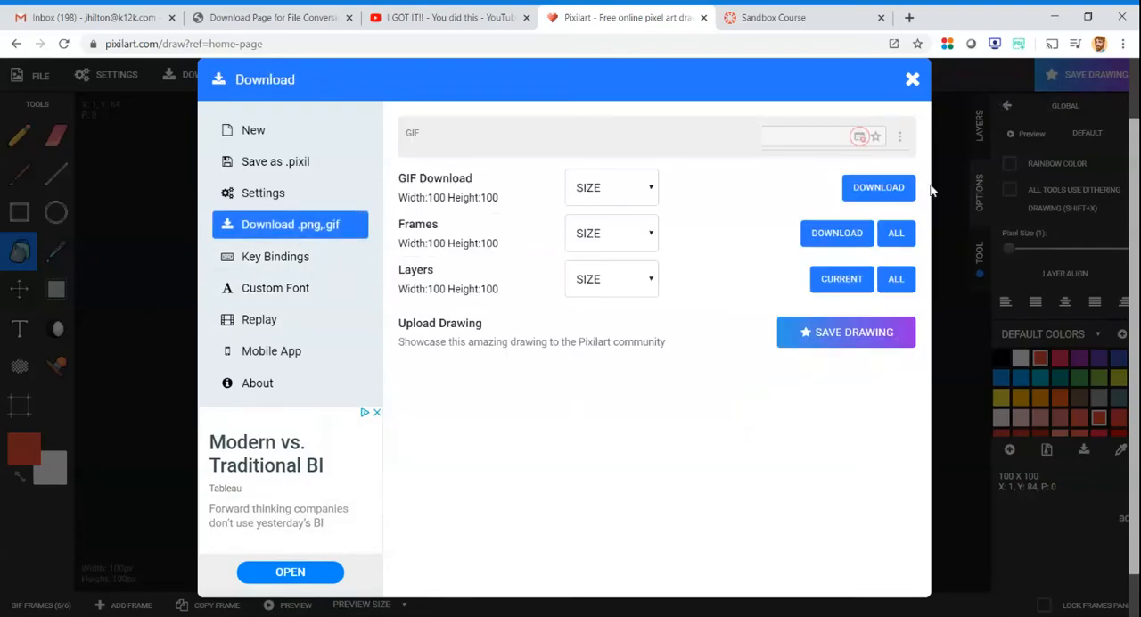
pyautogui.click(294, 164)
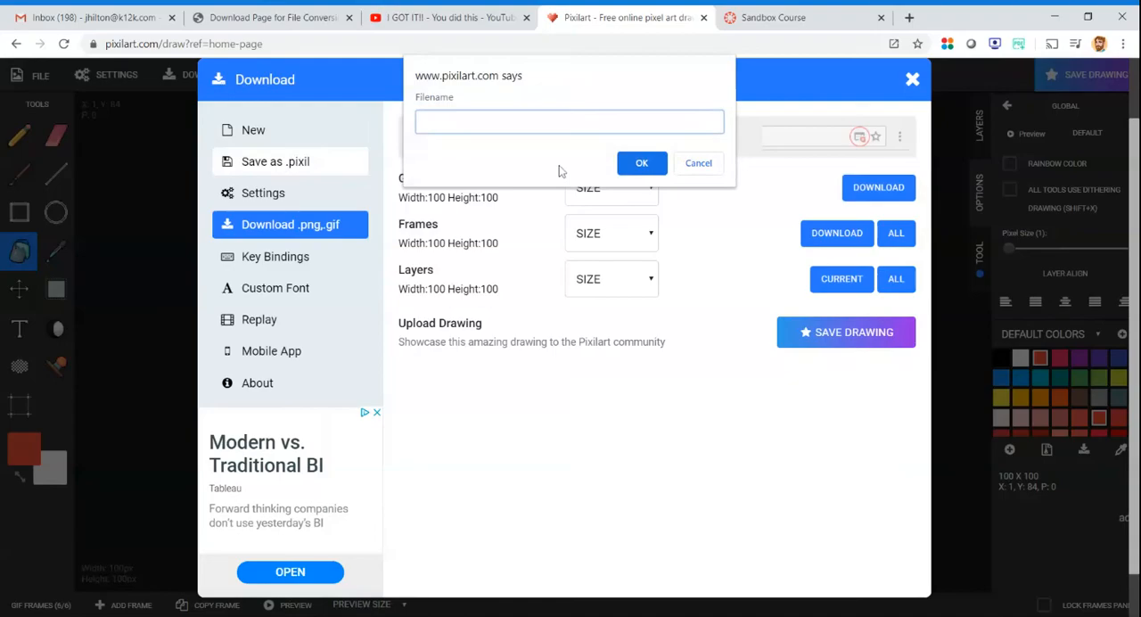
pyautogui.click(700, 164)
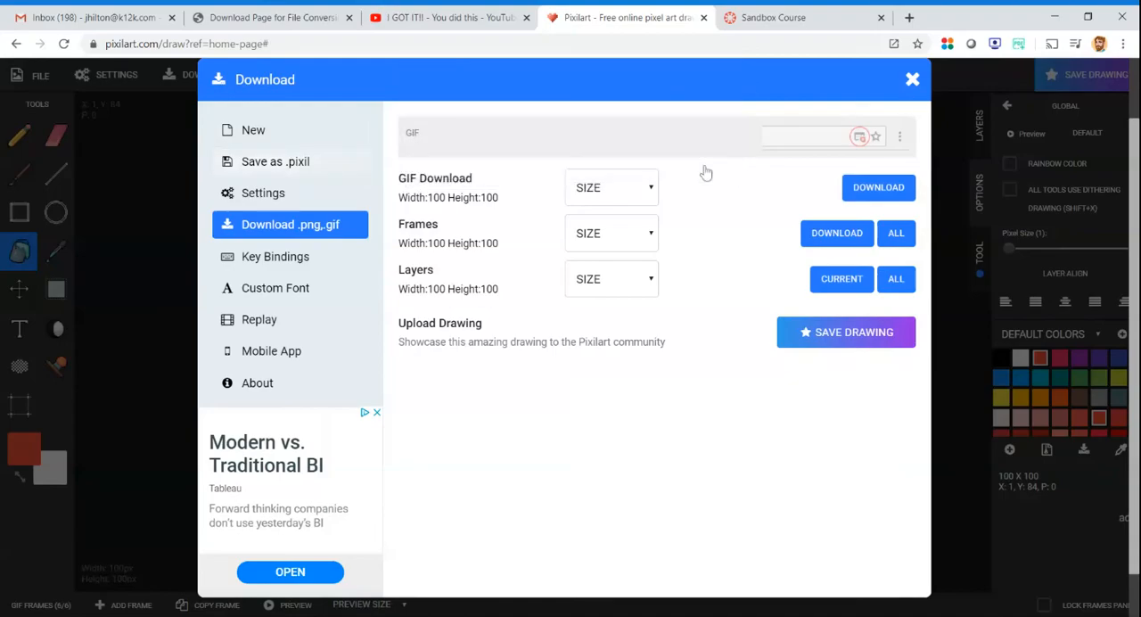
# - Save the drawing as a .pixil file named face, bring up the file name prompt again and cancel it
pyautogui.click(266, 169)
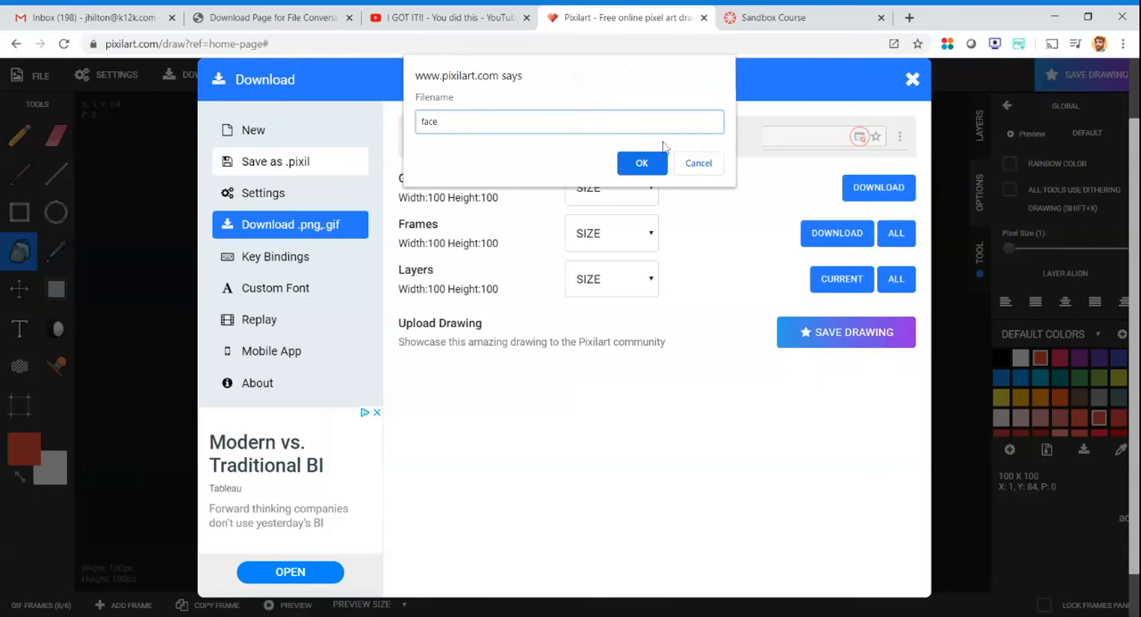
pyautogui.click(641, 164)
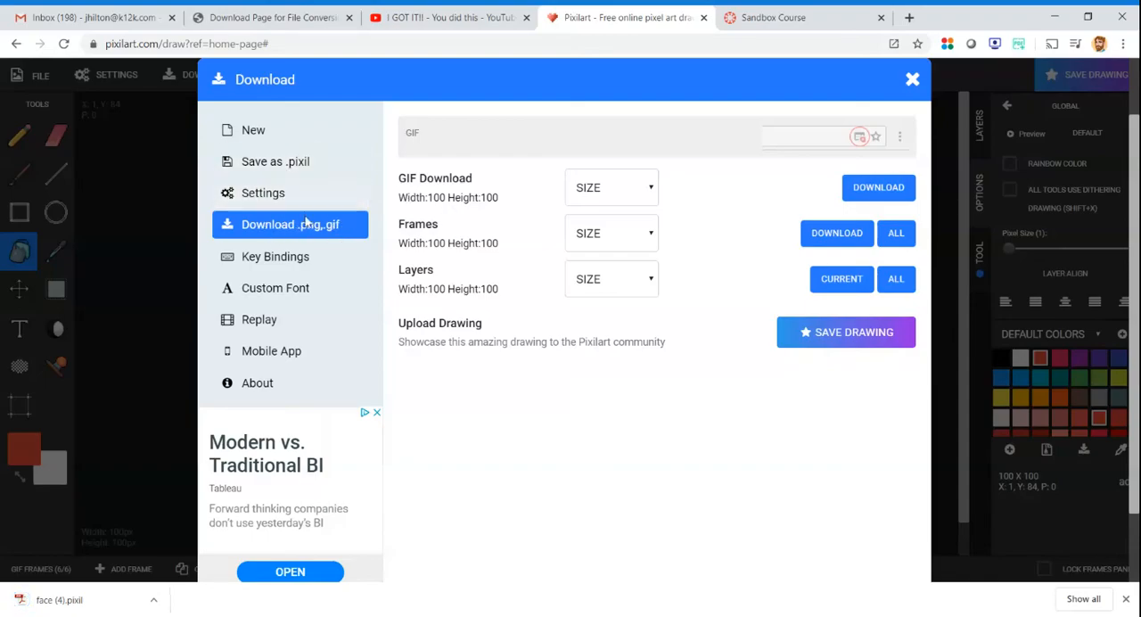
pyautogui.click(276, 164)
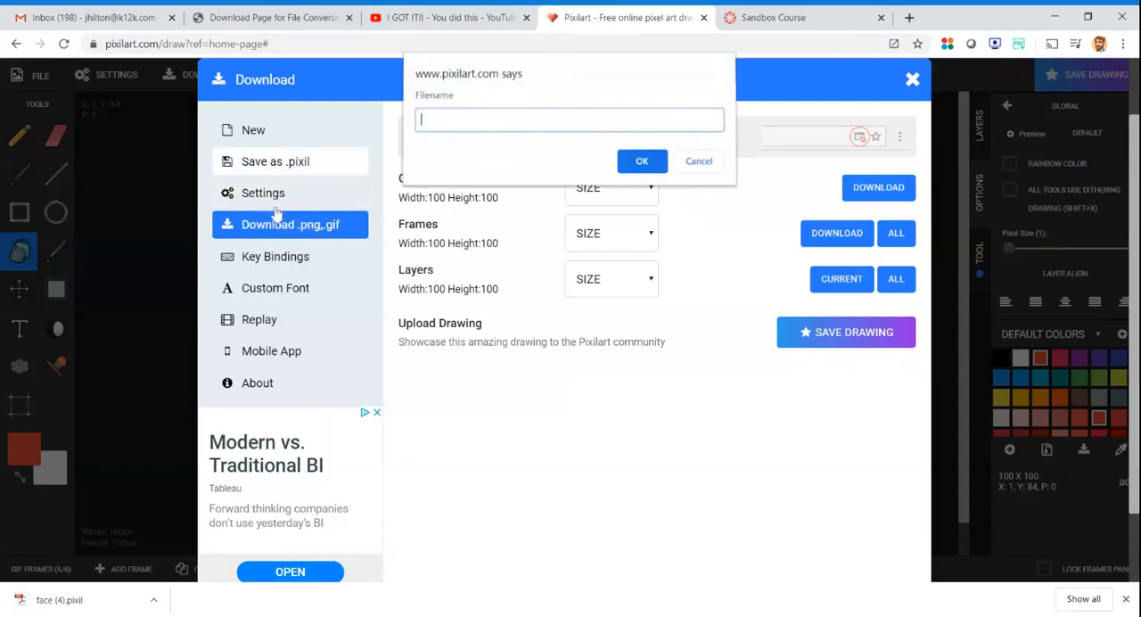
pyautogui.click(698, 163)
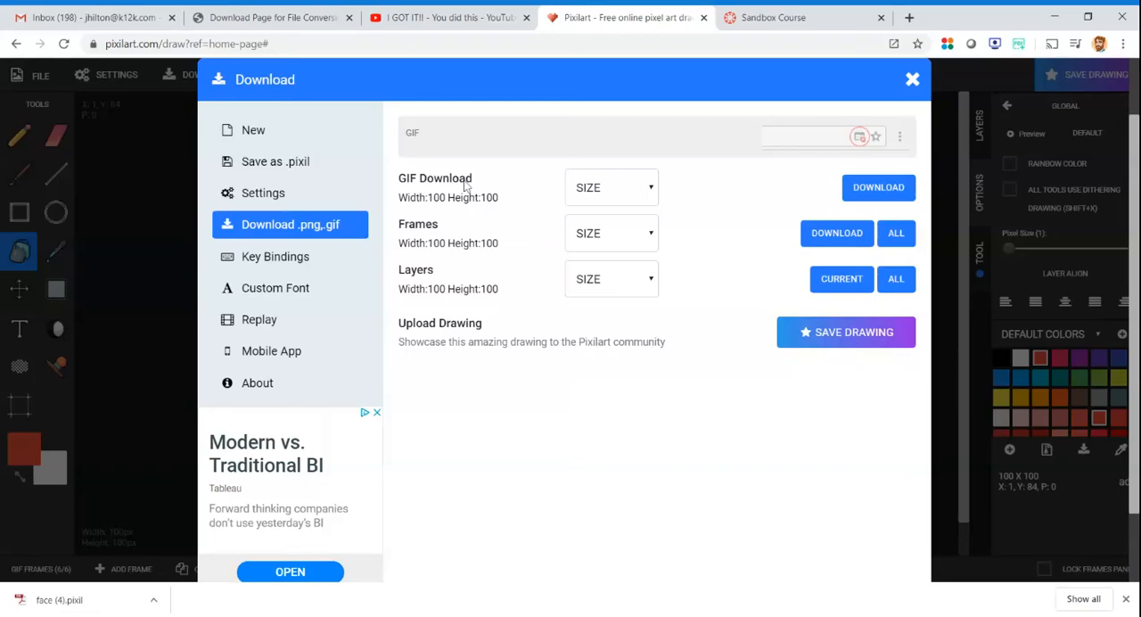
# - Download the animation as a GIF at 500x500 size and close the download options
pyautogui.click(605, 295)
pyautogui.click(890, 187)
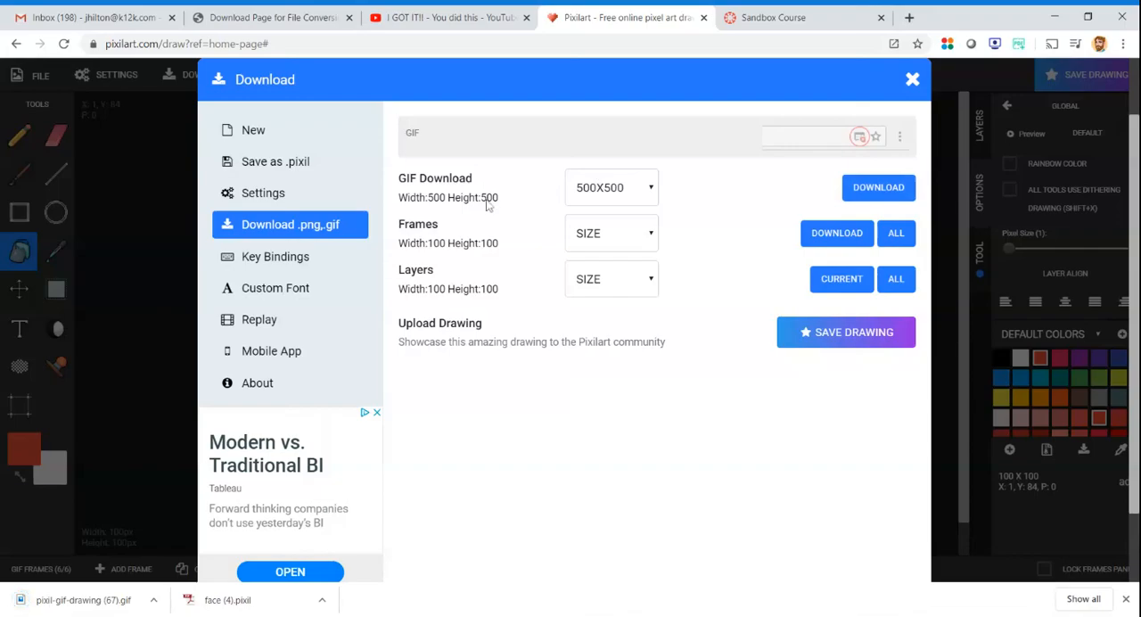
pyautogui.click(915, 82)
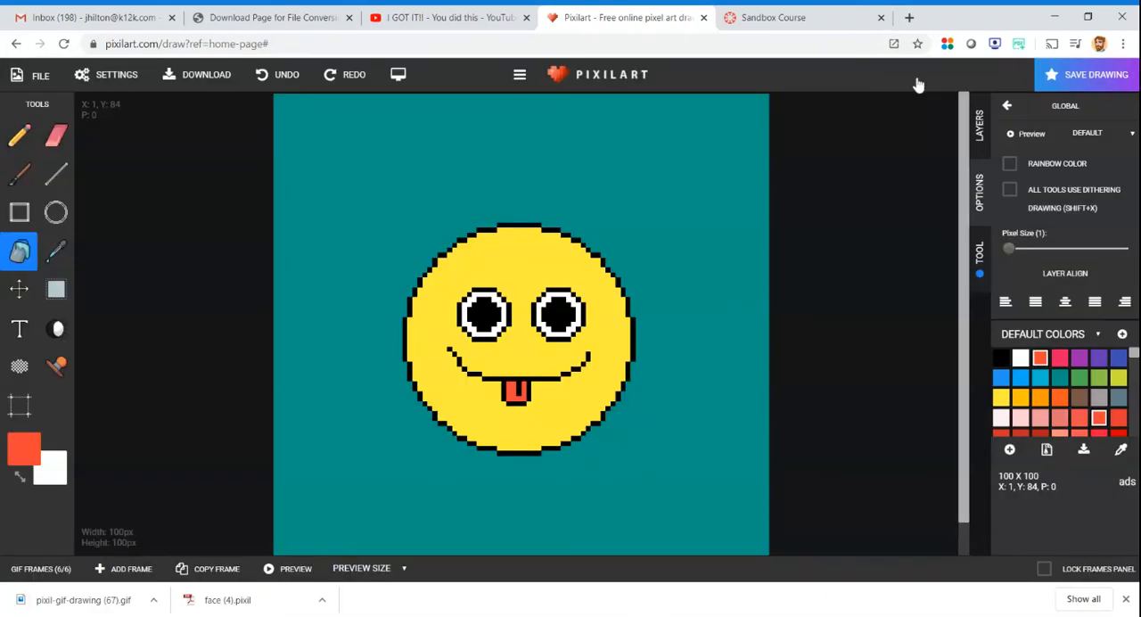